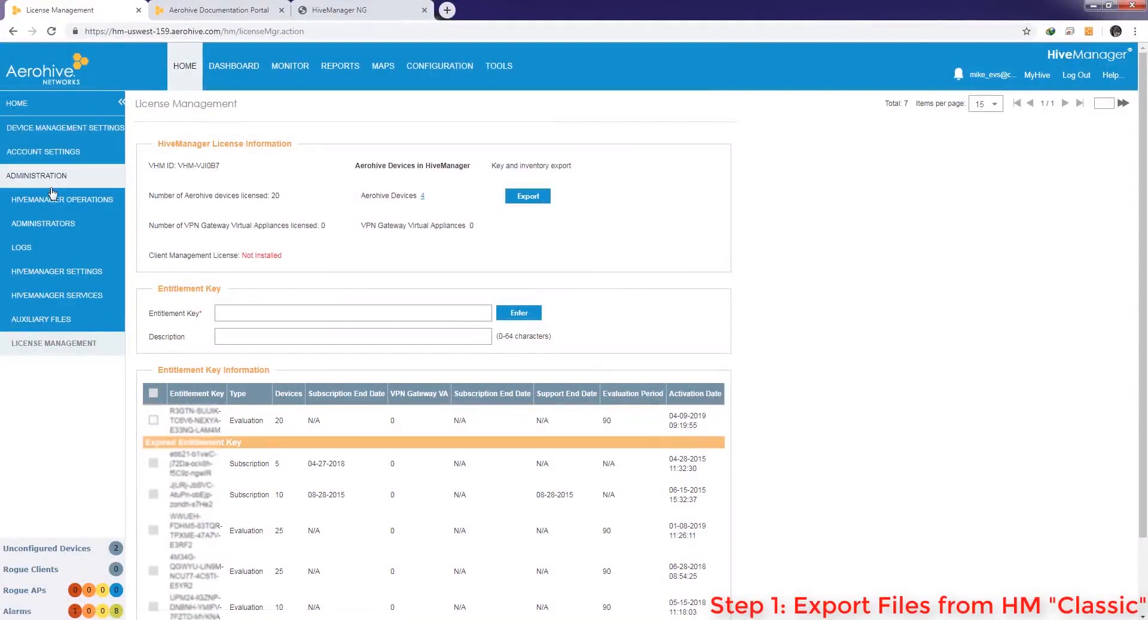
Cancel saving entitlementKeyExport.xls and go back to the License Management key list
left_click(50, 197)
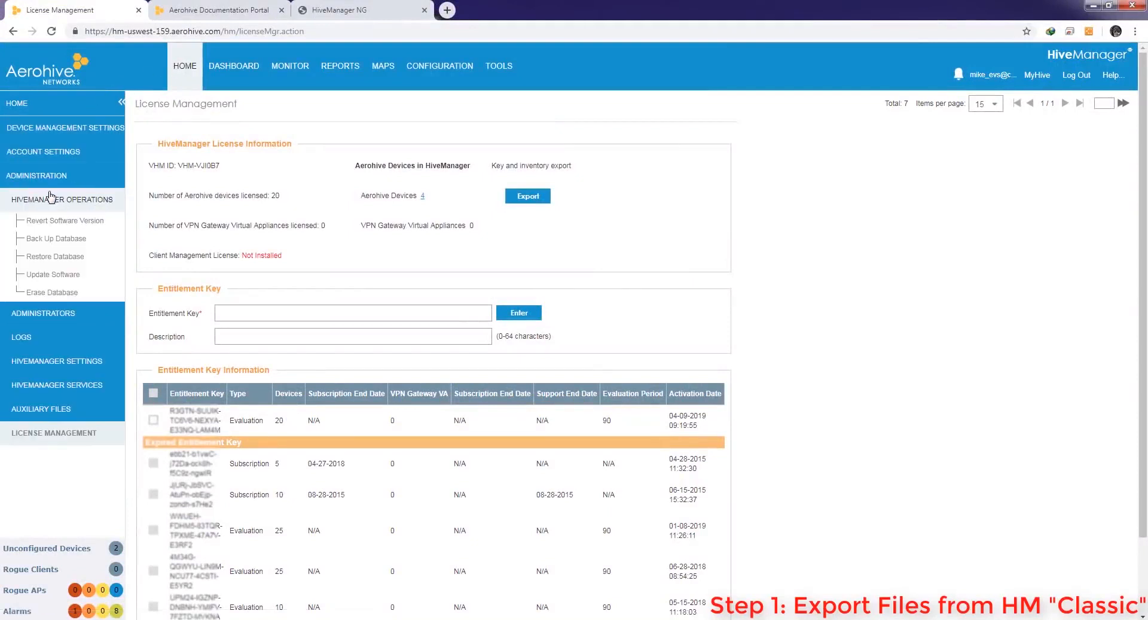
Create and download an 8.3MB database backup of type 'Backup for migration to HMNG'
left_click(57, 239)
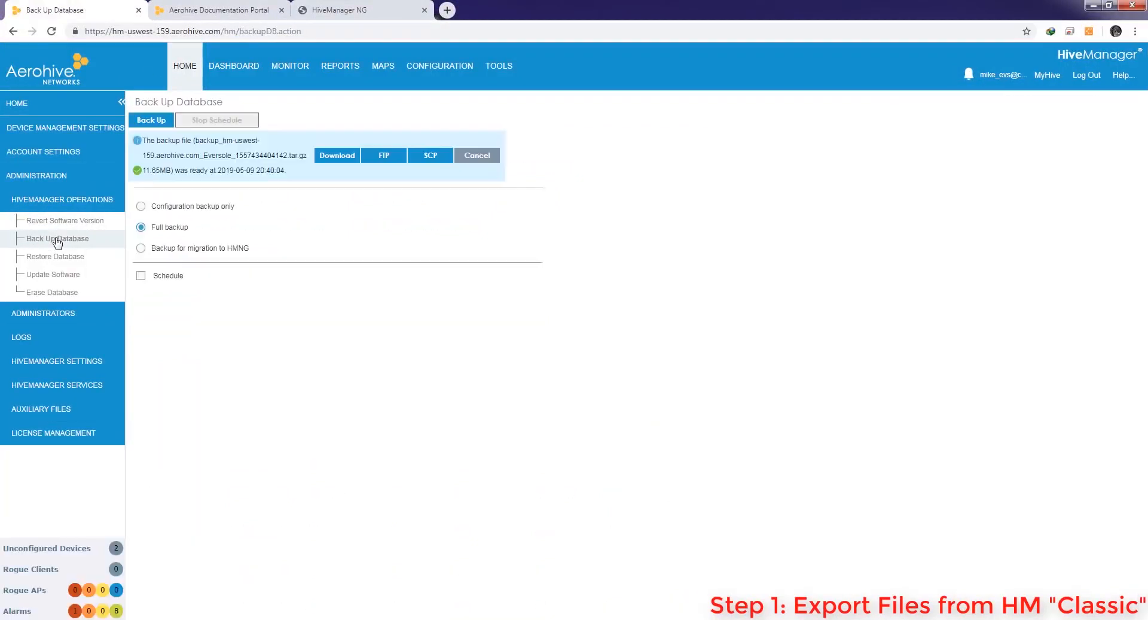
left_click(141, 249)
left_click(150, 122)
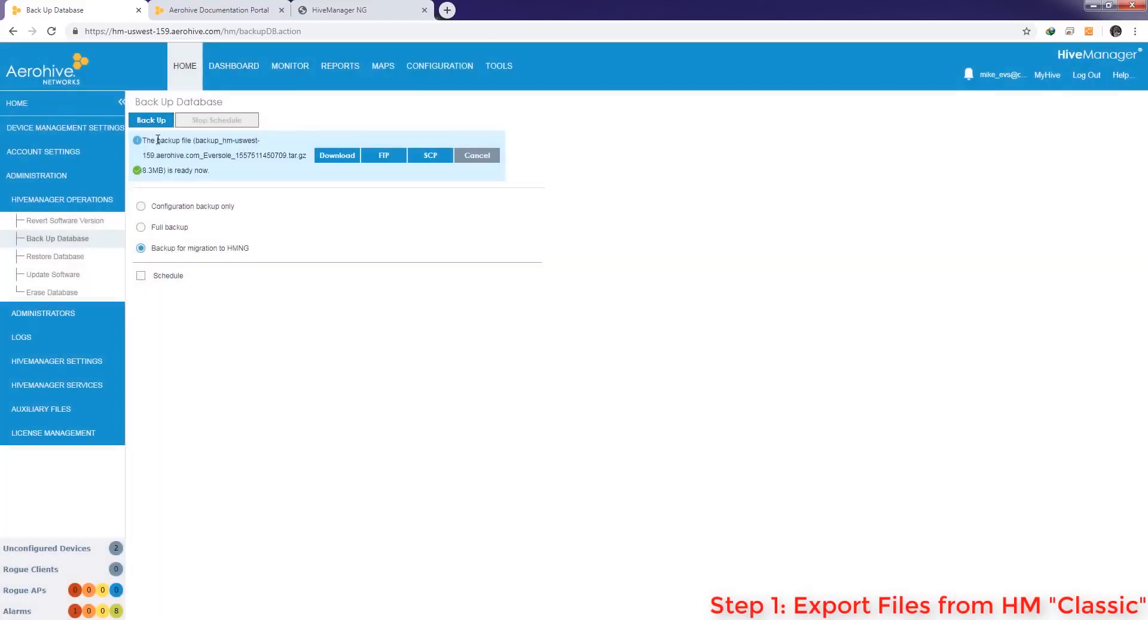
left_click(345, 157)
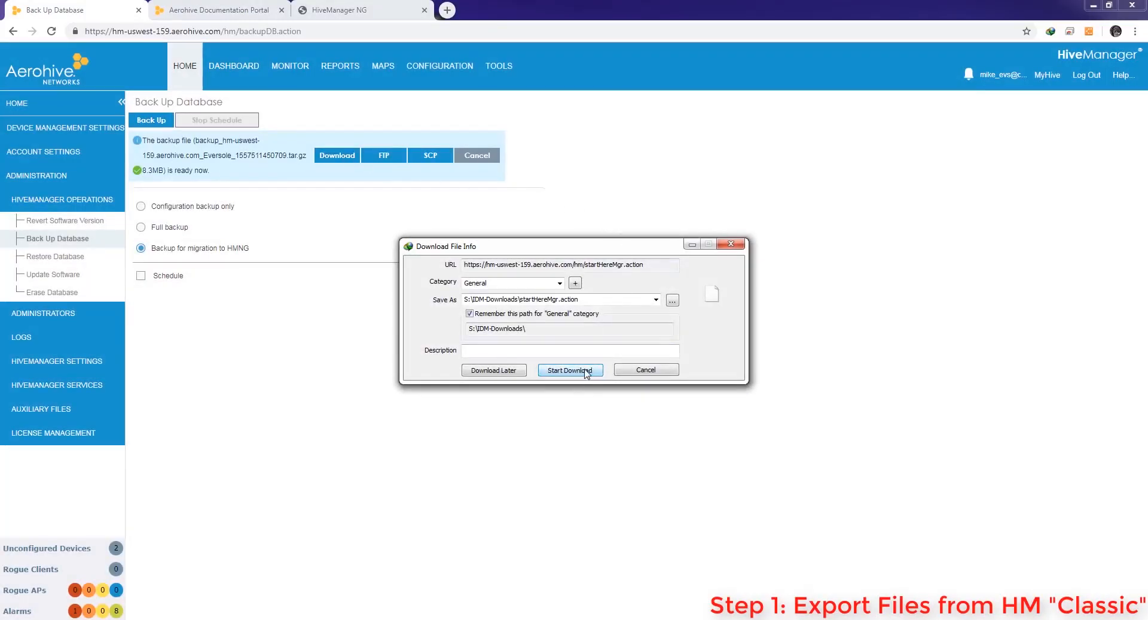
left_click(651, 370)
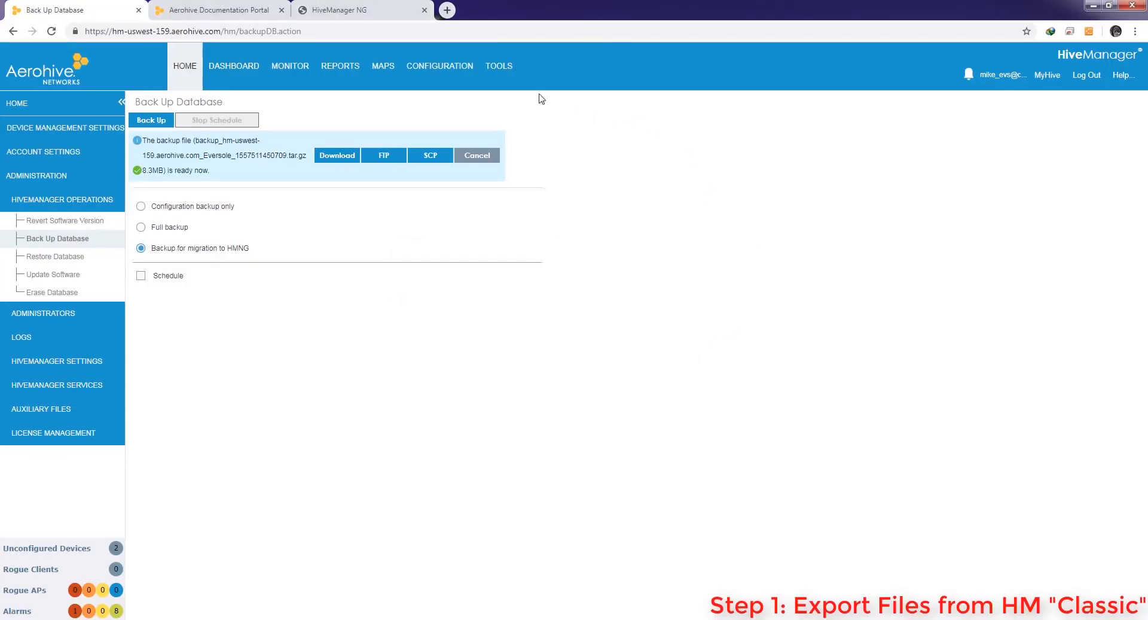
left_click(301, 67)
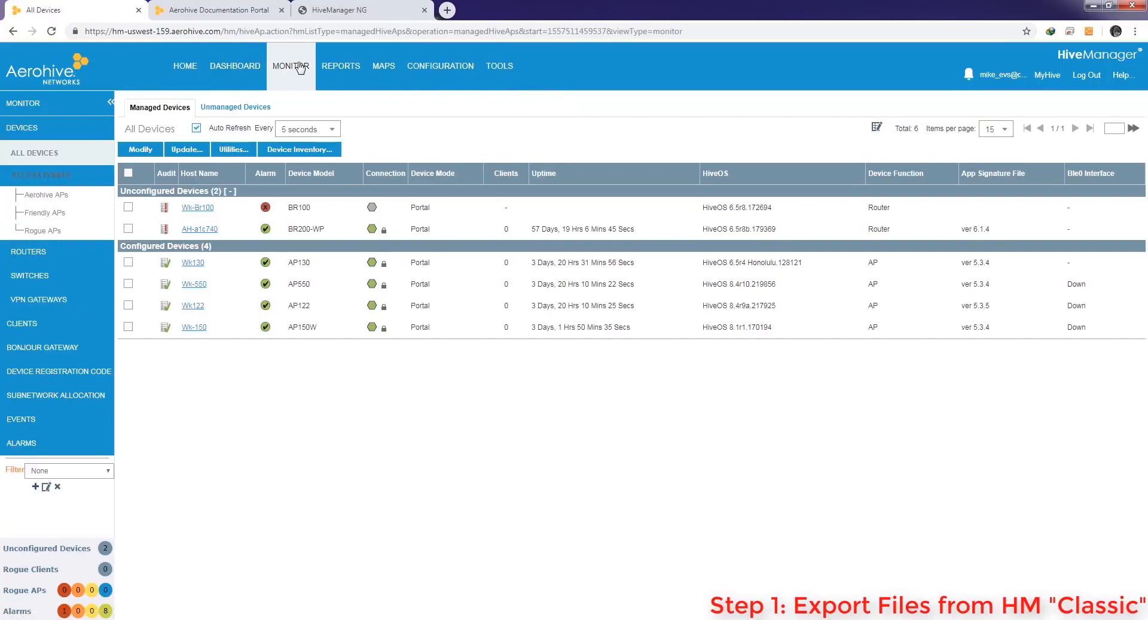
Select all six devices and export their inventory as CSV to Downloads\Migration- Cloud 2 Cloud
left_click(128, 173)
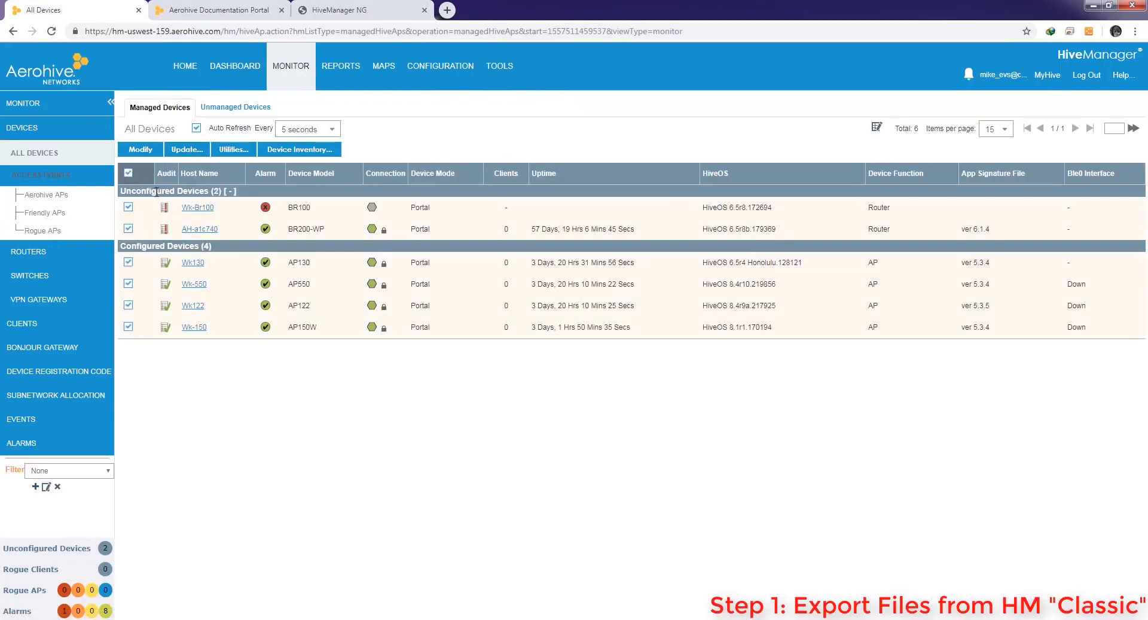
left_click(299, 149)
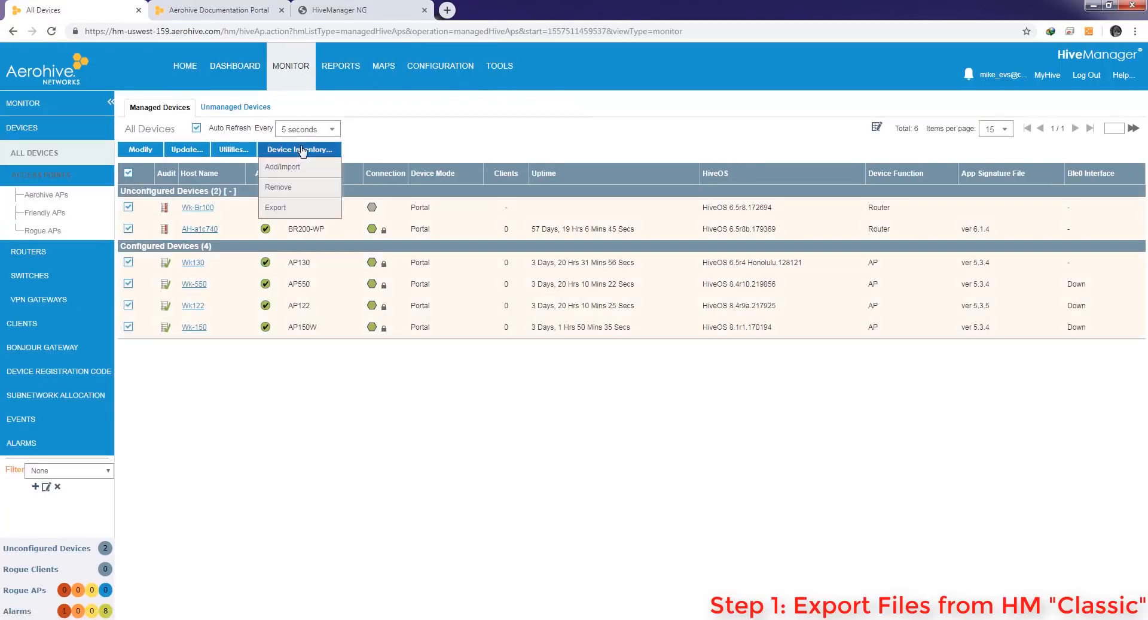
left_click(276, 208)
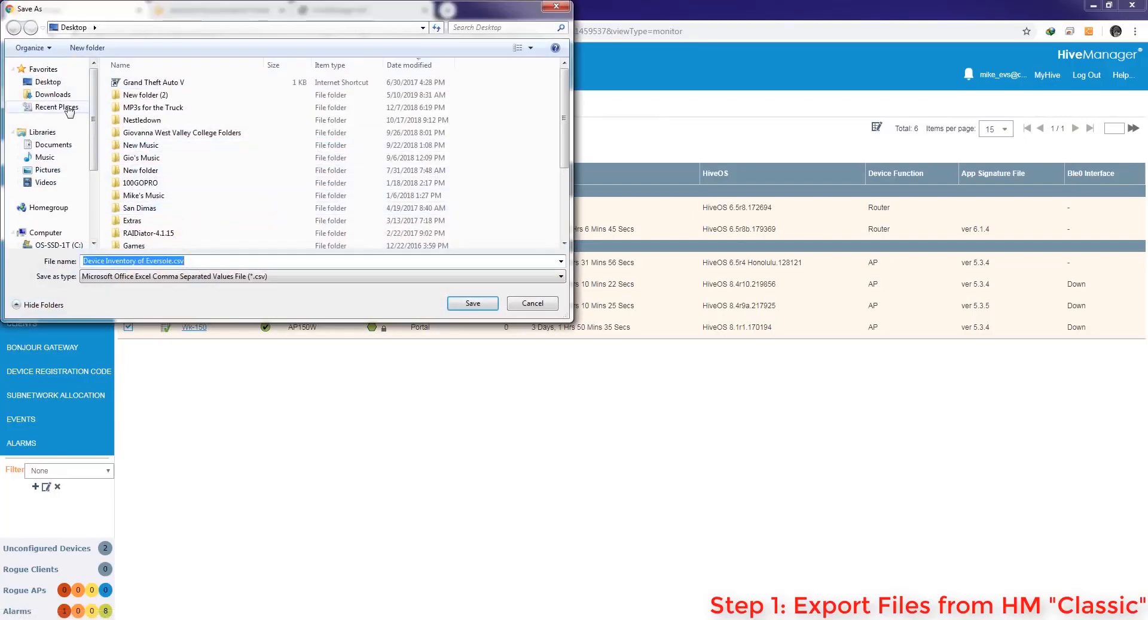
left_click(60, 96)
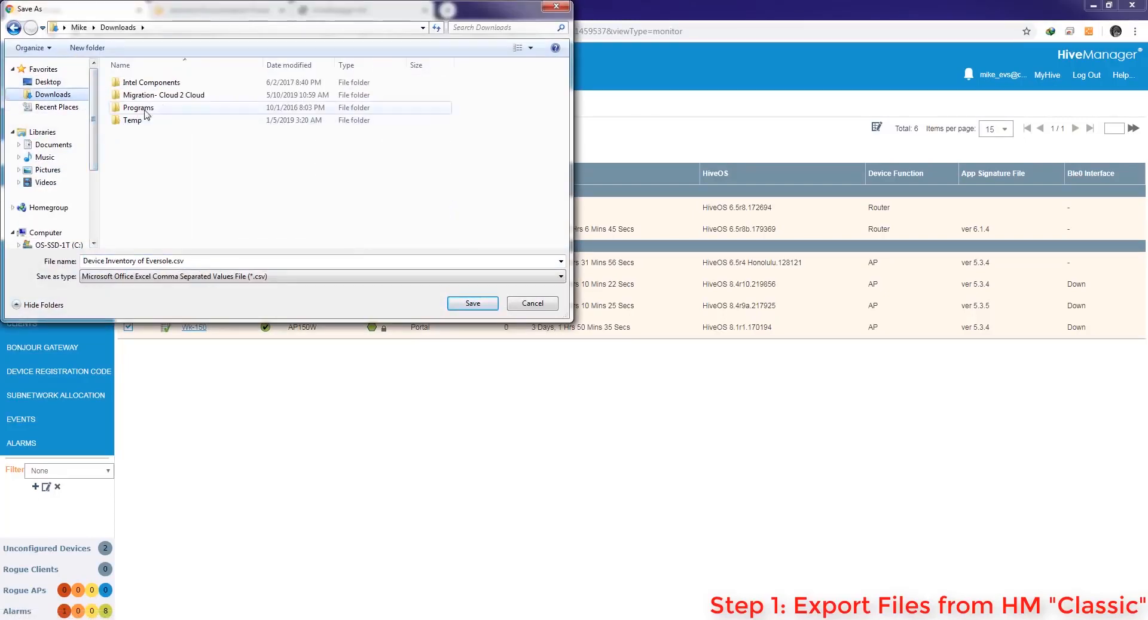
left_click(191, 96)
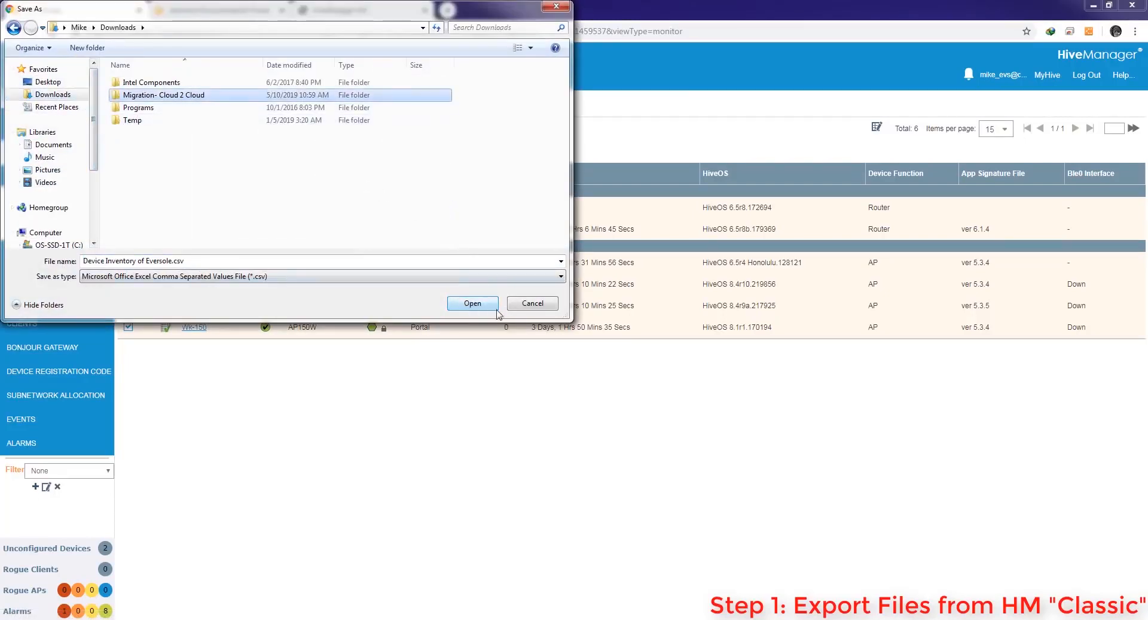
left_click(544, 306)
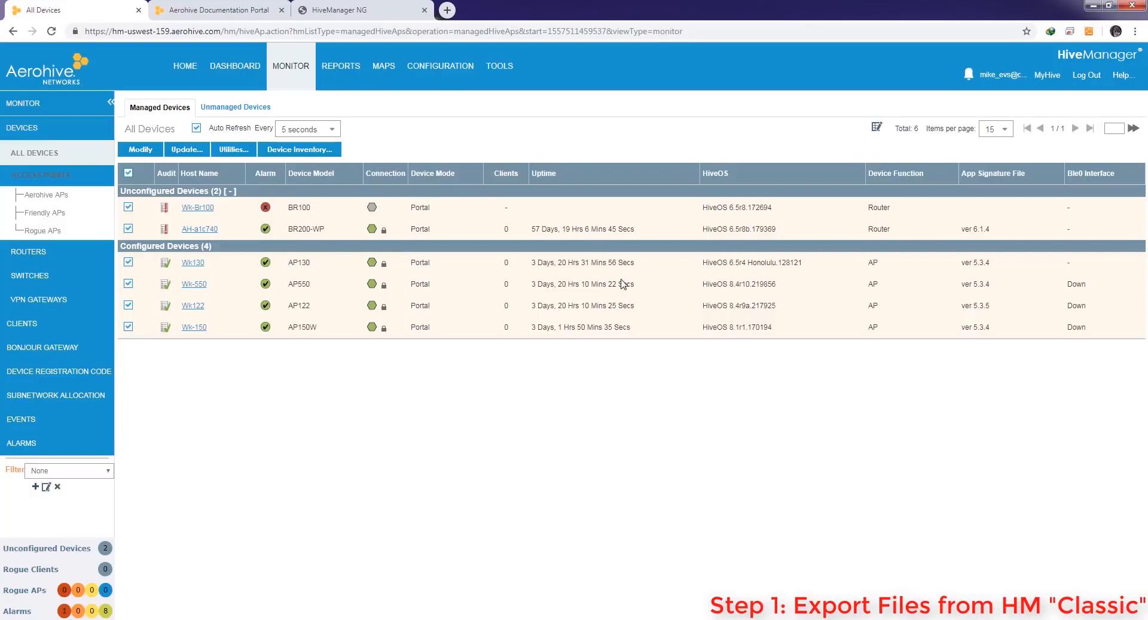
Select only Wk122, show its running config via Utilities > Diagnostics, and select its opening lines
left_click(128, 173)
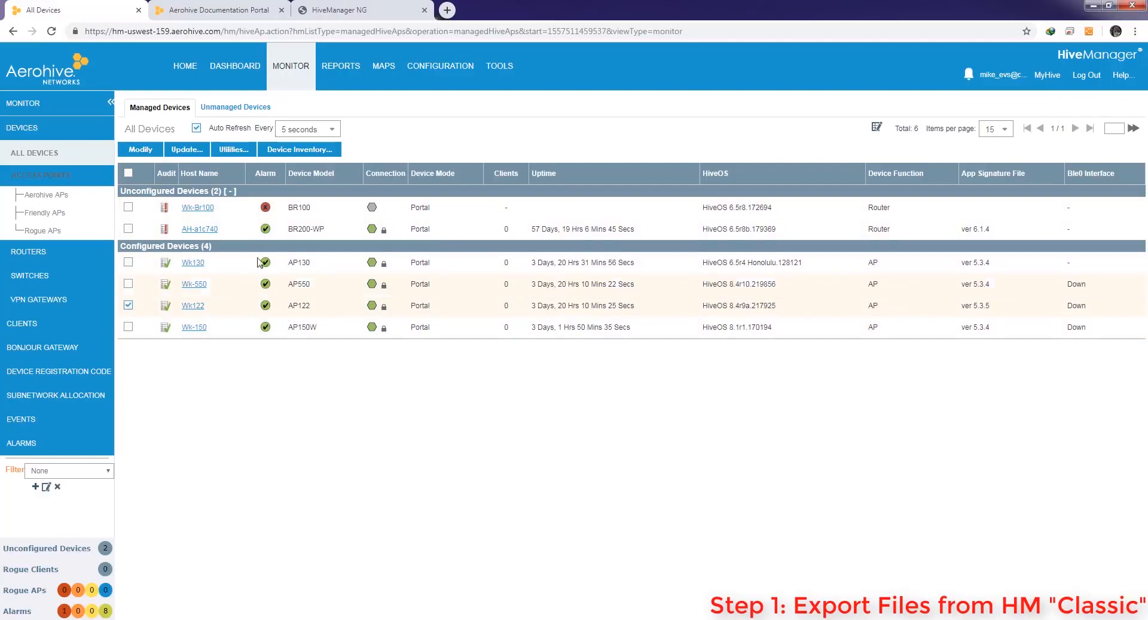
left_click(234, 151)
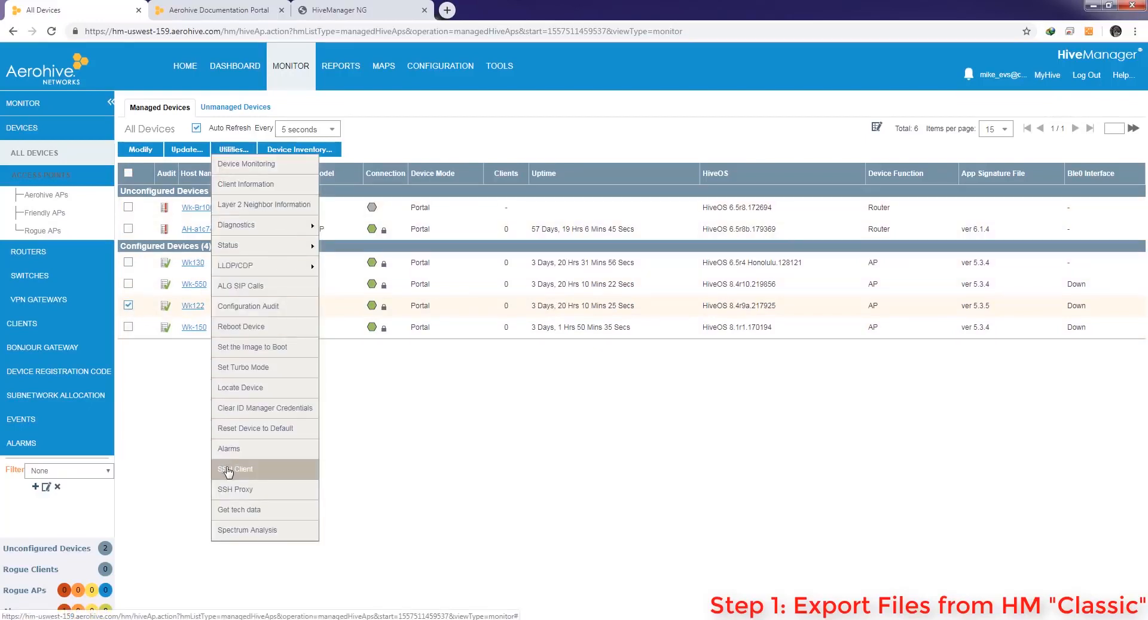
mouse_move(290, 225)
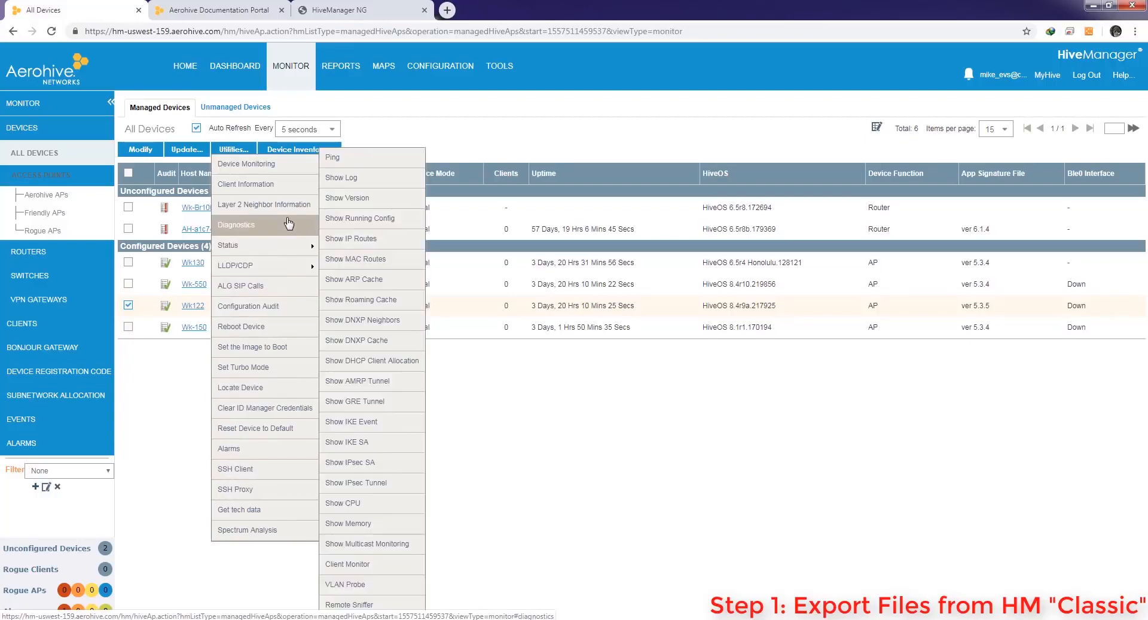
left_click(359, 219)
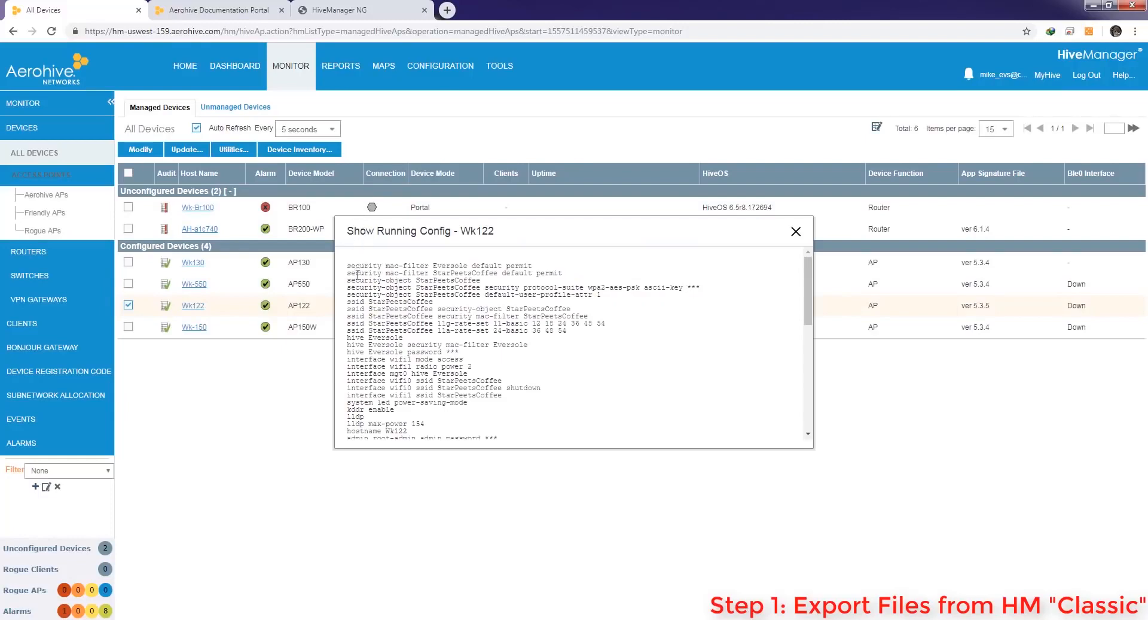
scroll(361, 288, "down", 10)
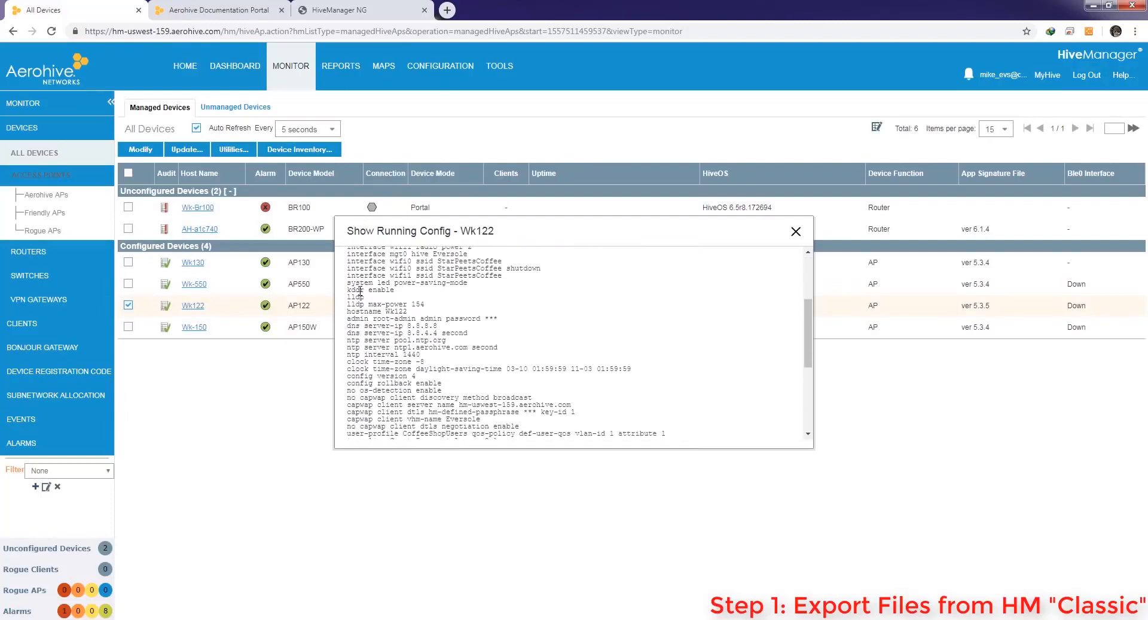
scroll(357, 293, "down", 3)
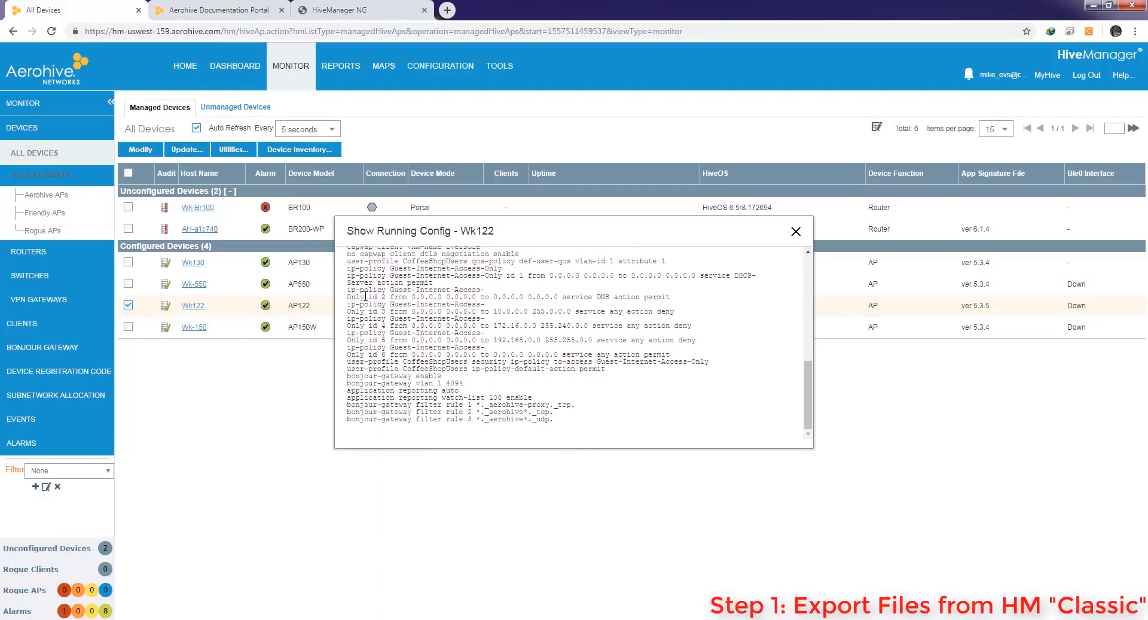
scroll(365, 296, "up", 12)
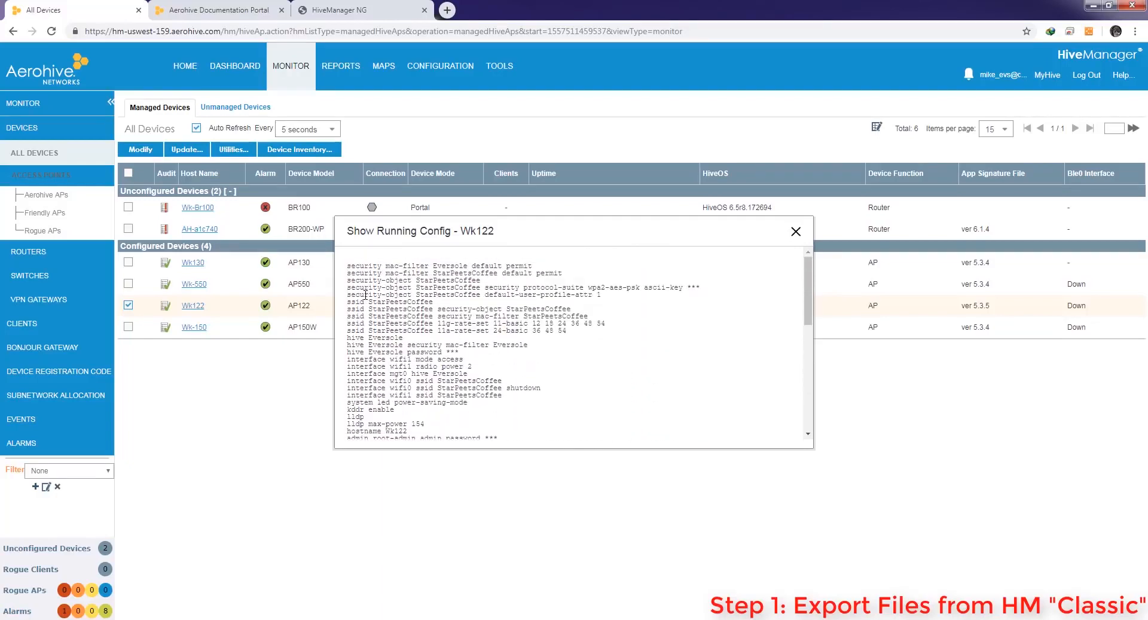
left_click_drag(347, 265, 418, 413)
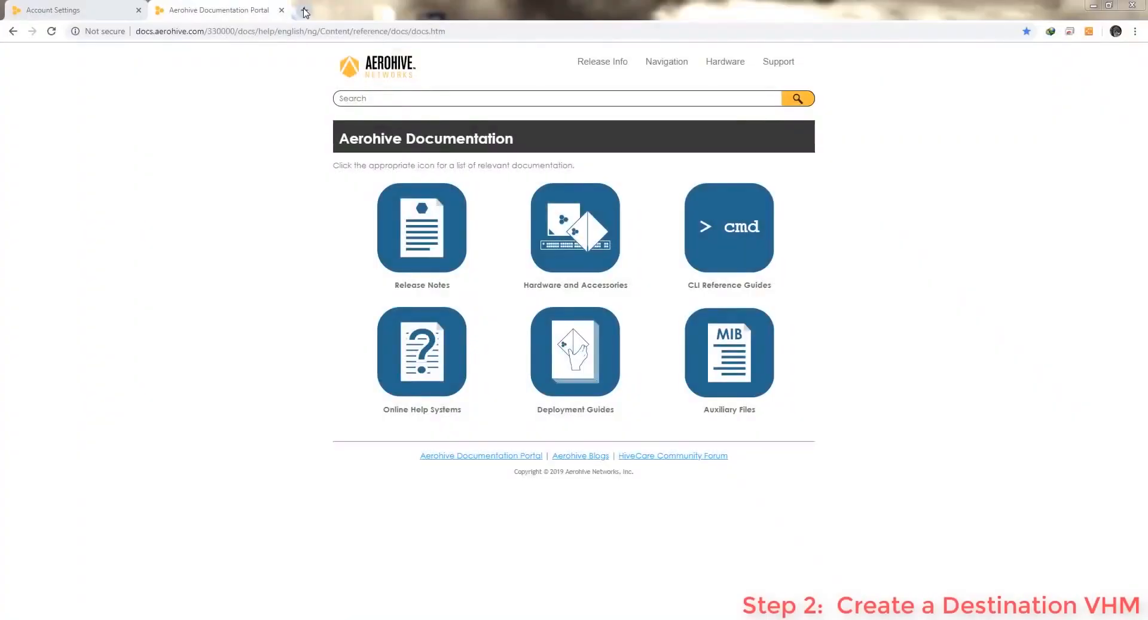
Load the HiveManager NG cloud login page in a new tab and go to new account registration
left_click(300, 9)
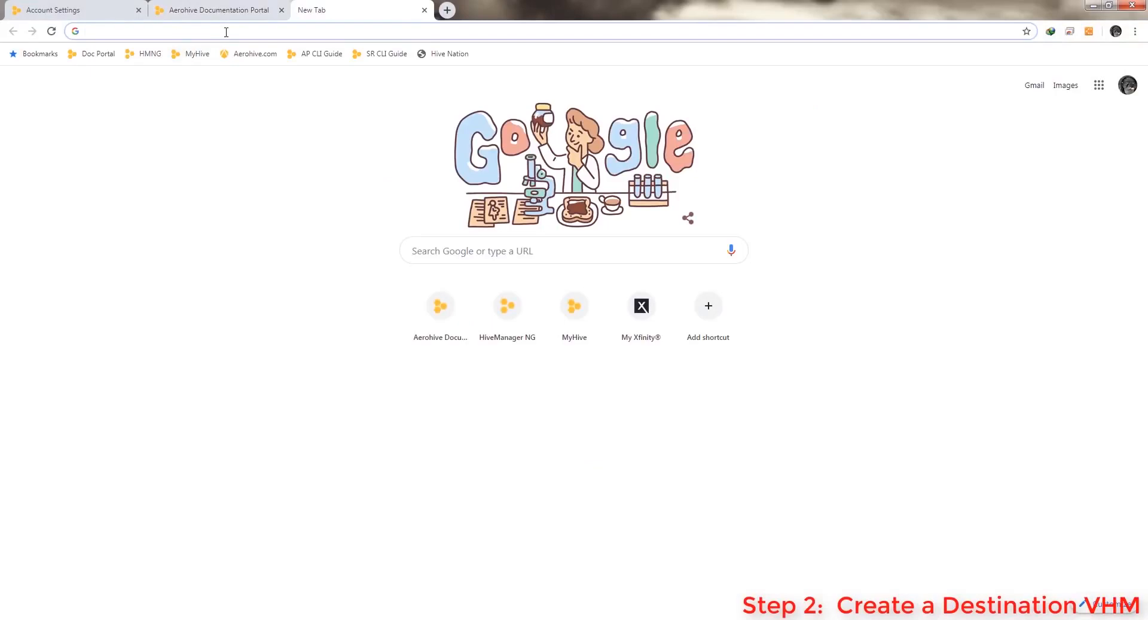
type("cloud")
key("Return")
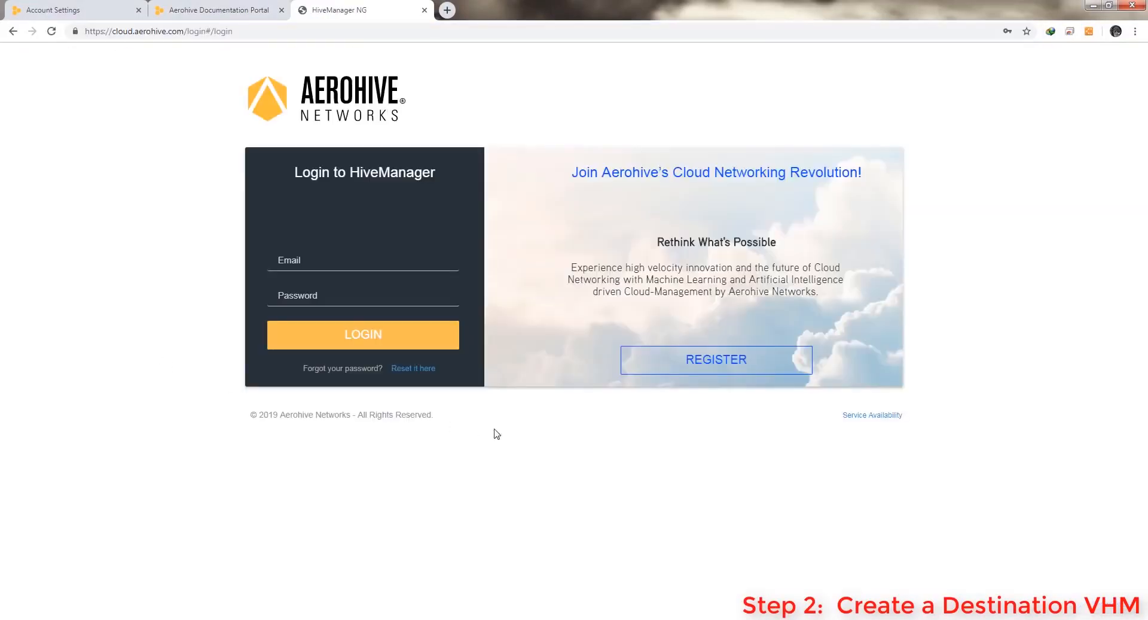
left_click(715, 360)
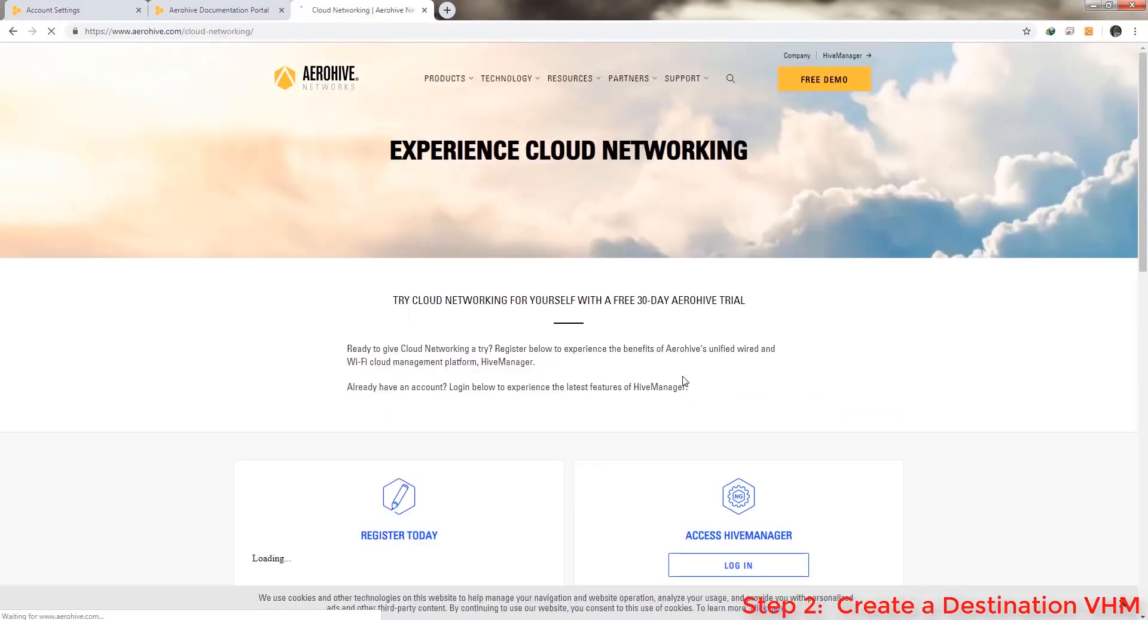
scroll(658, 376, "down", 7)
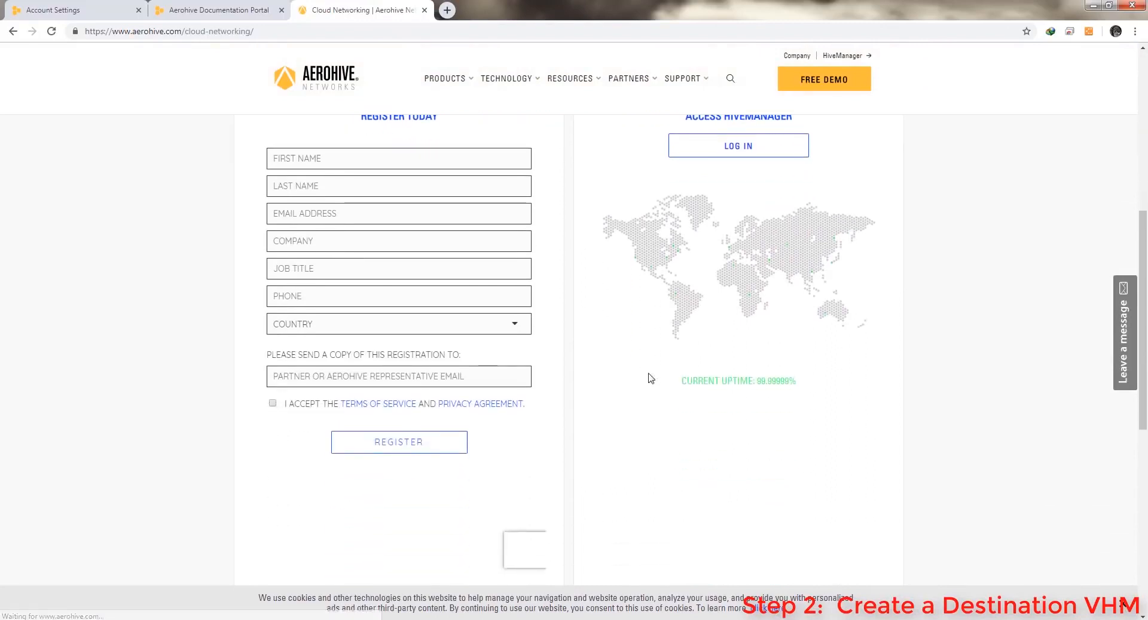
Enter the first name, last name and e-mail address in the registration form
left_click(330, 157)
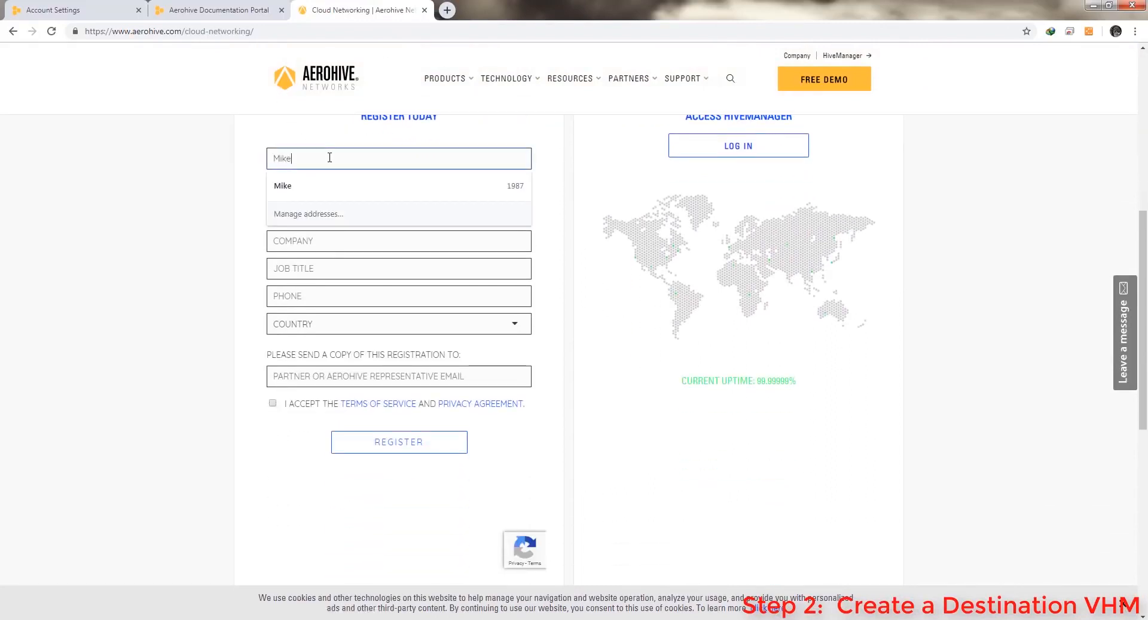
key("Tab")
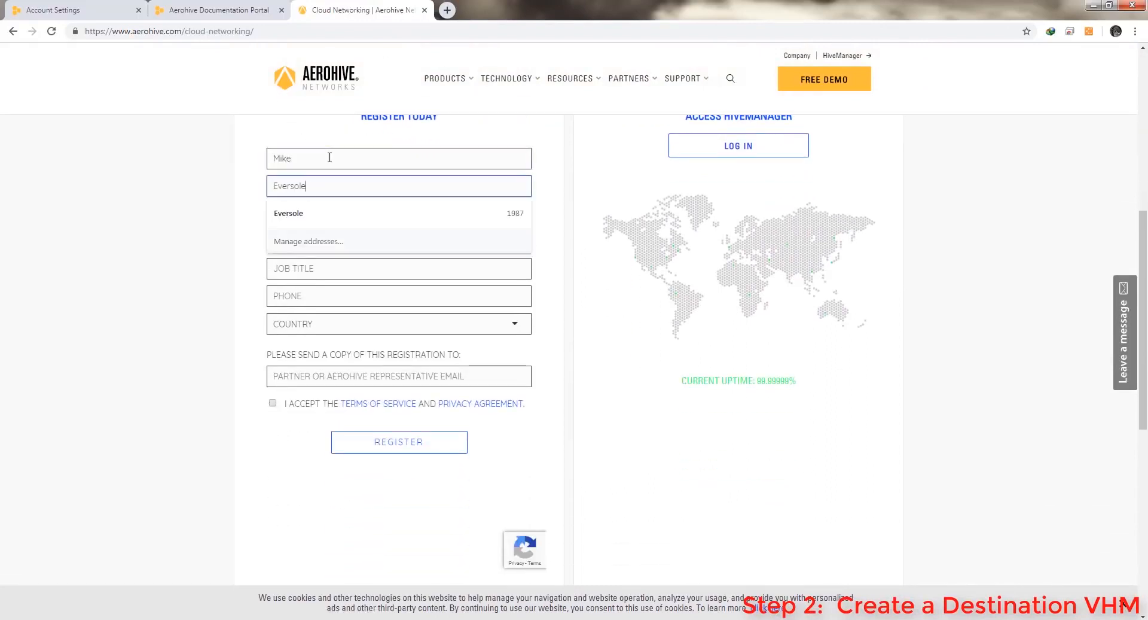
key("Tab")
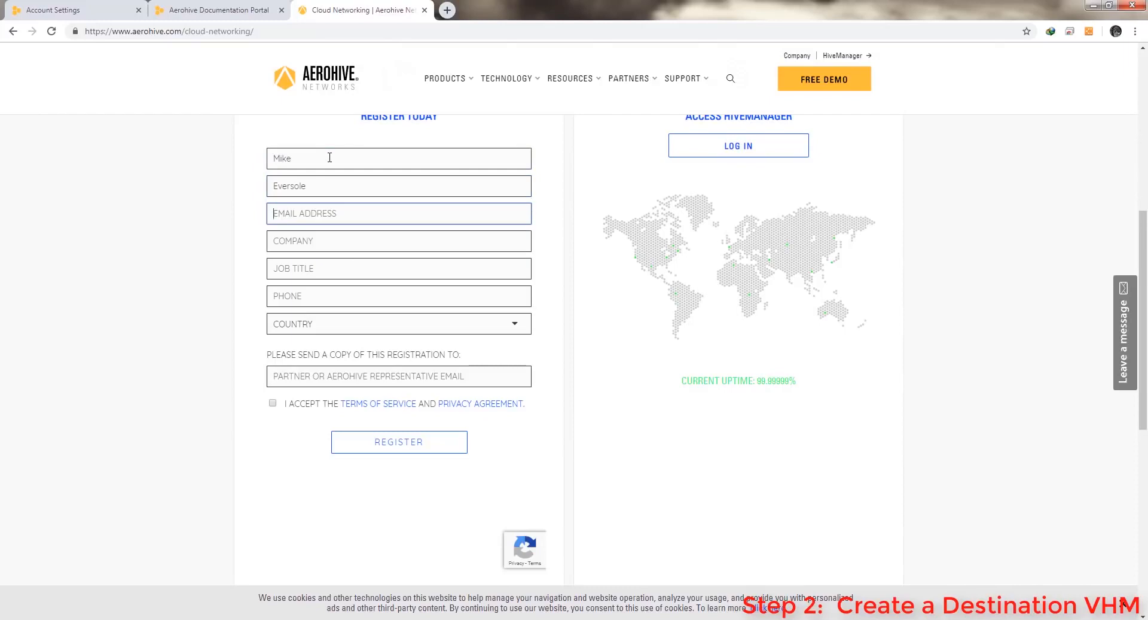
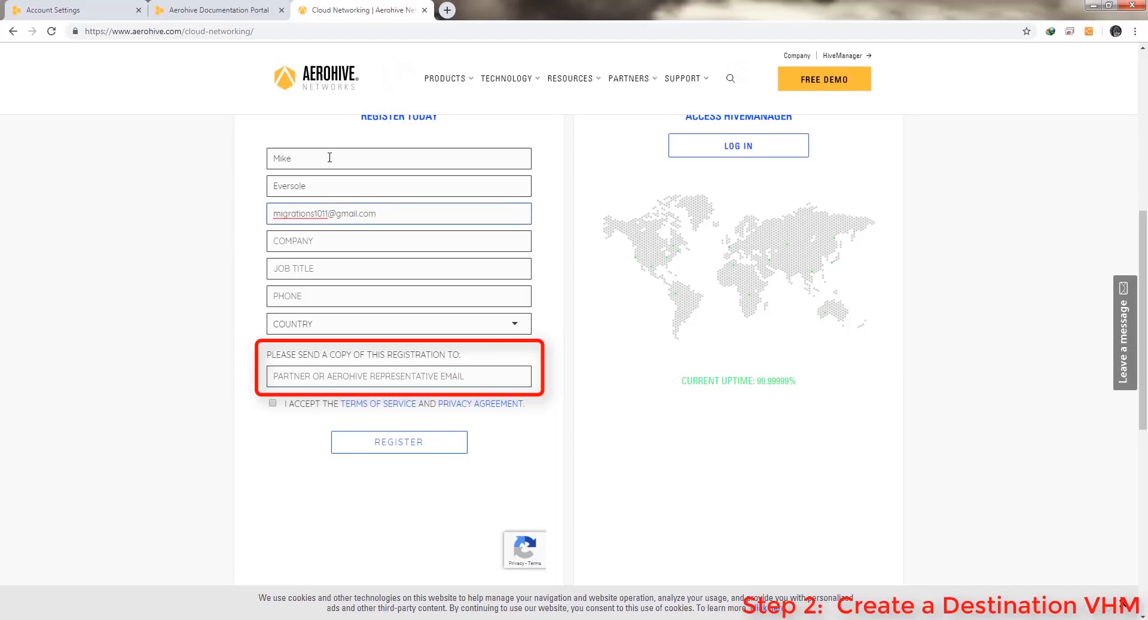
key("Tab")
Fill Company 'Aeroh', Job Title 'TME', phone via autofill, accept the terms, and register
type("Aeroh")
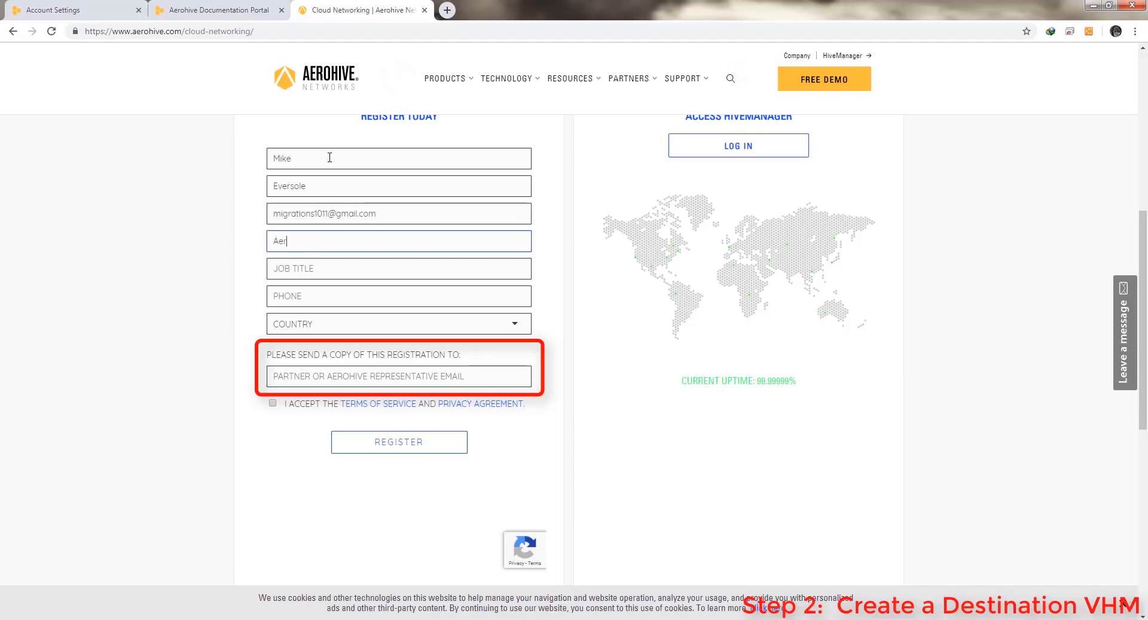
key("Tab")
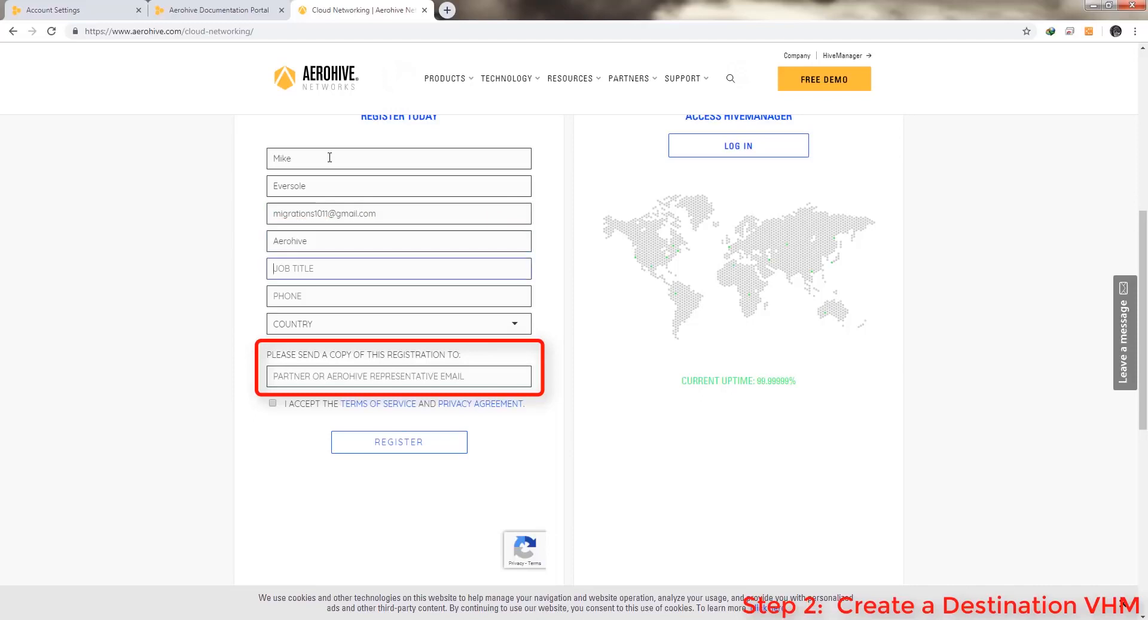
type("TME")
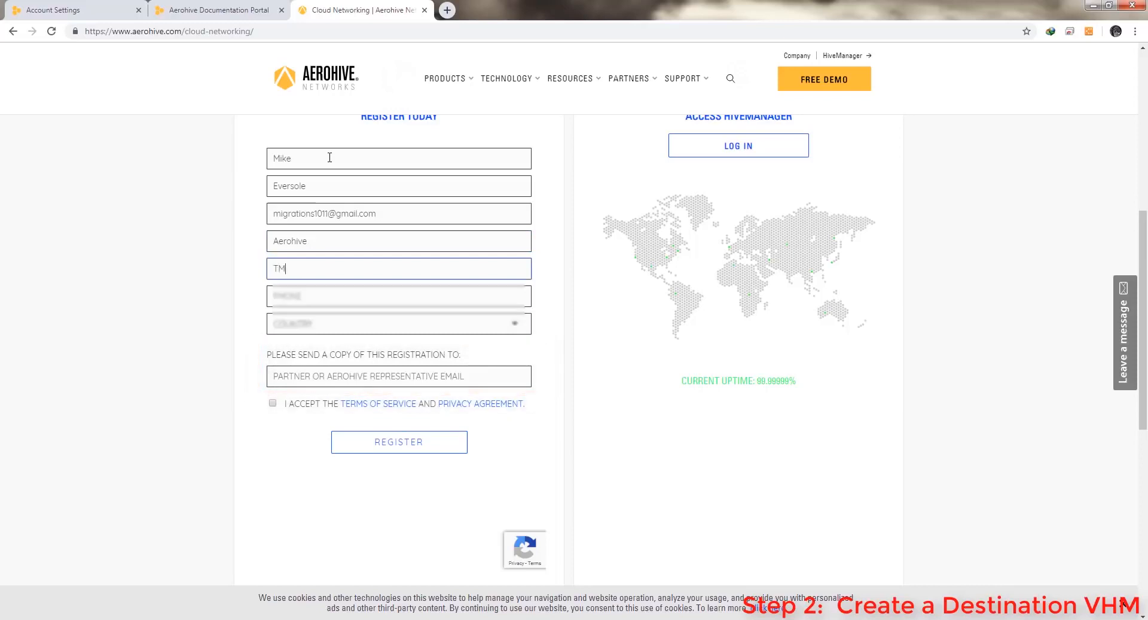
key("Tab")
type("408")
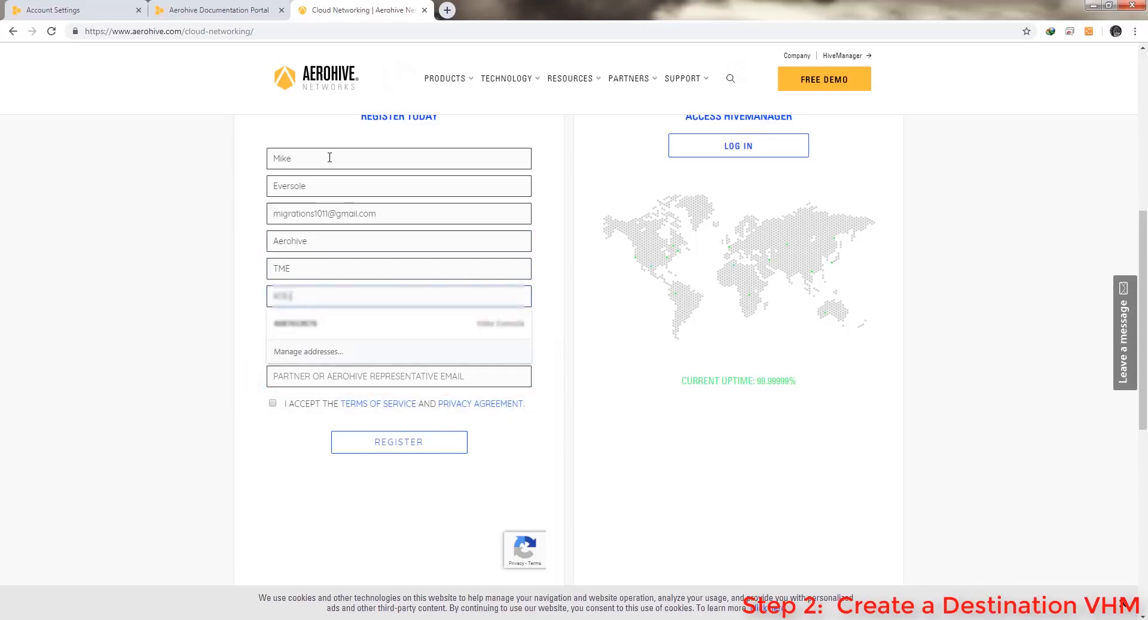
key("Down")
key("Return")
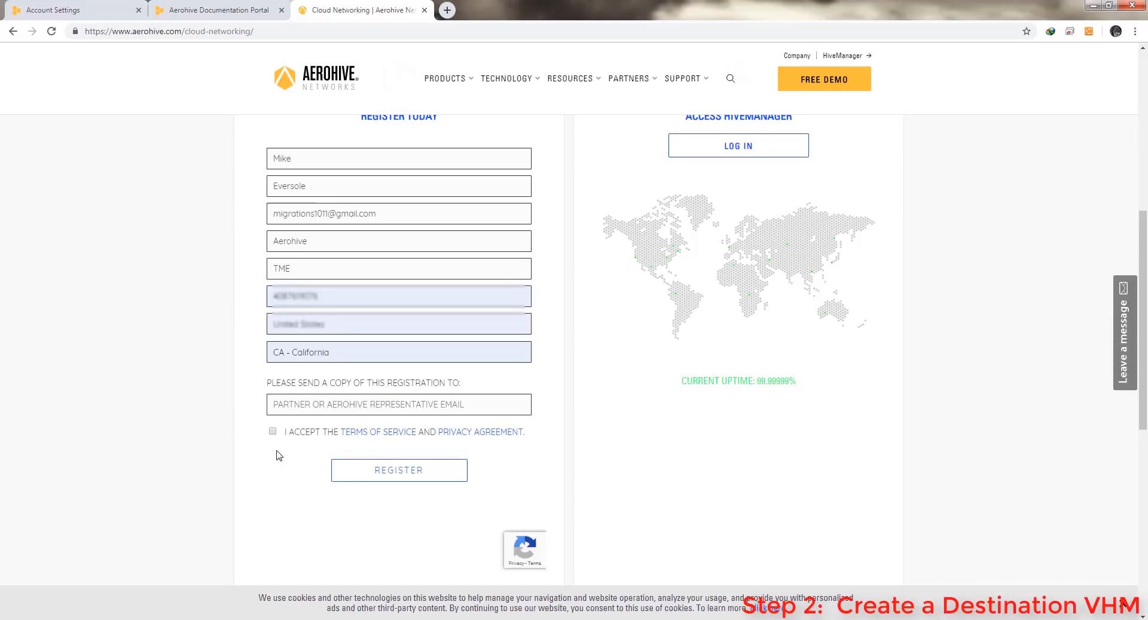
left_click(272, 431)
left_click(399, 472)
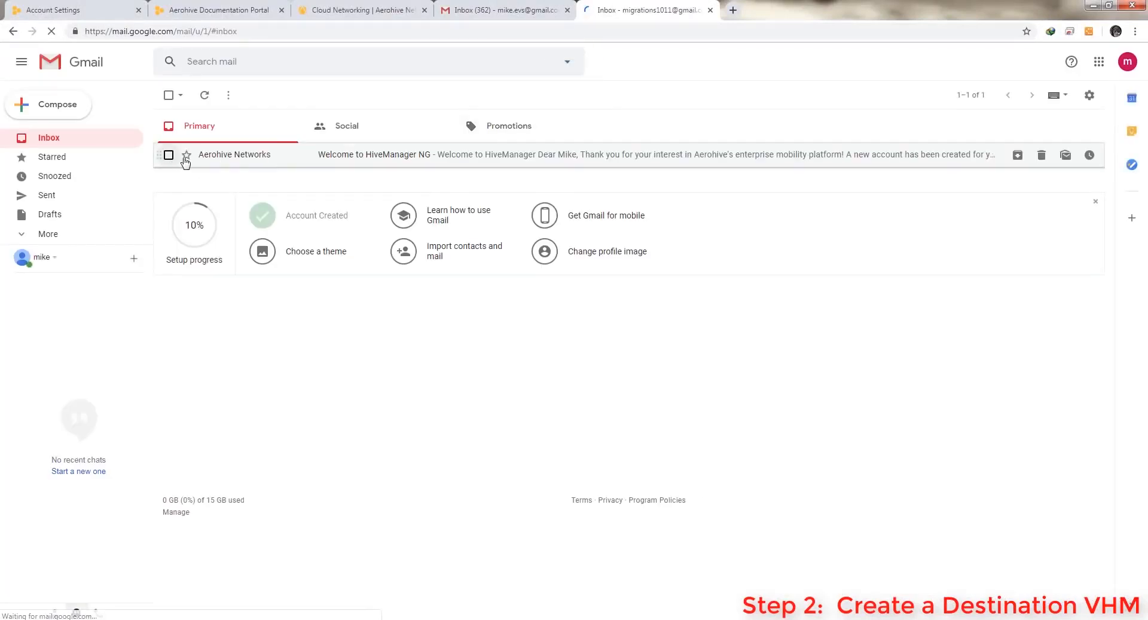
Open the 'Welcome to HiveManager NG' email, then set and confirm the account password
left_click(232, 156)
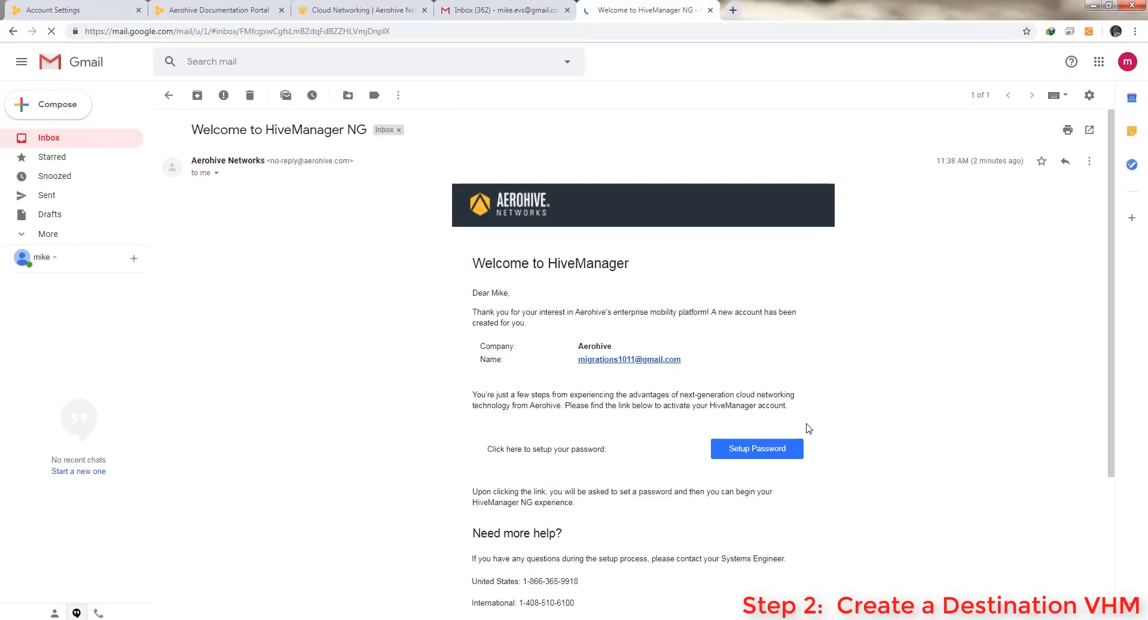
left_click(757, 449)
type("•••••")
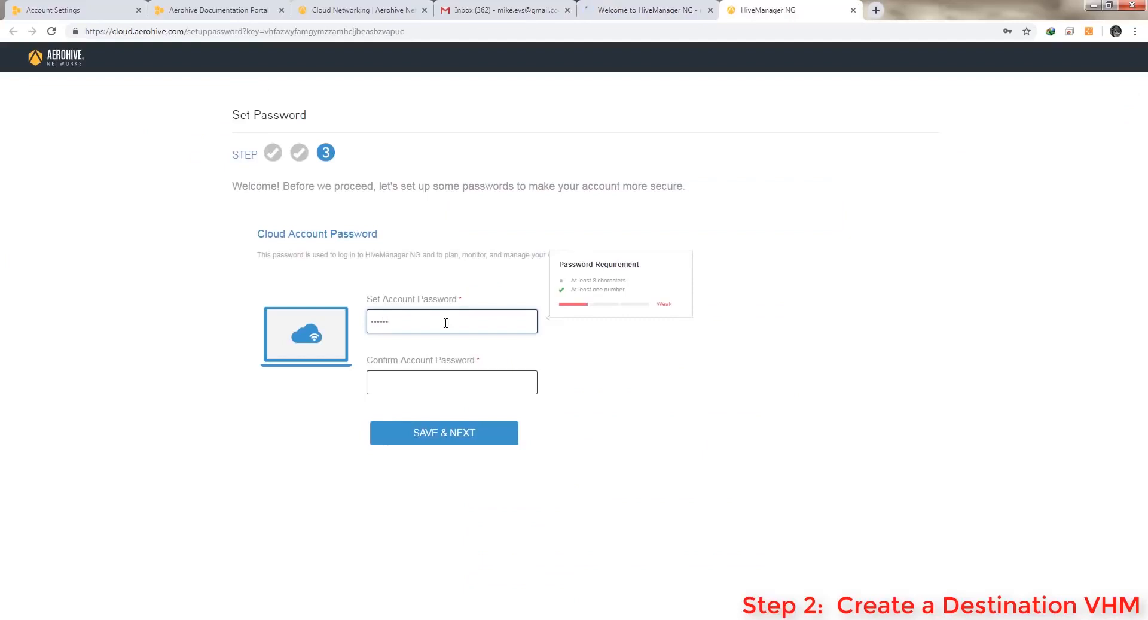
type("••")
key("Tab")
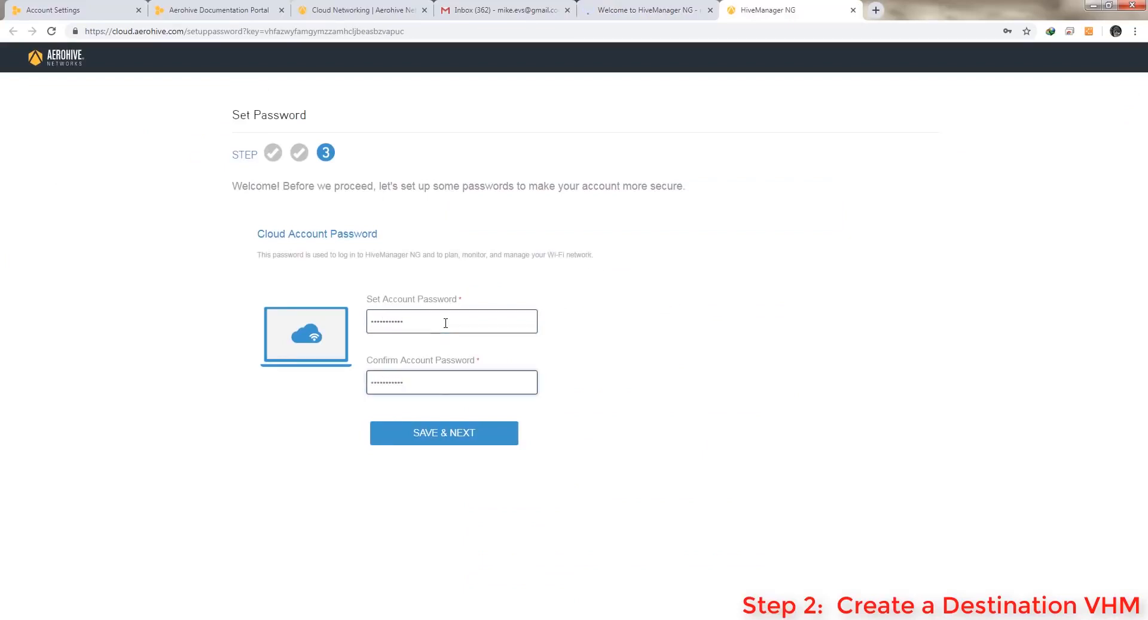
left_click(442, 433)
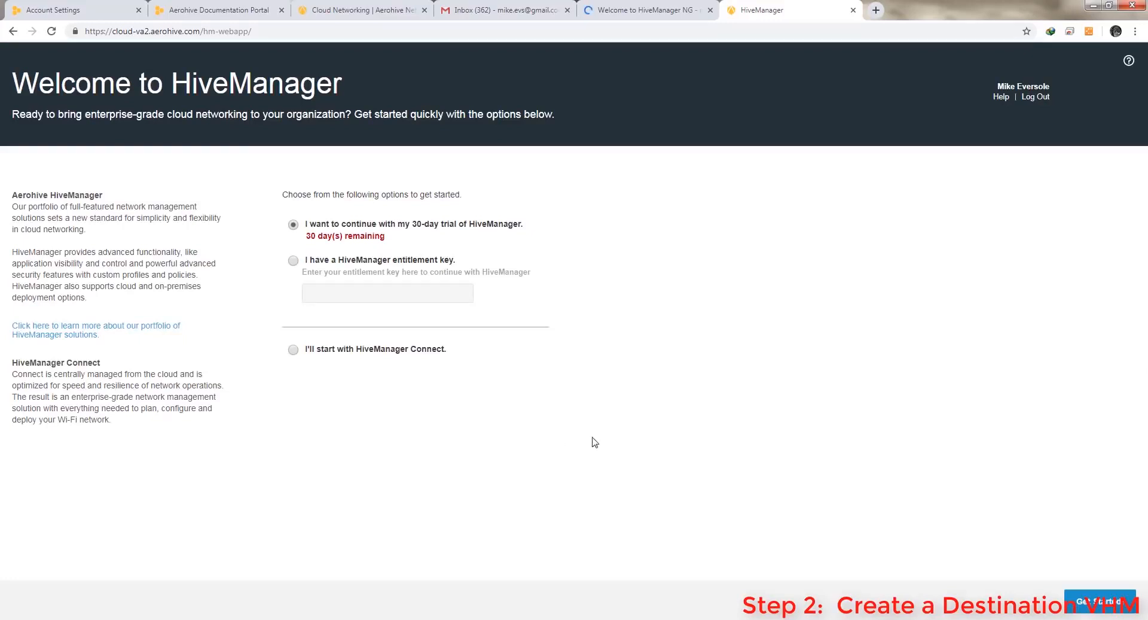
Keep 'I want to continue with my 30-day trial' and get started
left_click(1108, 605)
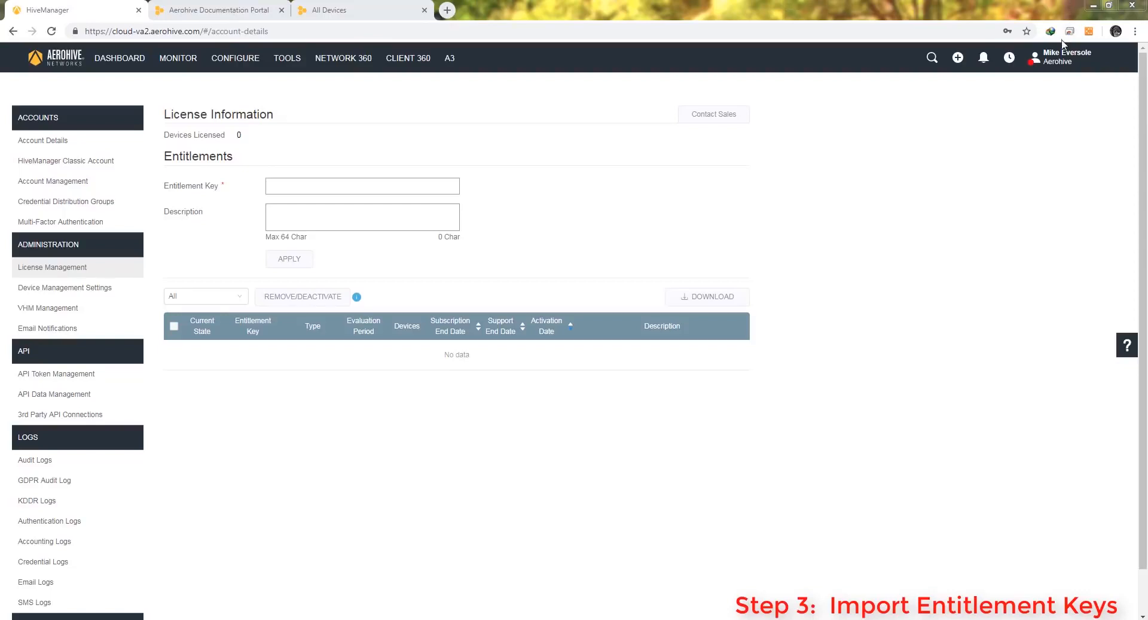
Open entitlementKeyExport.xls from the migration folder and apply its evaluation entitlement key
left_click(1052, 60)
left_click(1048, 89)
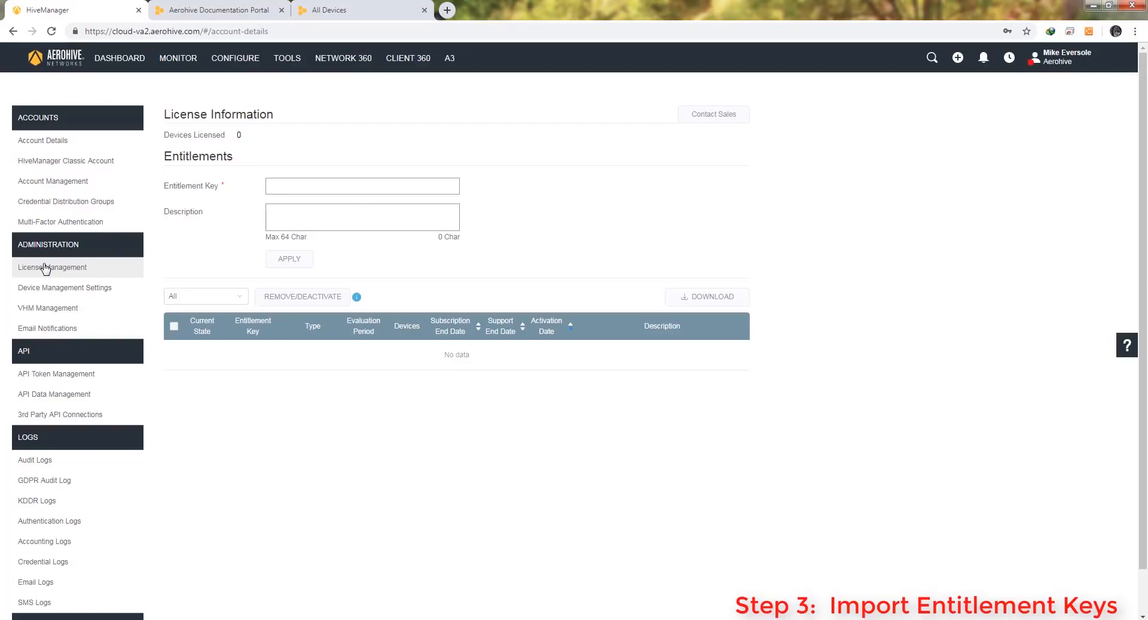
left_click(209, 619)
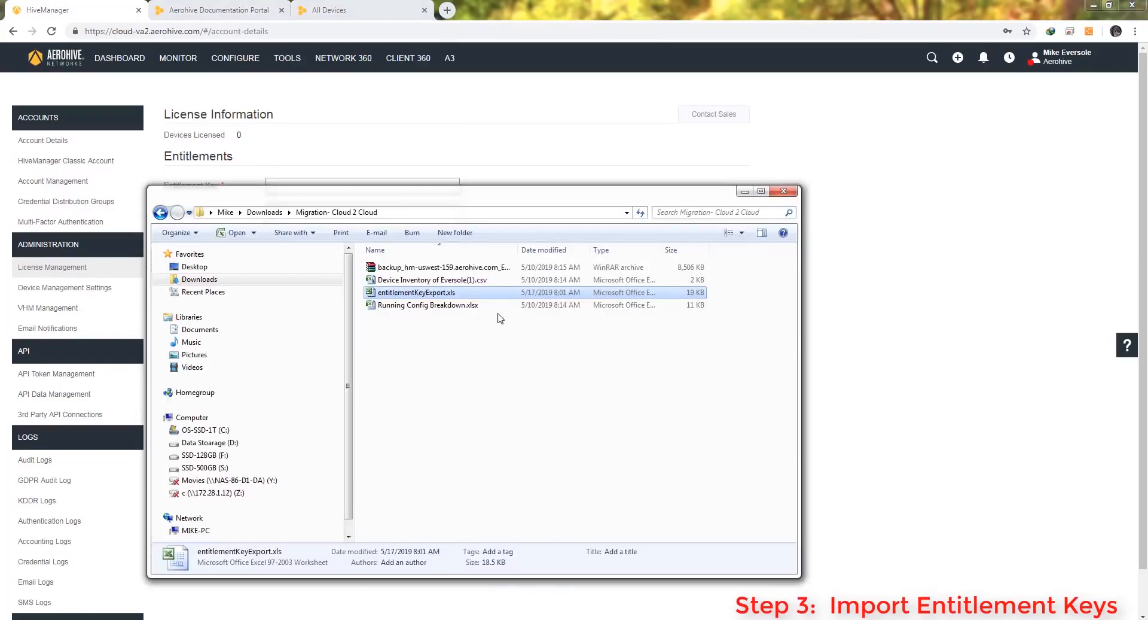
double_click(448, 293)
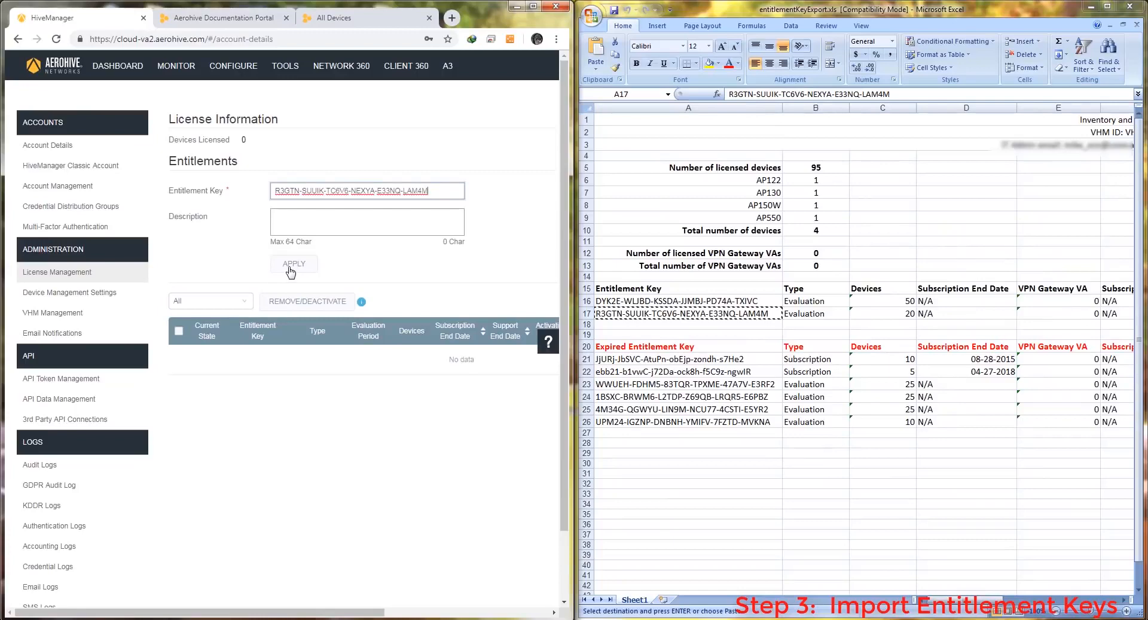
left_click(290, 270)
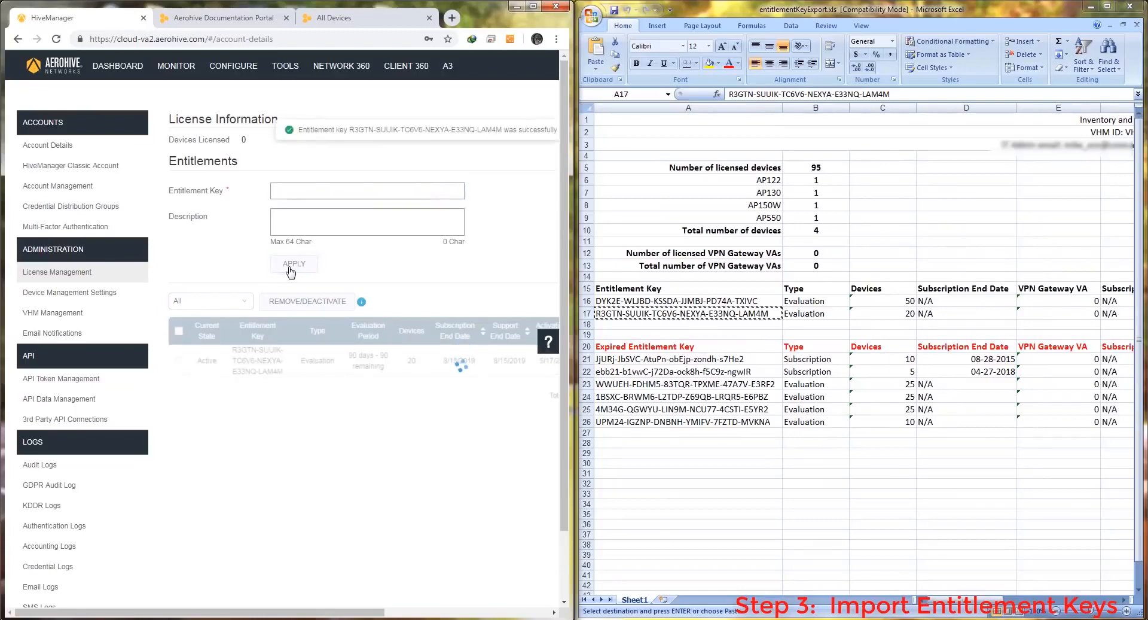
left_click(533, 7)
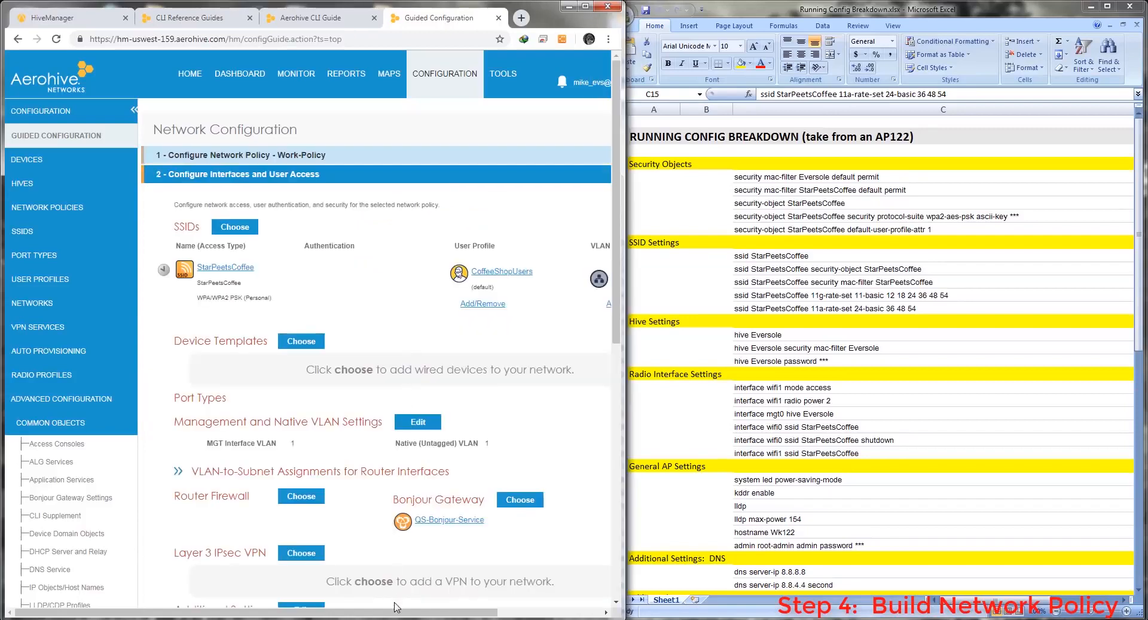
Widen the browser window showing Work-Policy interfaces and user access beside the Excel sheet
left_click_drag(396, 611, 434, 613)
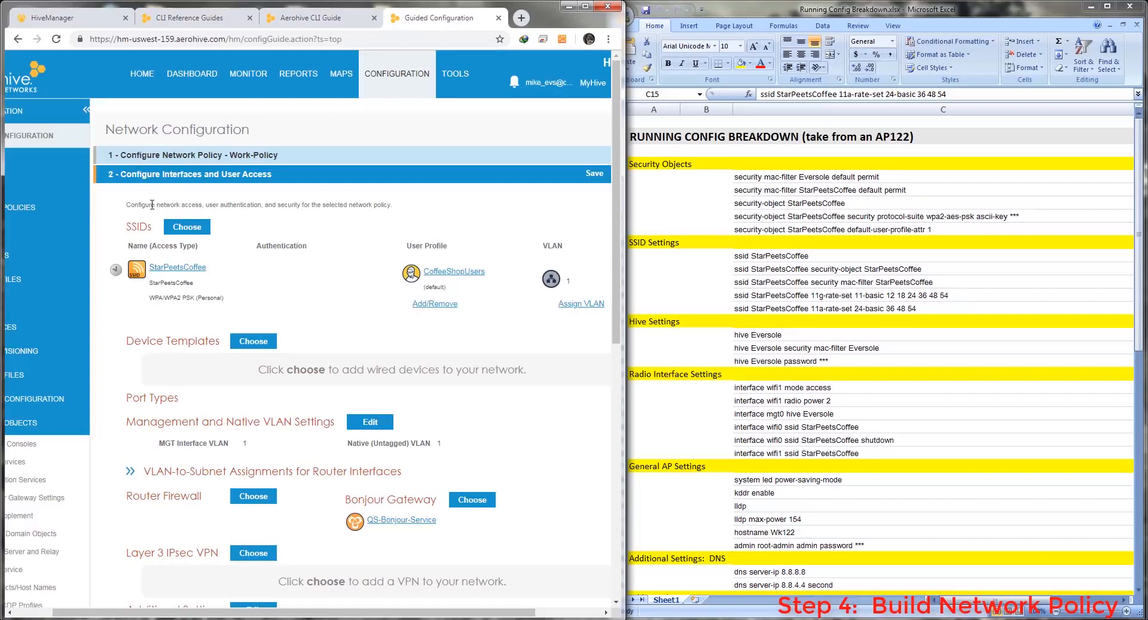
Open the StarPeetsCoffee SSID and copy its pre-shared key, leaving the password obscured again
left_click(167, 267)
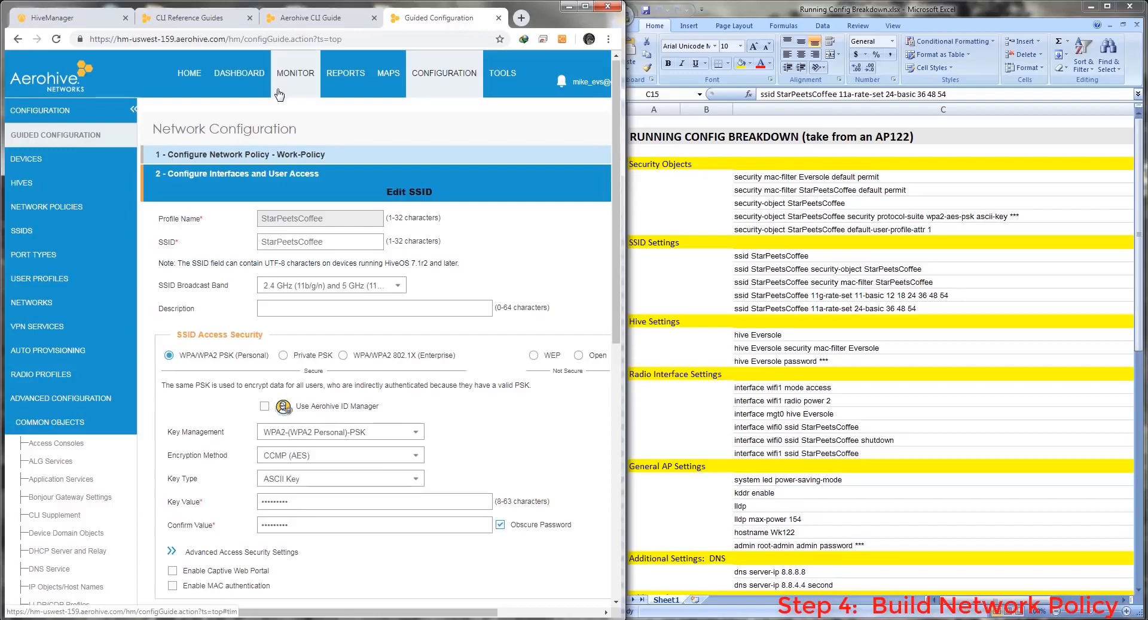
scroll(273, 116, "down", 1)
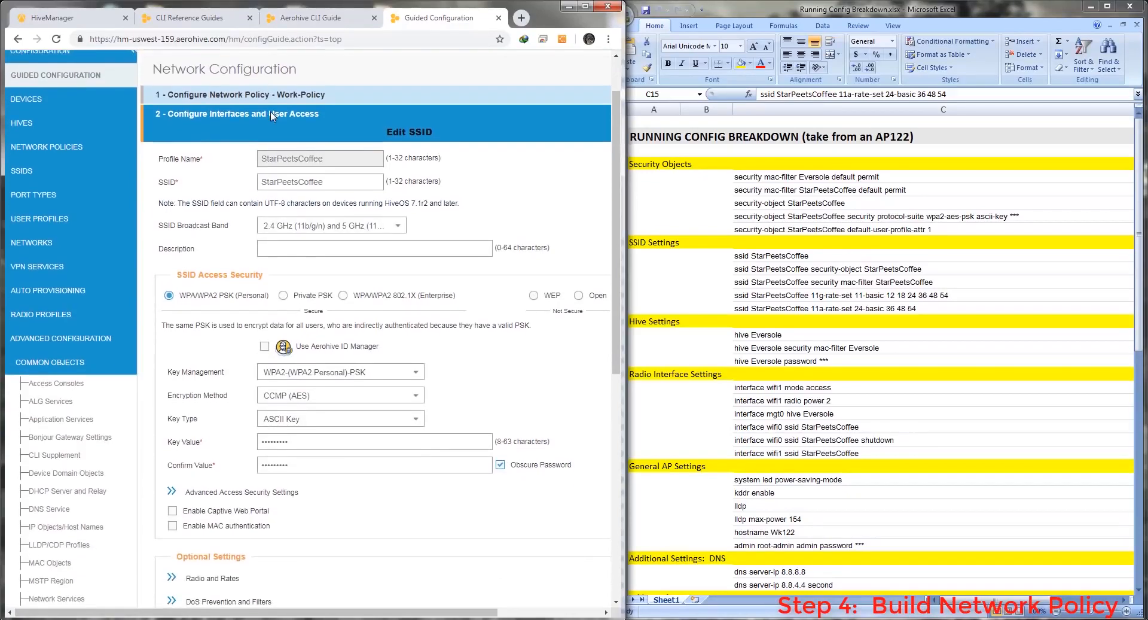
scroll(272, 115, "down", 1)
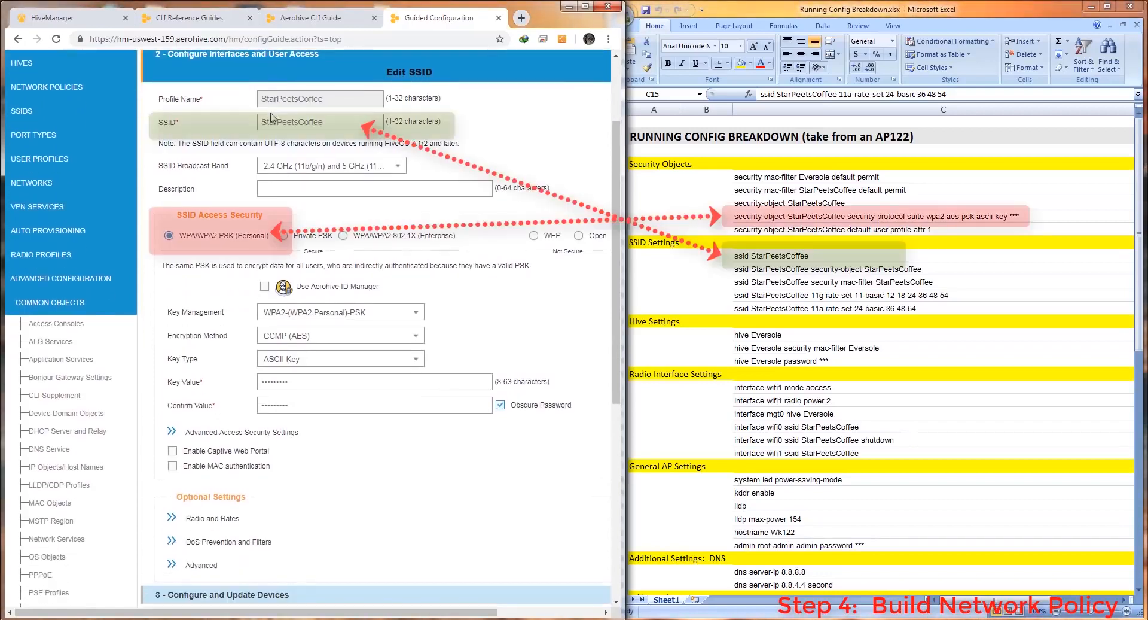
left_click(501, 405)
left_click_drag(308, 386, 256, 392)
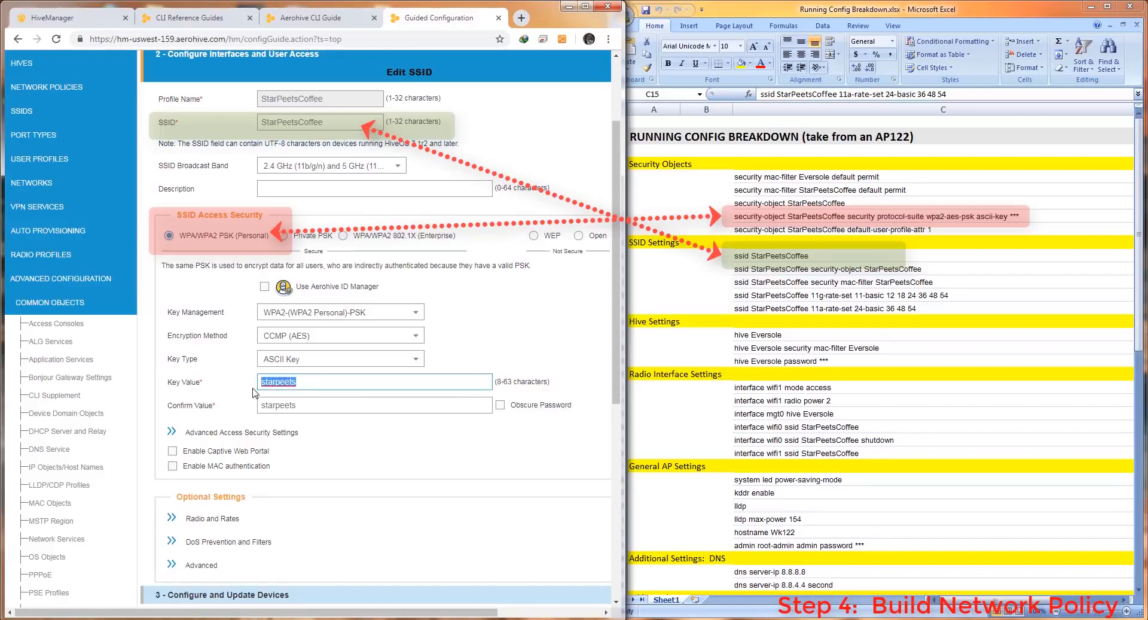
right_click(266, 386)
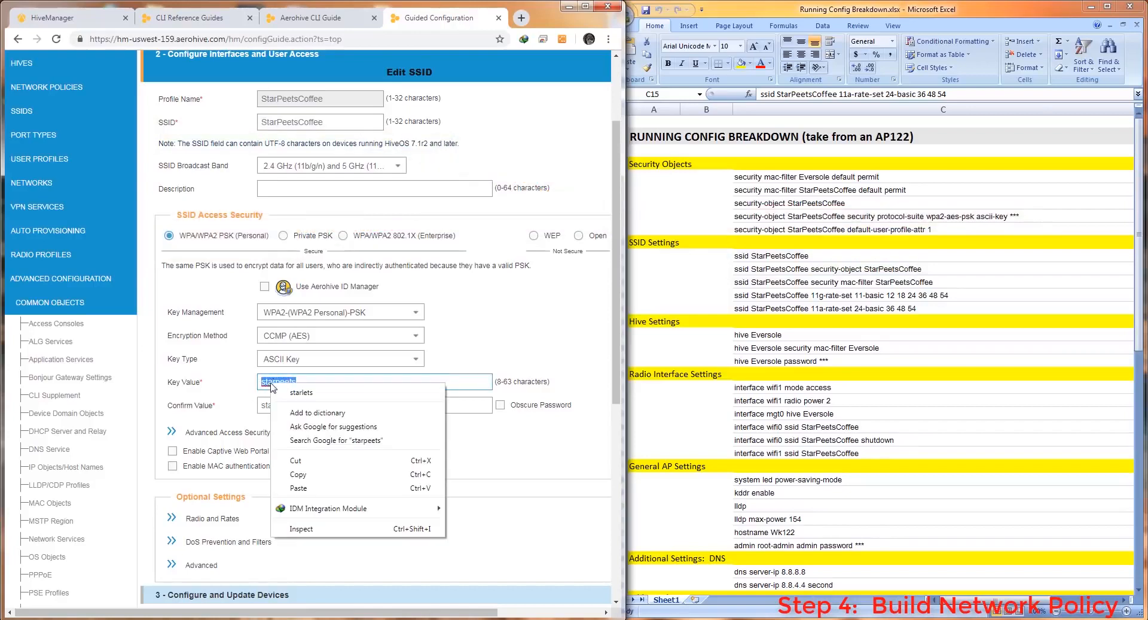
left_click(302, 475)
left_click(500, 405)
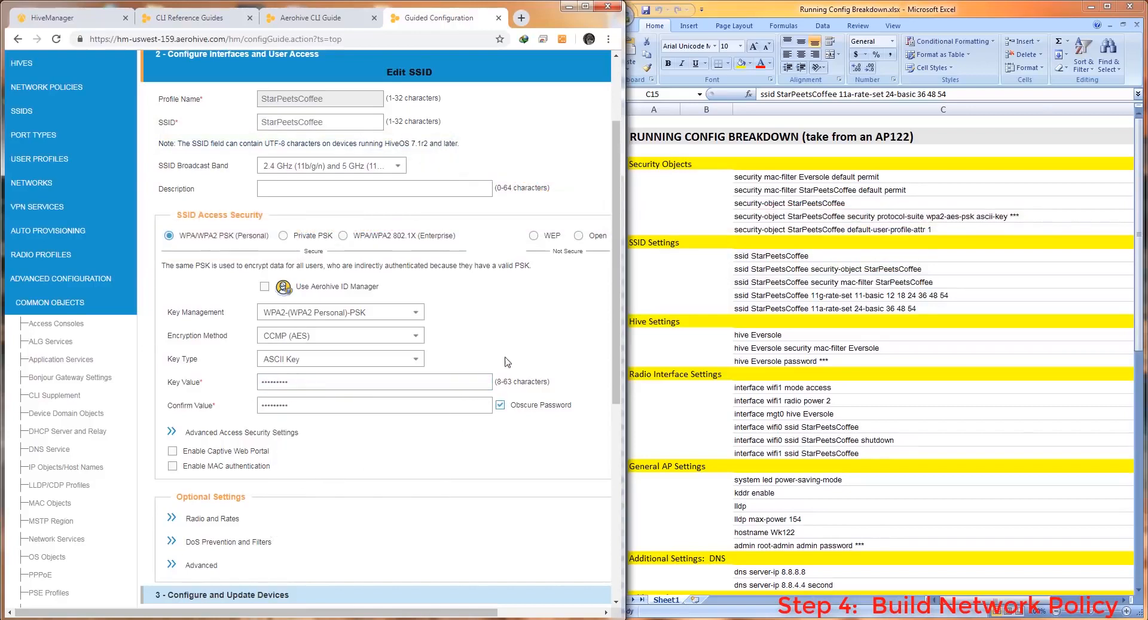
Expand and review the SSID's Radio and Rates settings
scroll(466, 241, "down", 2)
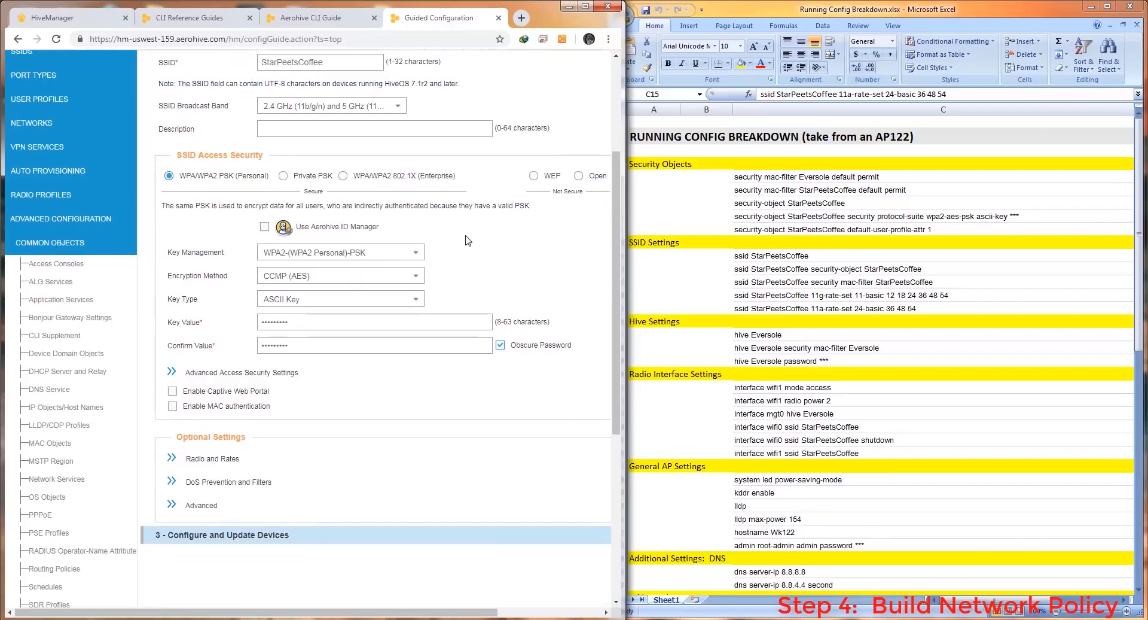
left_click(195, 399)
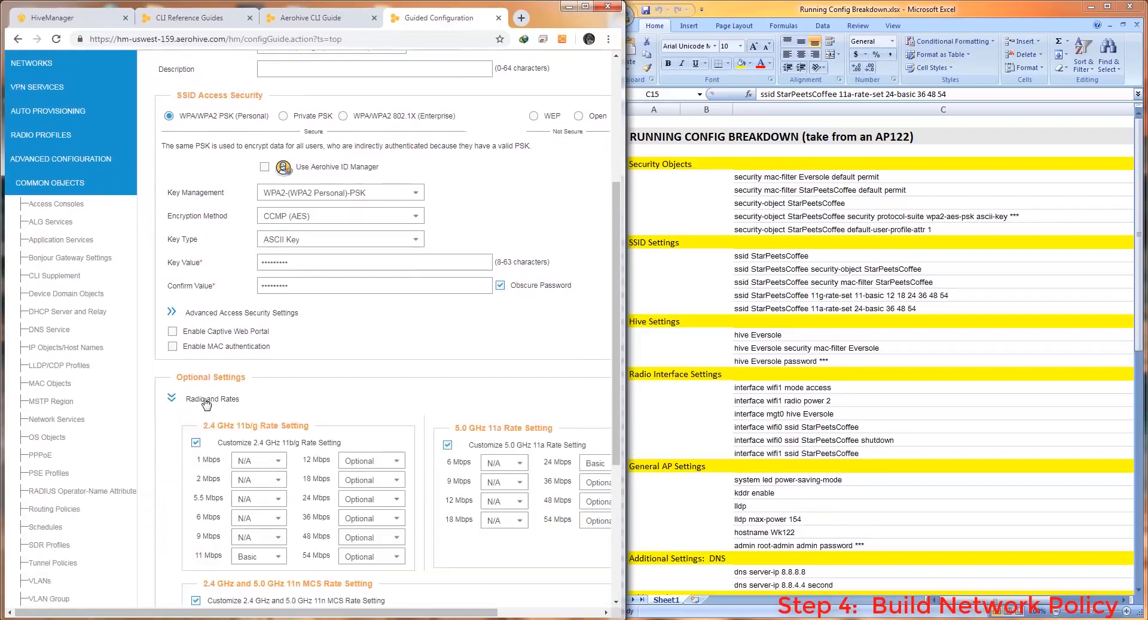
scroll(419, 389, "down", 6)
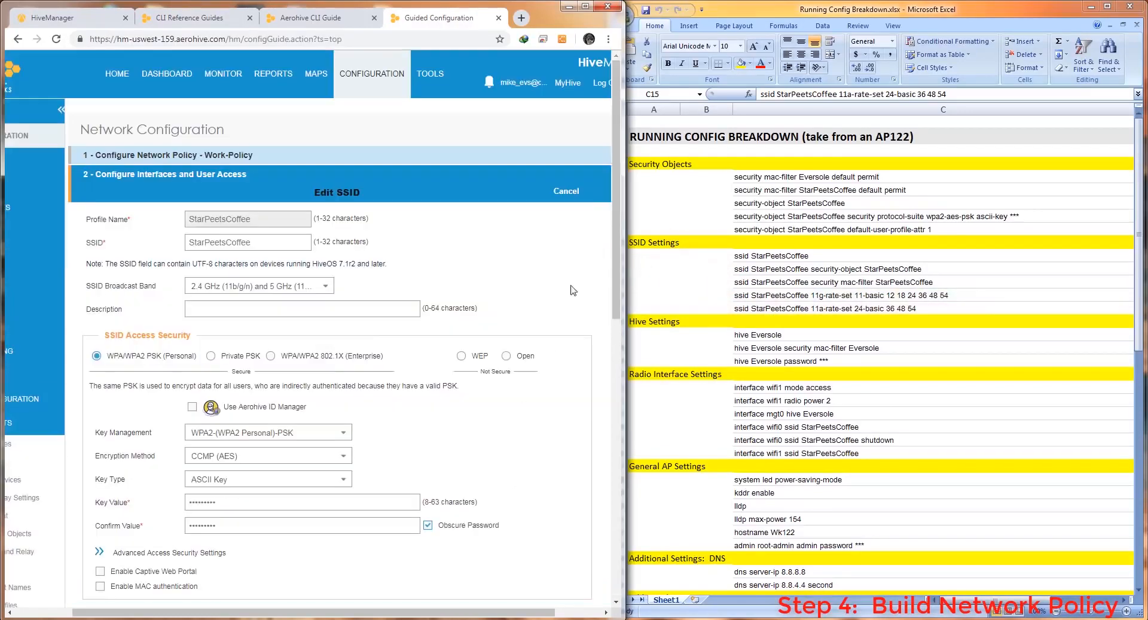
Open the CoffeeShopUsers user profile and scroll the running-config spreadsheet to its User Profile rows
left_click(565, 191)
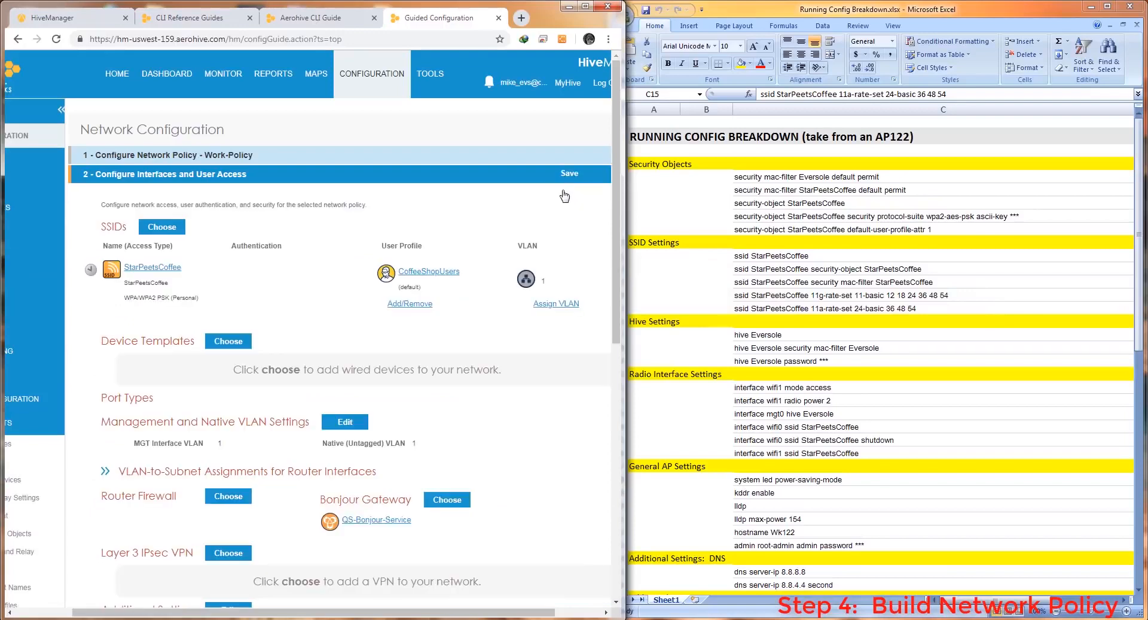
left_click(434, 272)
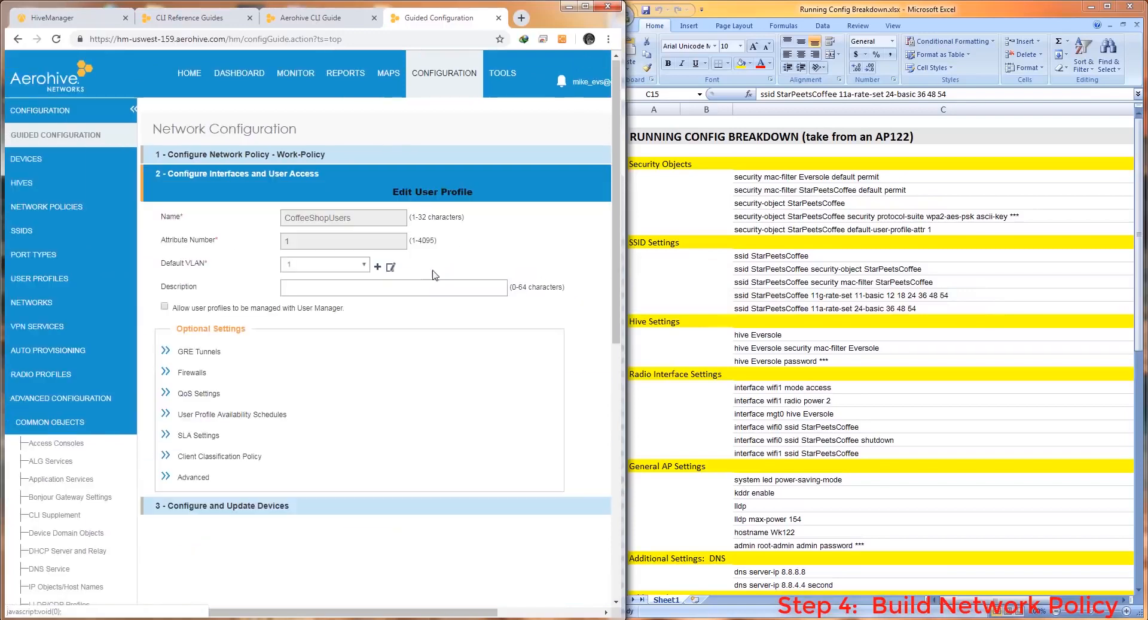
left_click(1141, 196)
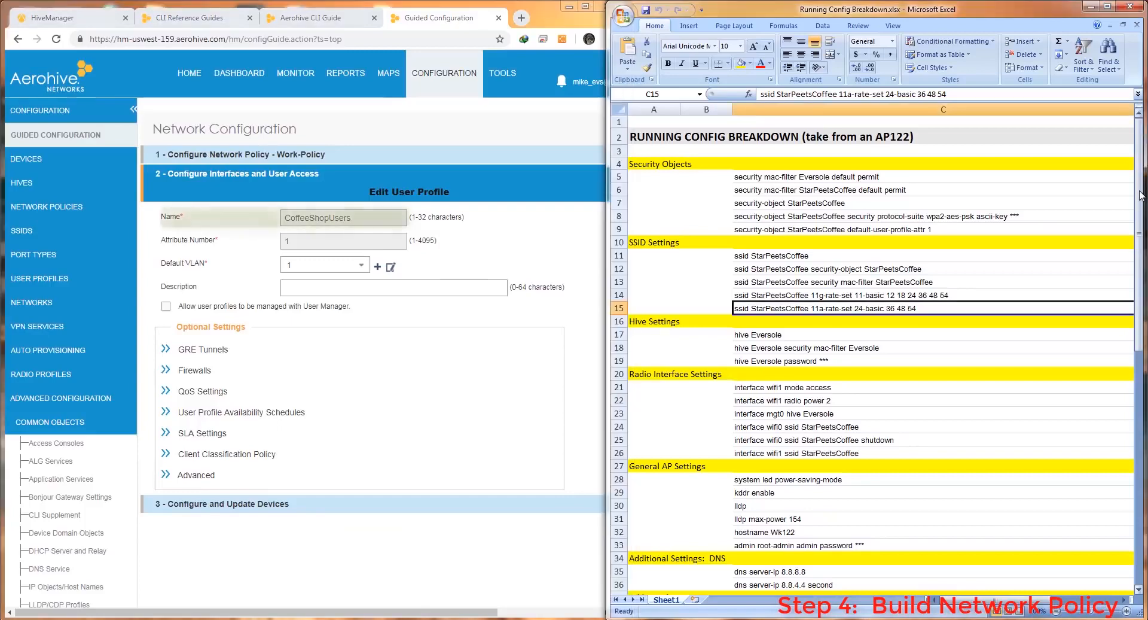
left_click_drag(1140, 224, 1146, 400)
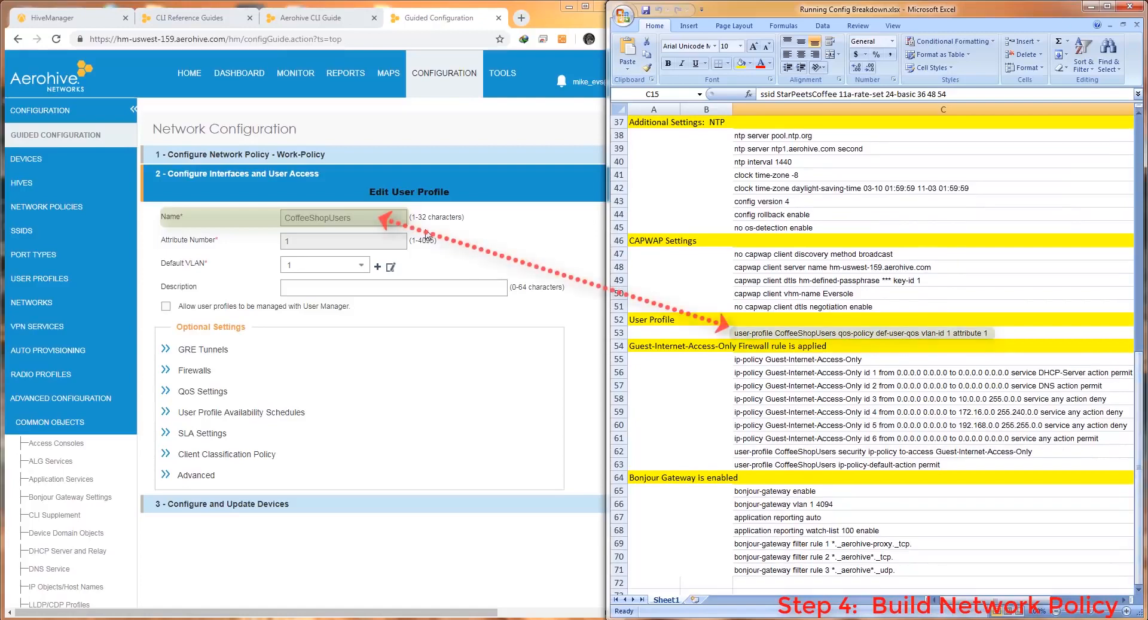
Inspect the profile's Guest-Internet-Access-Only firewall policy, then close it and the profile unchanged
left_click(195, 371)
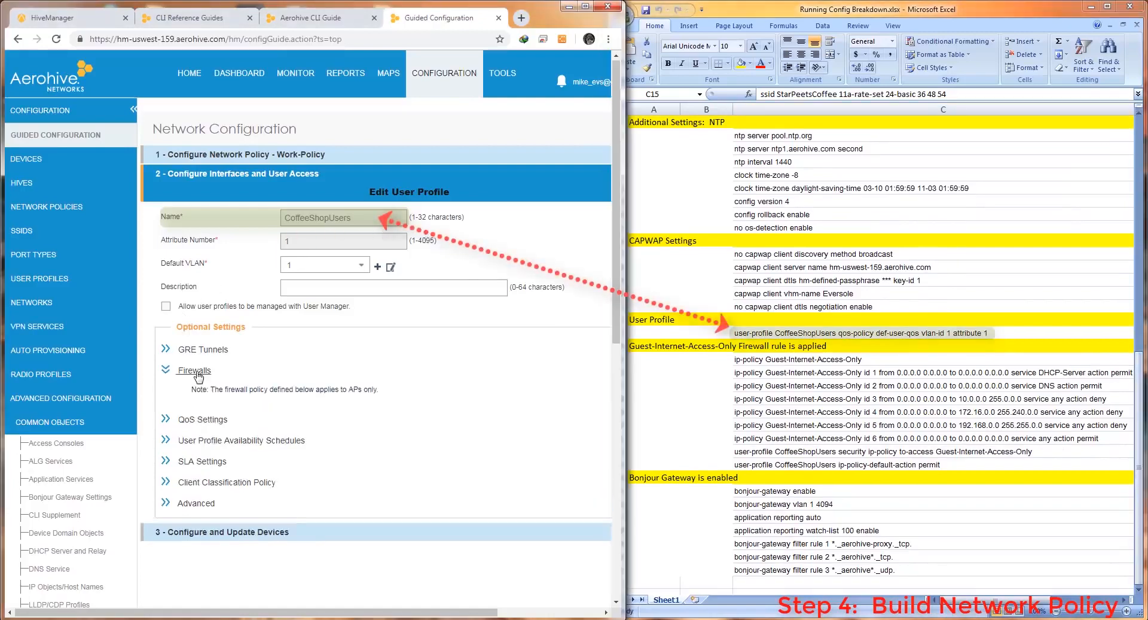
scroll(586, 311, "down", 4)
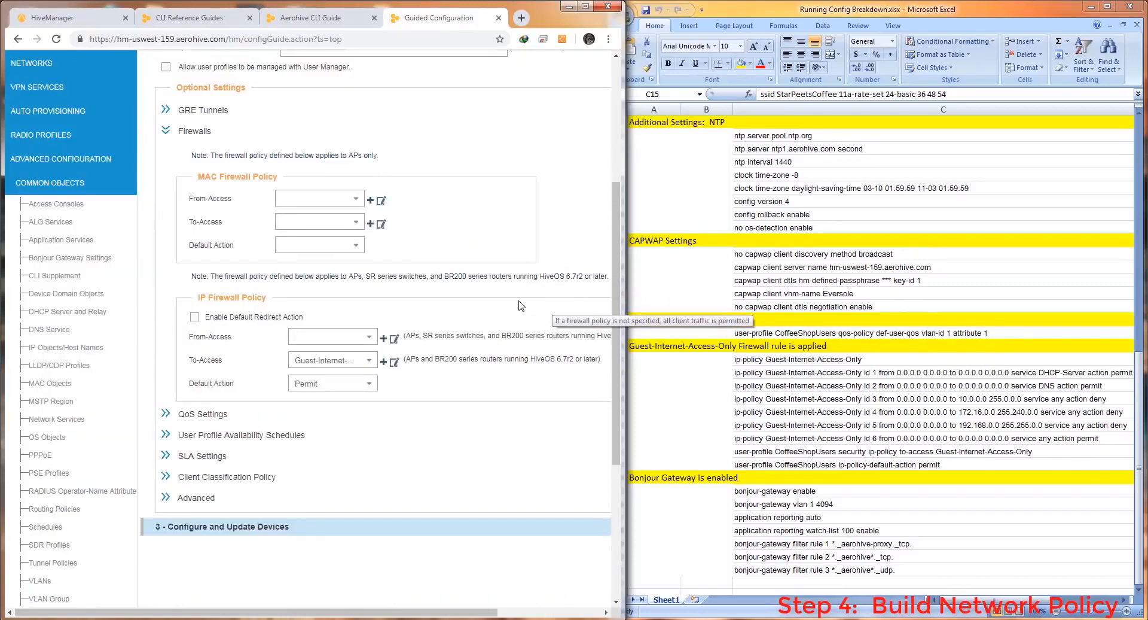
scroll(514, 306, "down", 1)
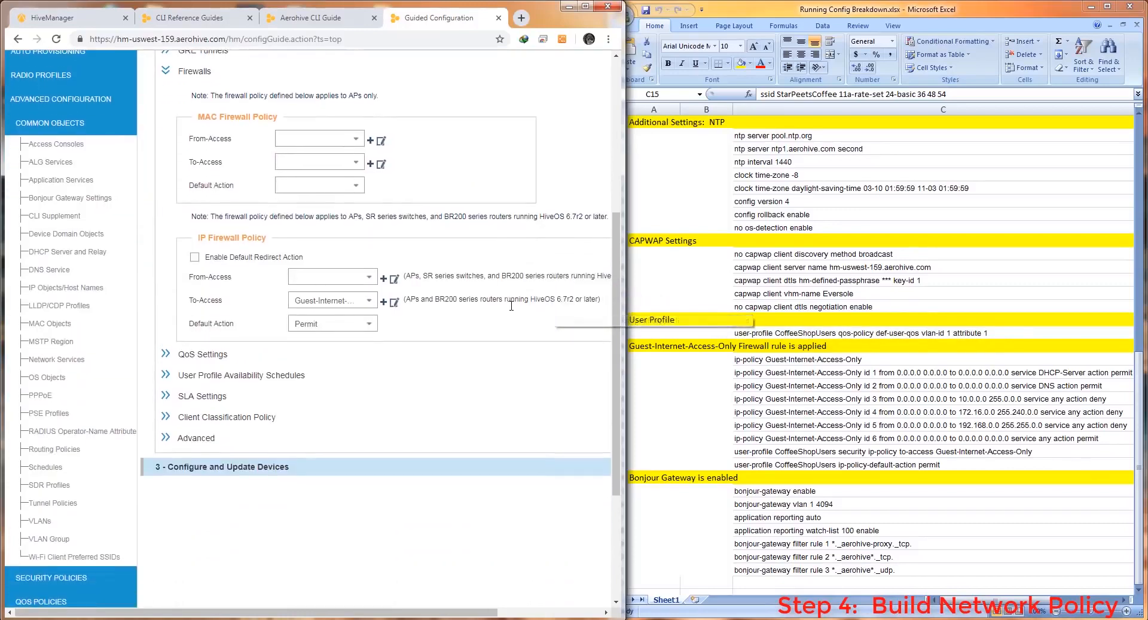
left_click(393, 302)
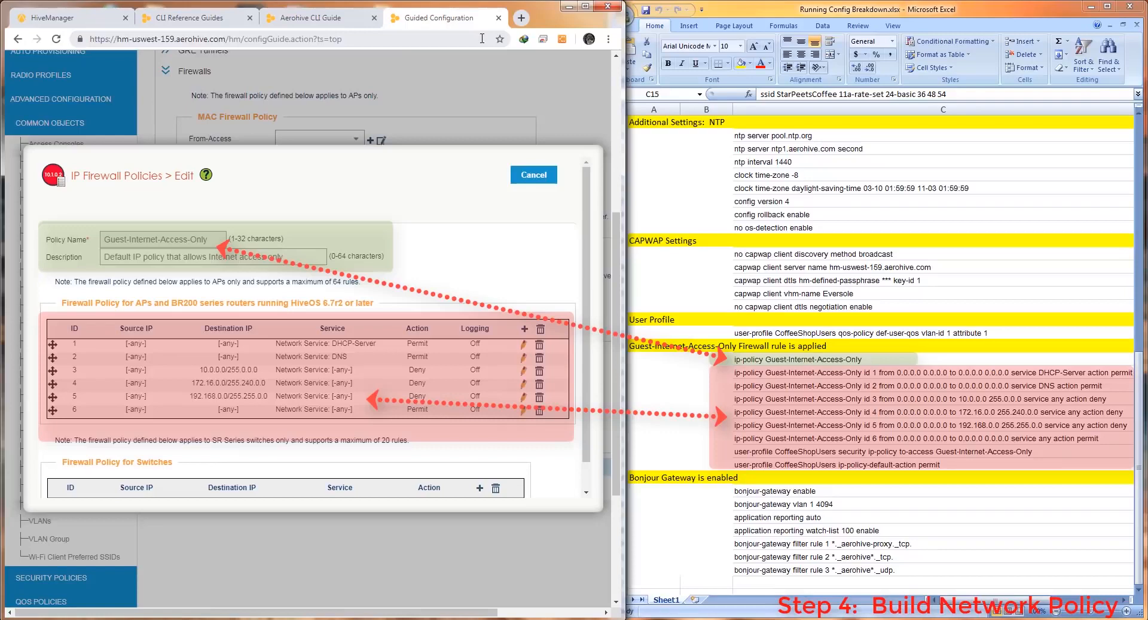
left_click(535, 176)
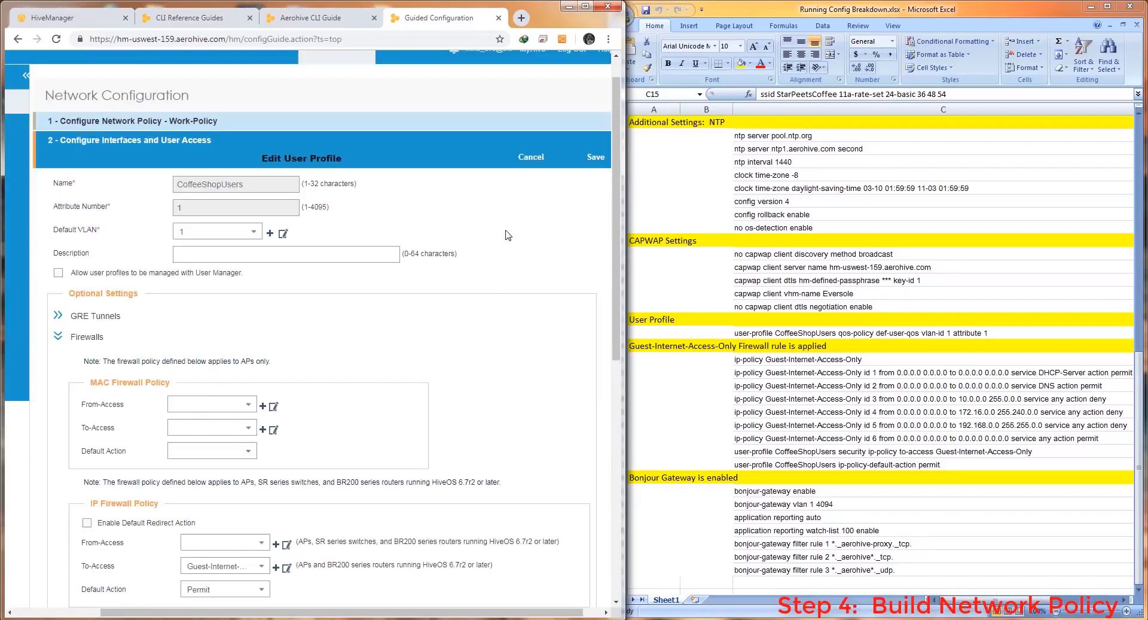
left_click(531, 158)
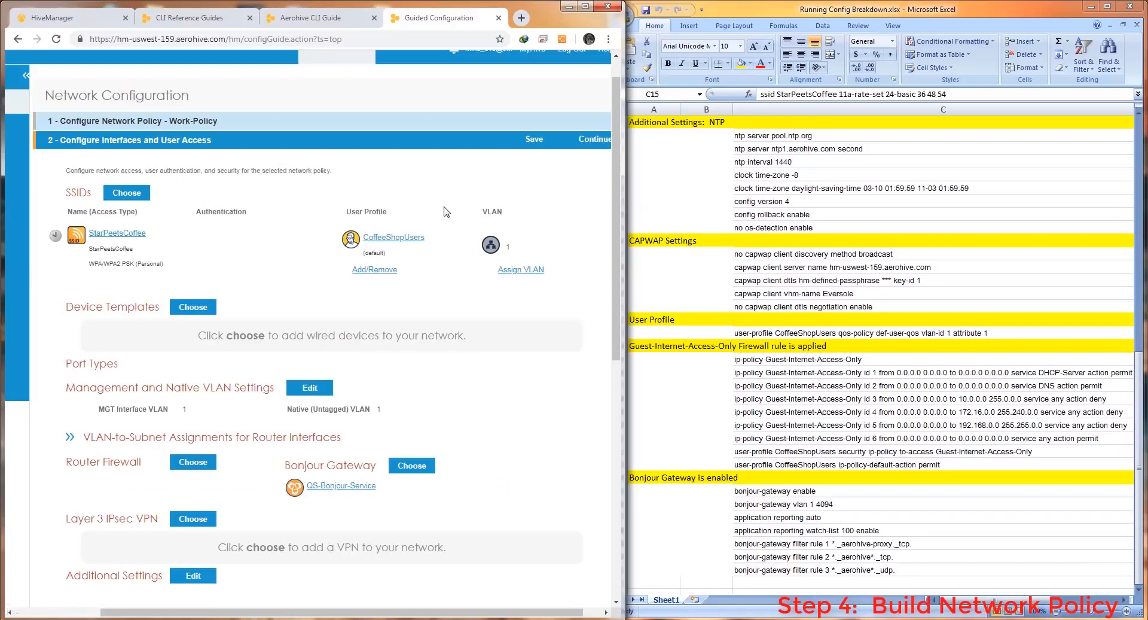
Open the QS-Bonjour-Service gateway settings and bring the running-config spreadsheet alongside
scroll(429, 308, "down", 2)
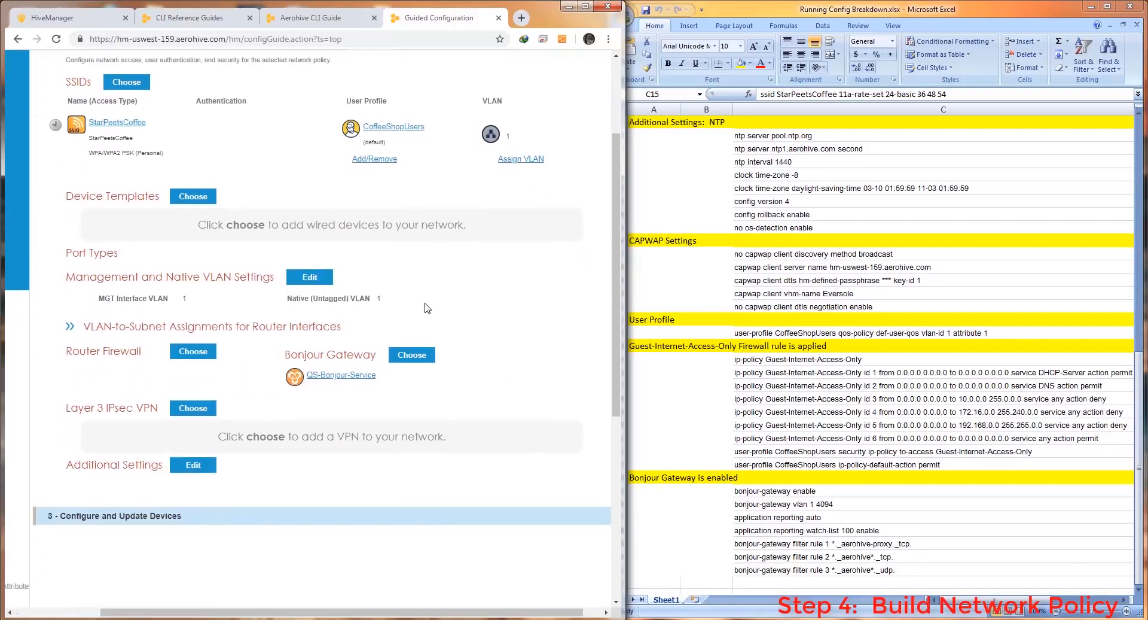
left_click(323, 368)
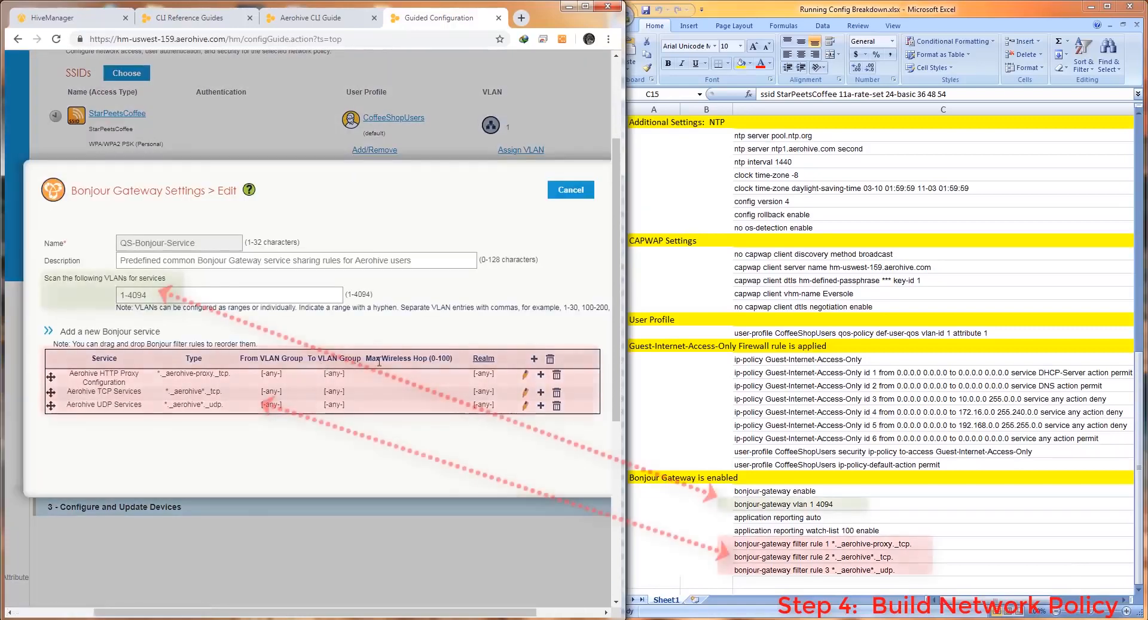
left_click(1139, 367)
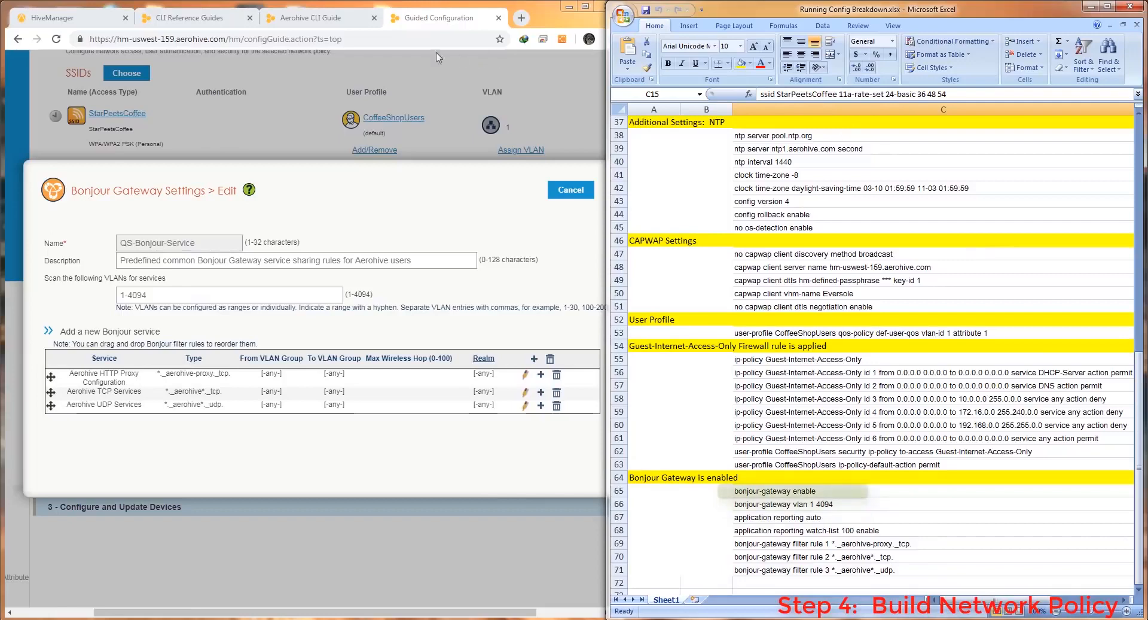
Look up the 'bonjour-gateway enable' command reference in the Aerohive CLI Guide
left_click(305, 21)
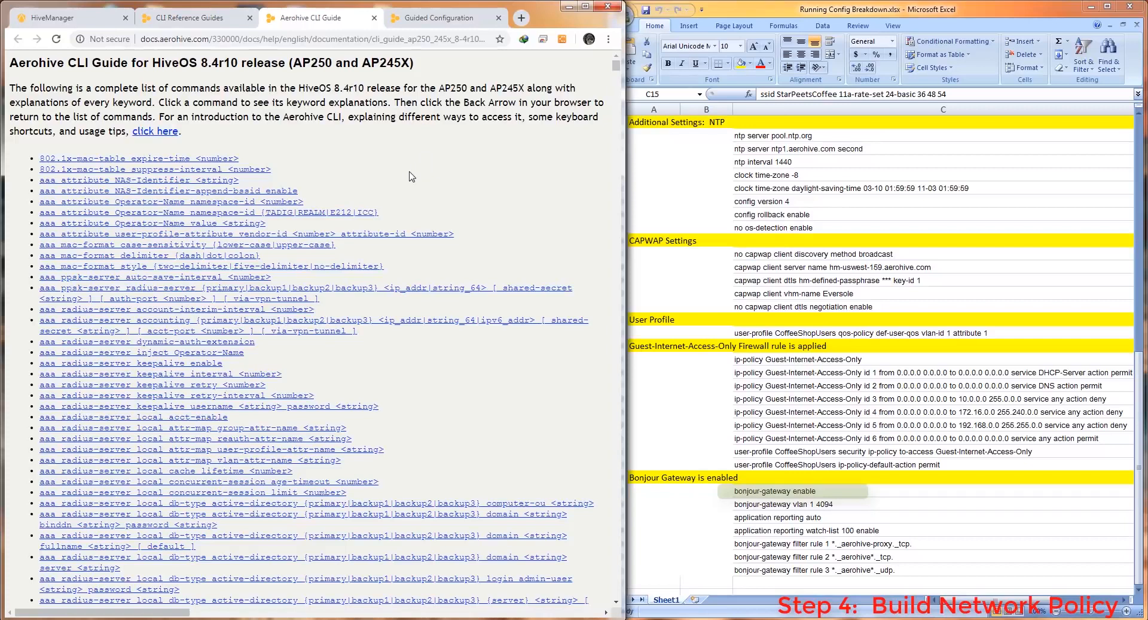
key("ctrl+f")
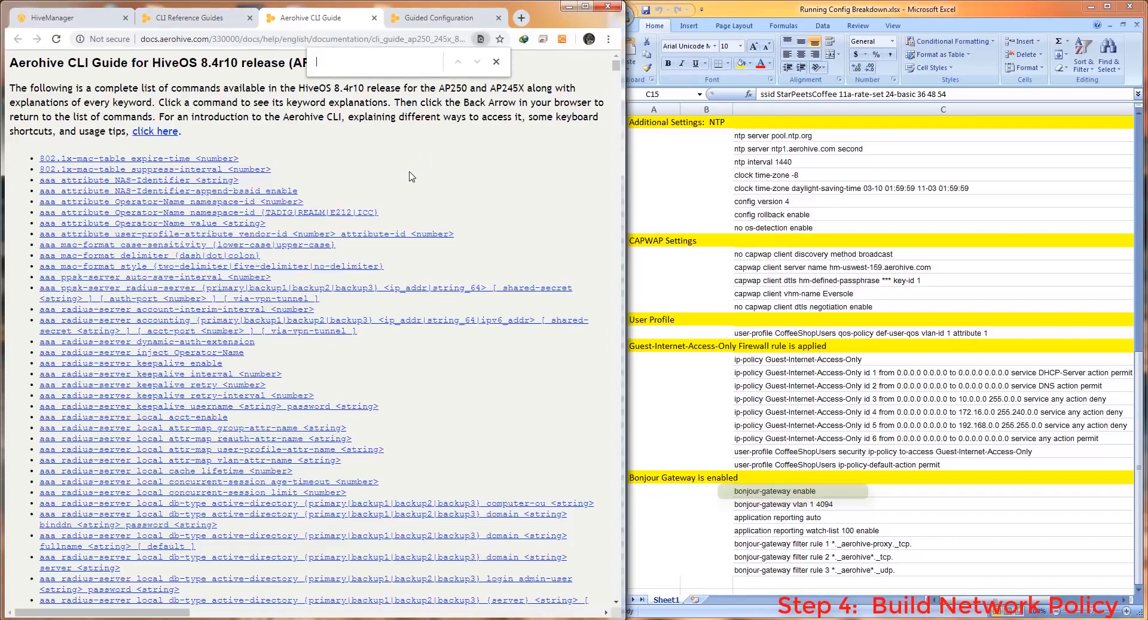
type("bonj")
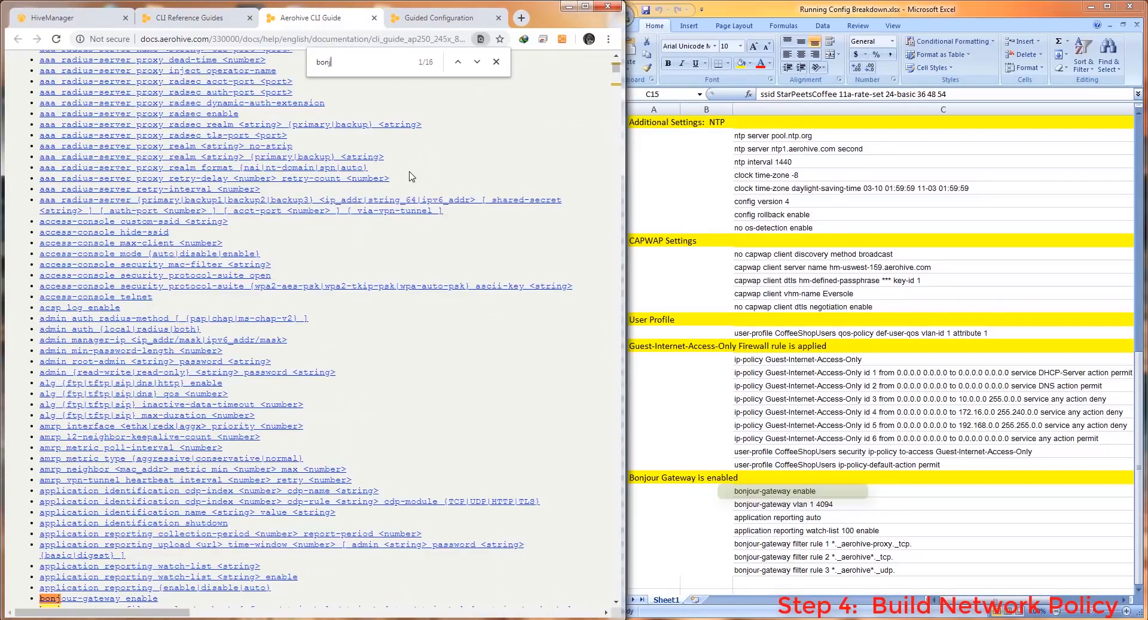
type("our-gateway ")
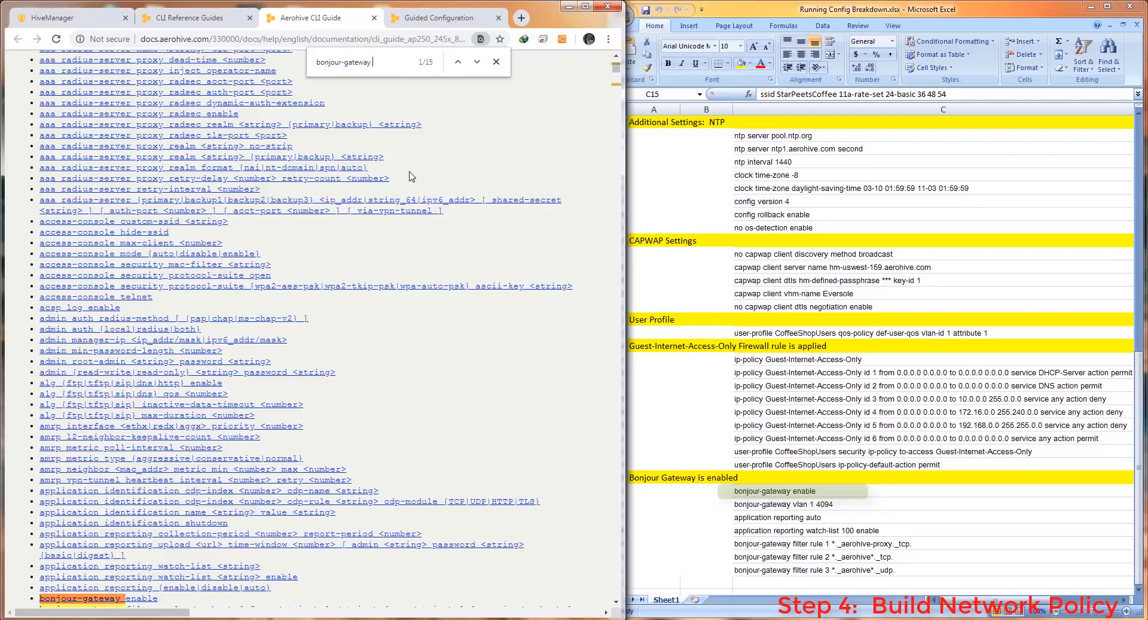
type("enable")
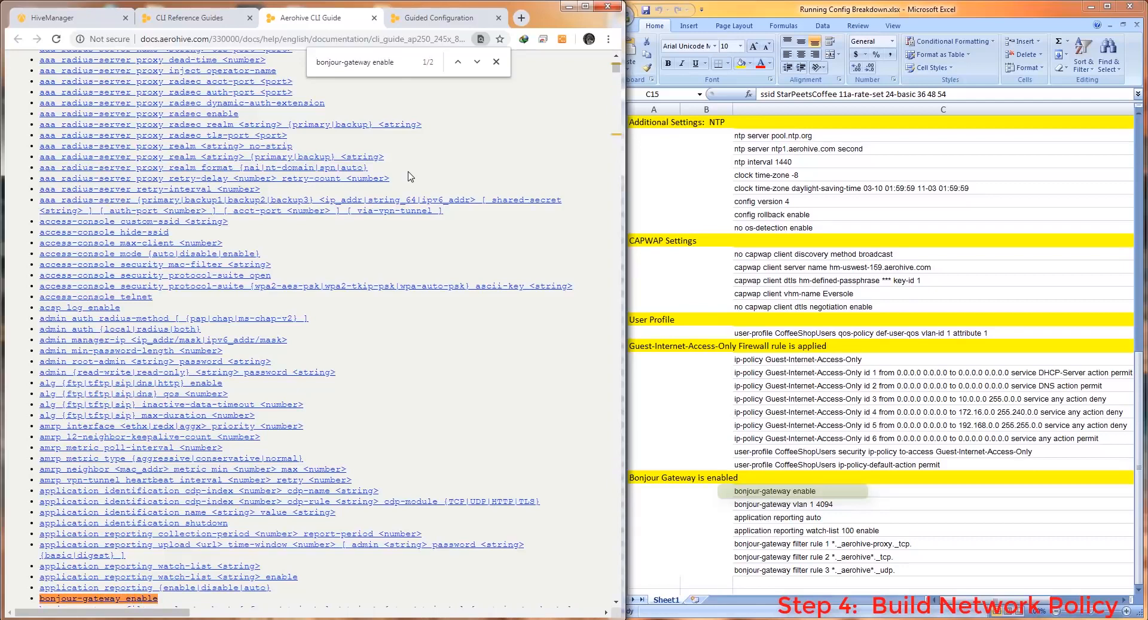
scroll(407, 204, "down", 5)
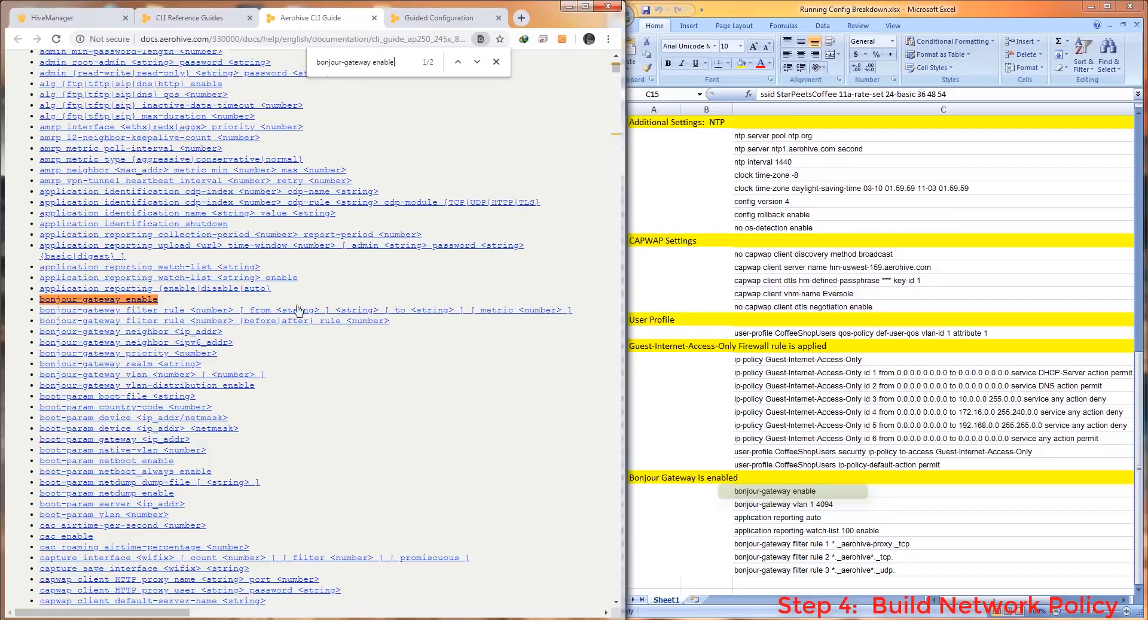
left_click(99, 300)
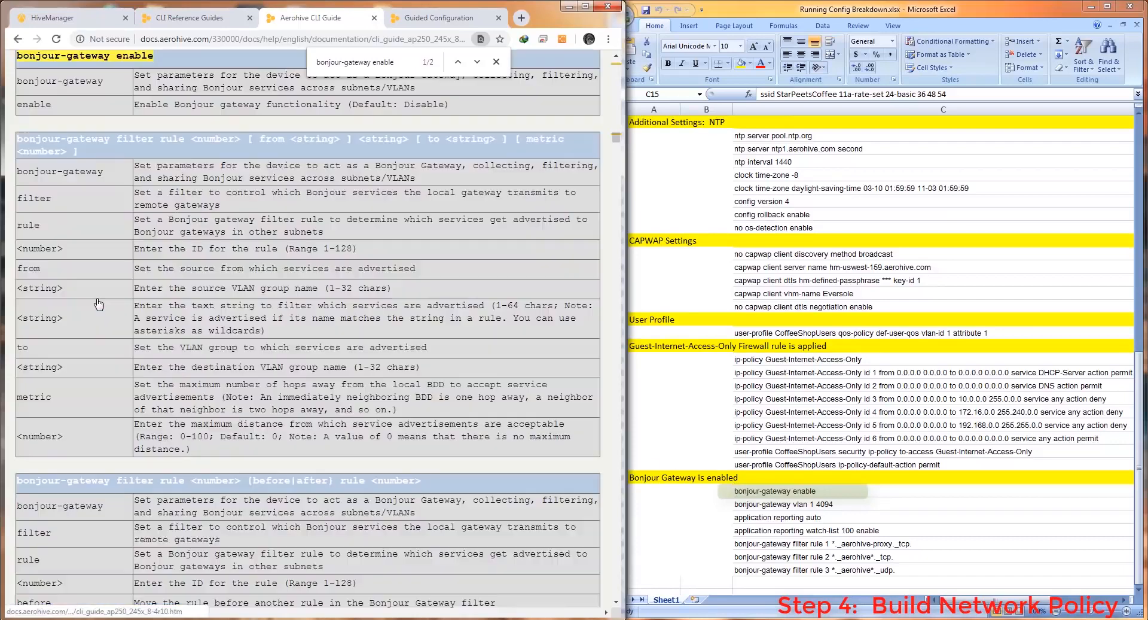
scroll(96, 297, "up", 2)
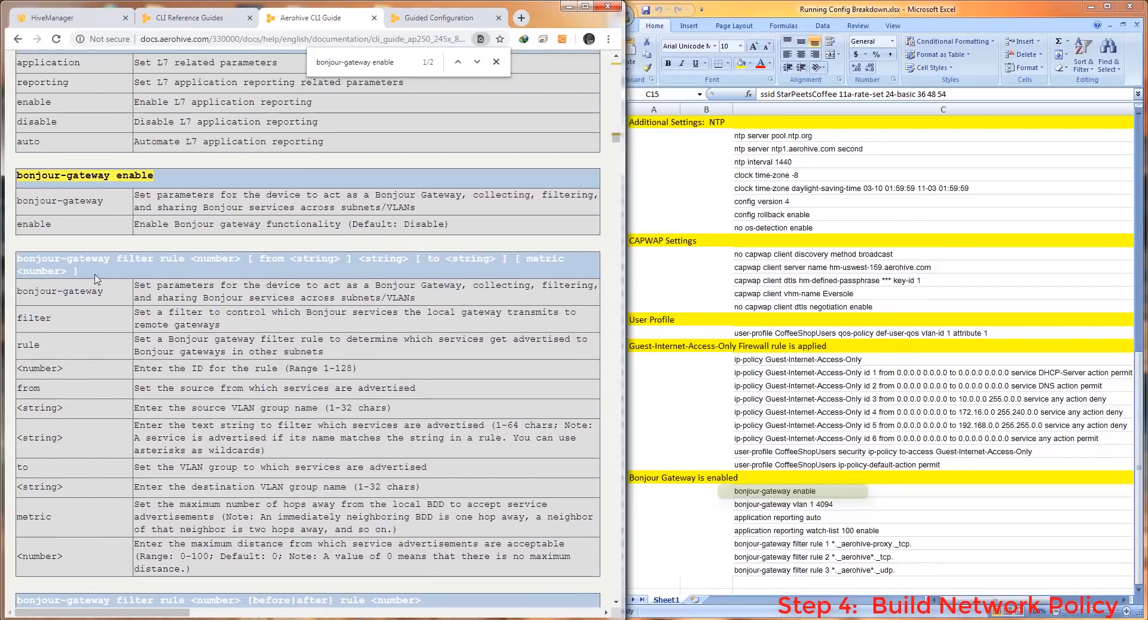
left_click(17, 42)
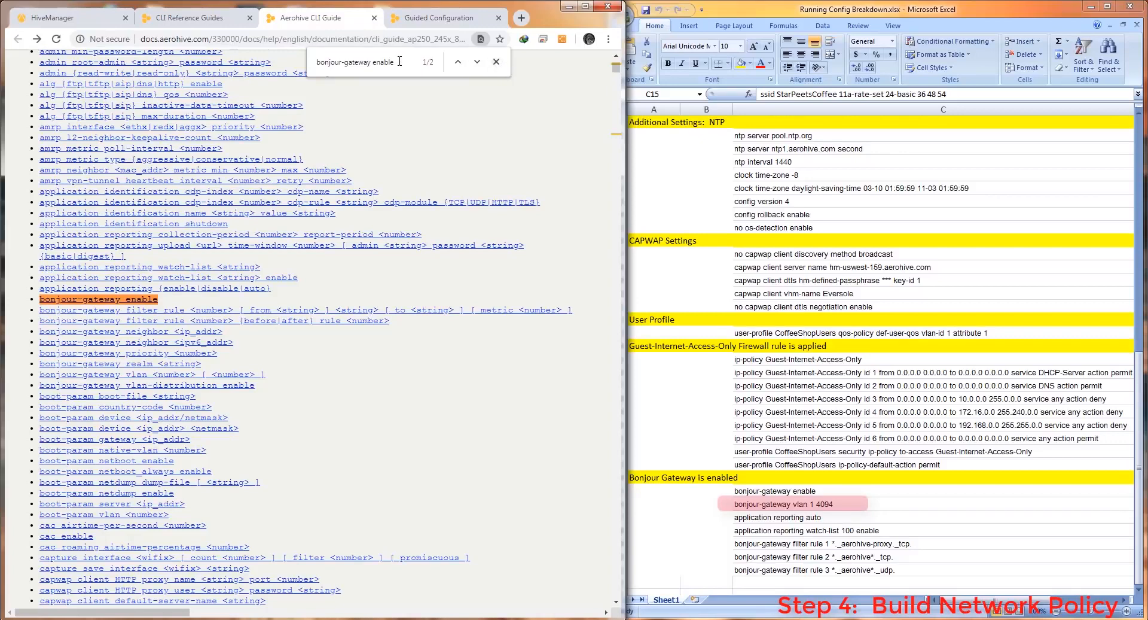
Check the 'bonjour-gateway vlan' reference for the 1-4094 range, then return to Guided Configuration
left_click_drag(399, 62, 316, 62)
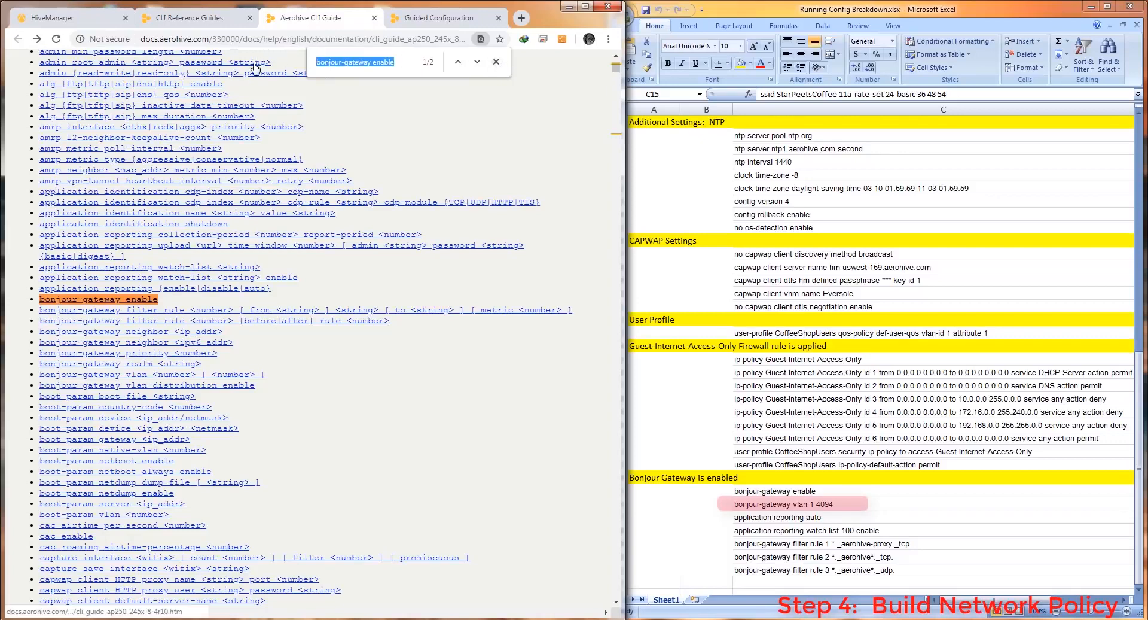
type("bonjou")
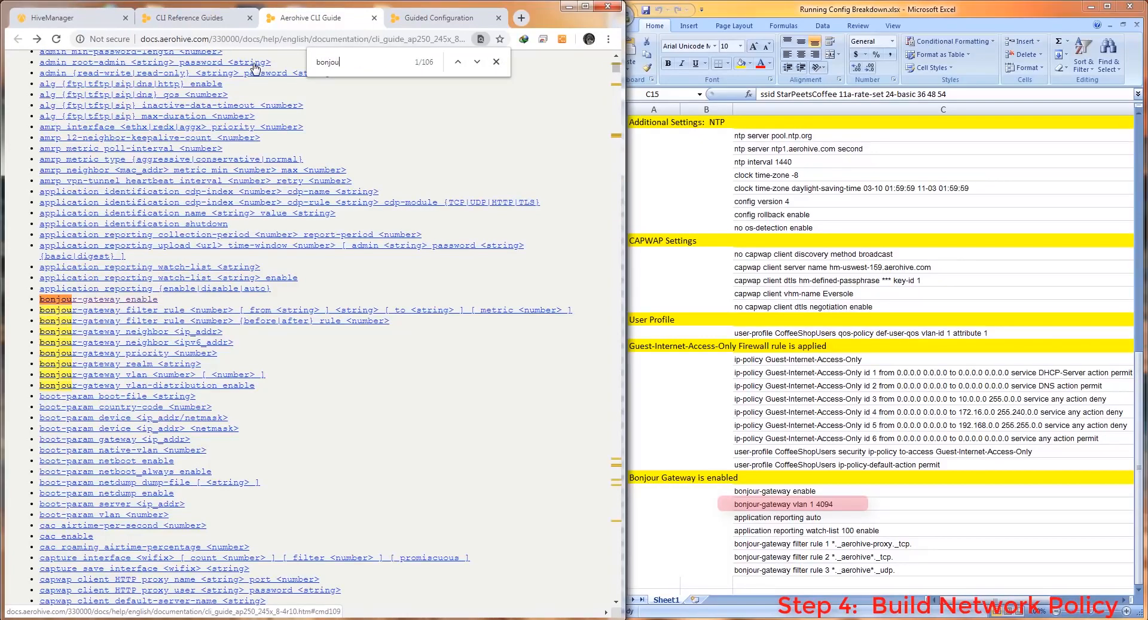
type("r-")
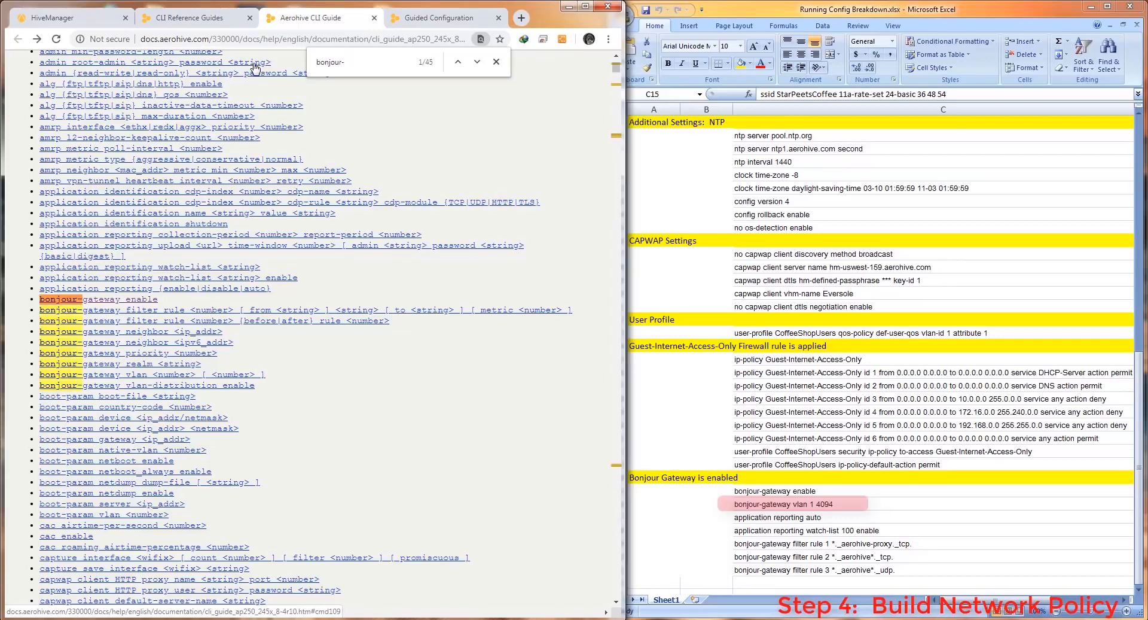
type("gatewa")
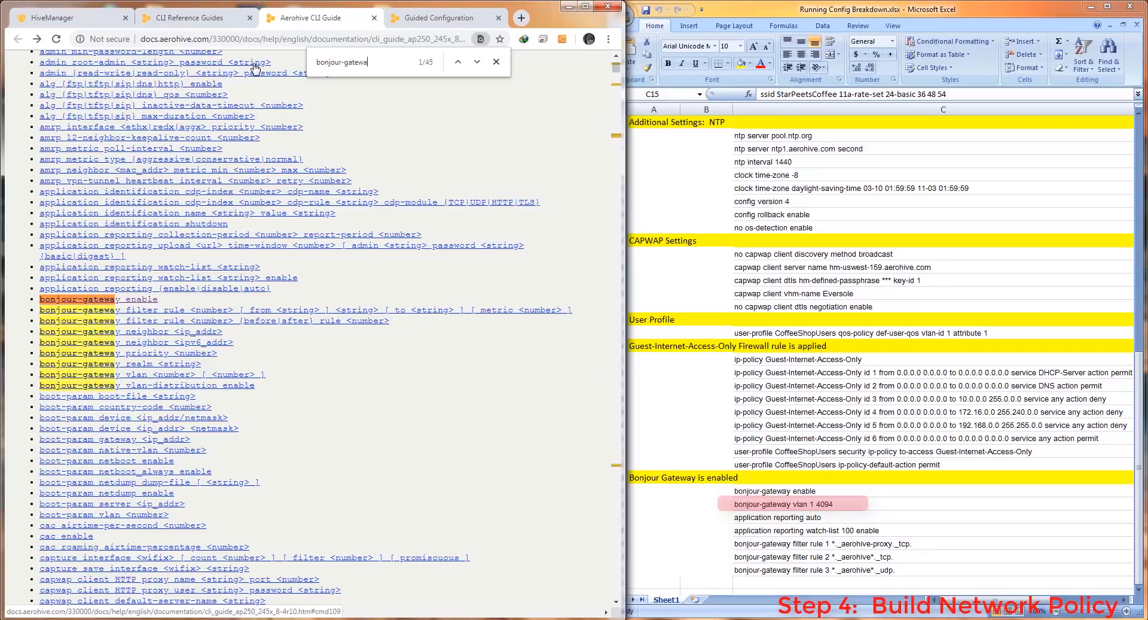
type("y vlan")
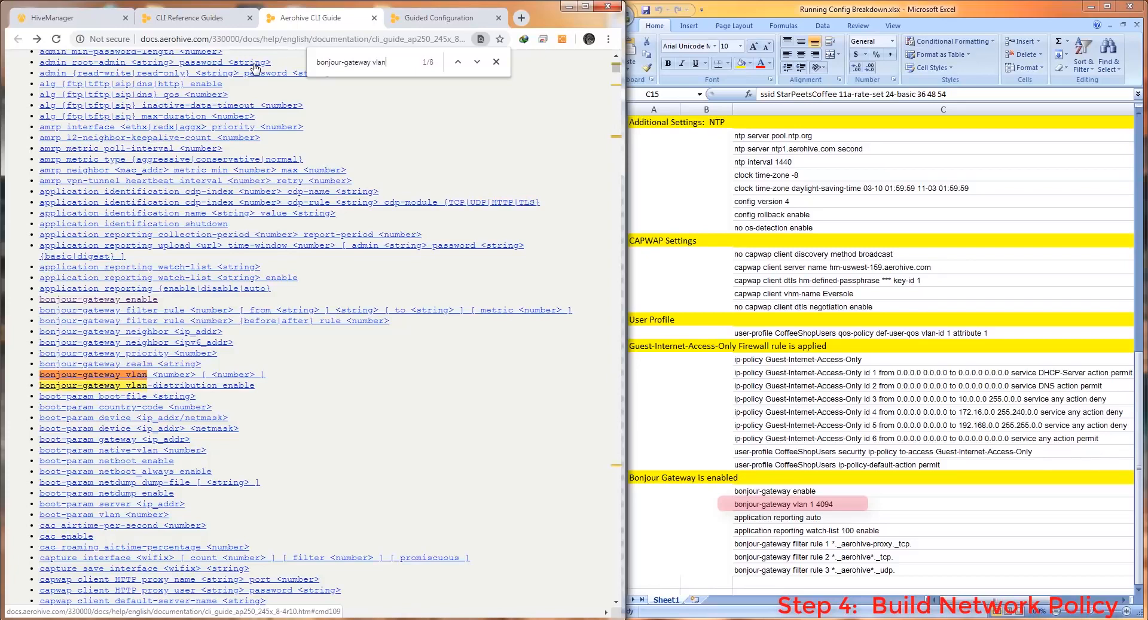
left_click(165, 376)
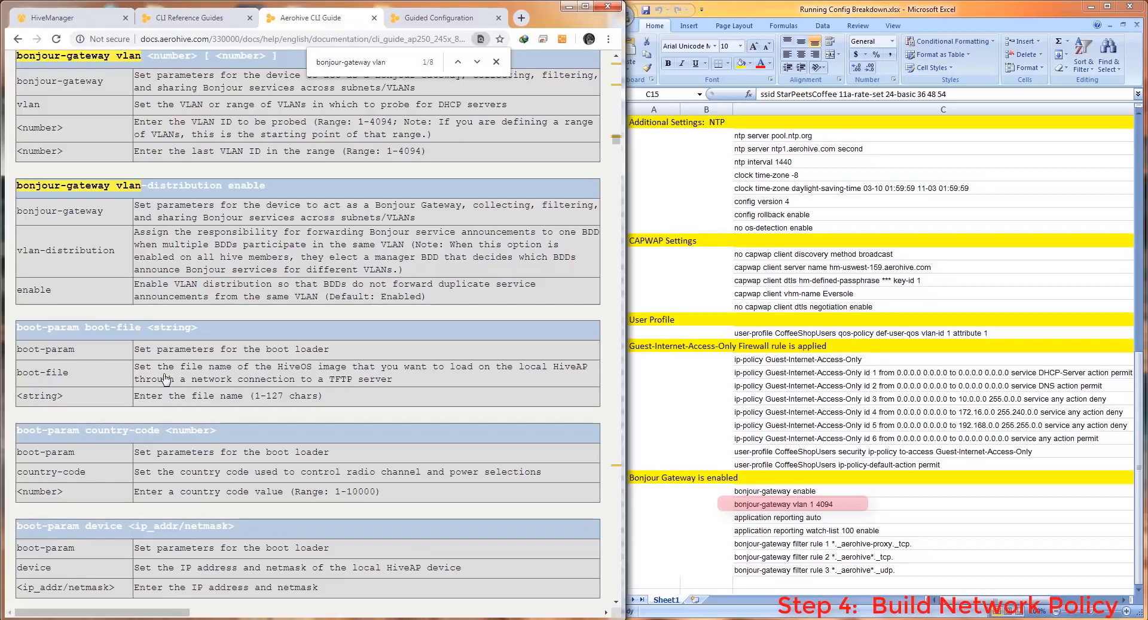
scroll(165, 363, "up", 3)
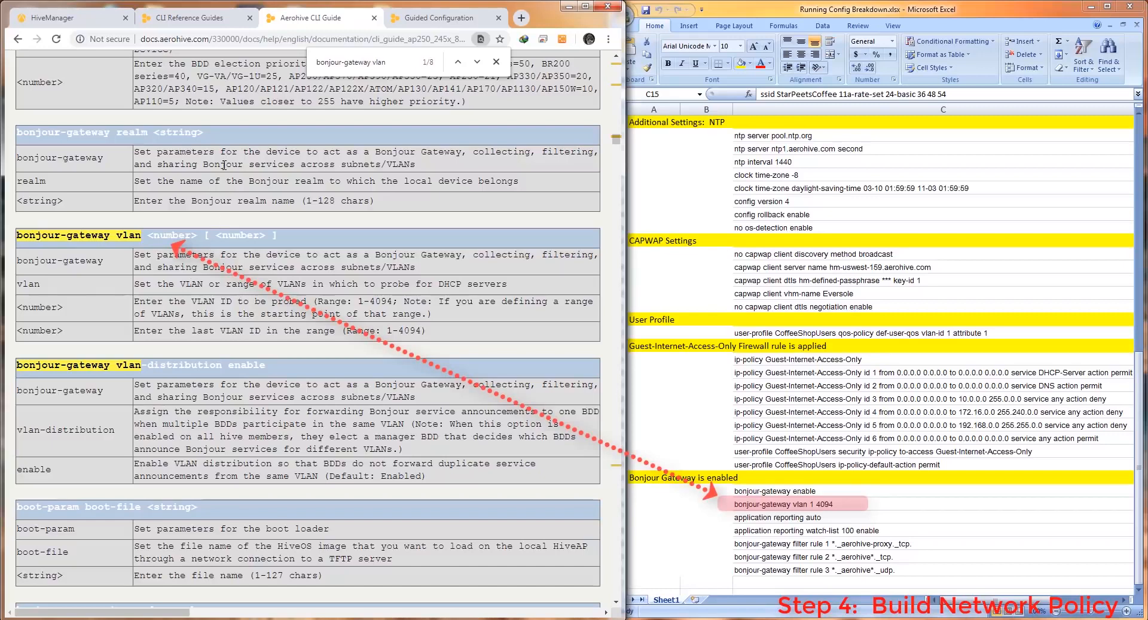
left_click(497, 62)
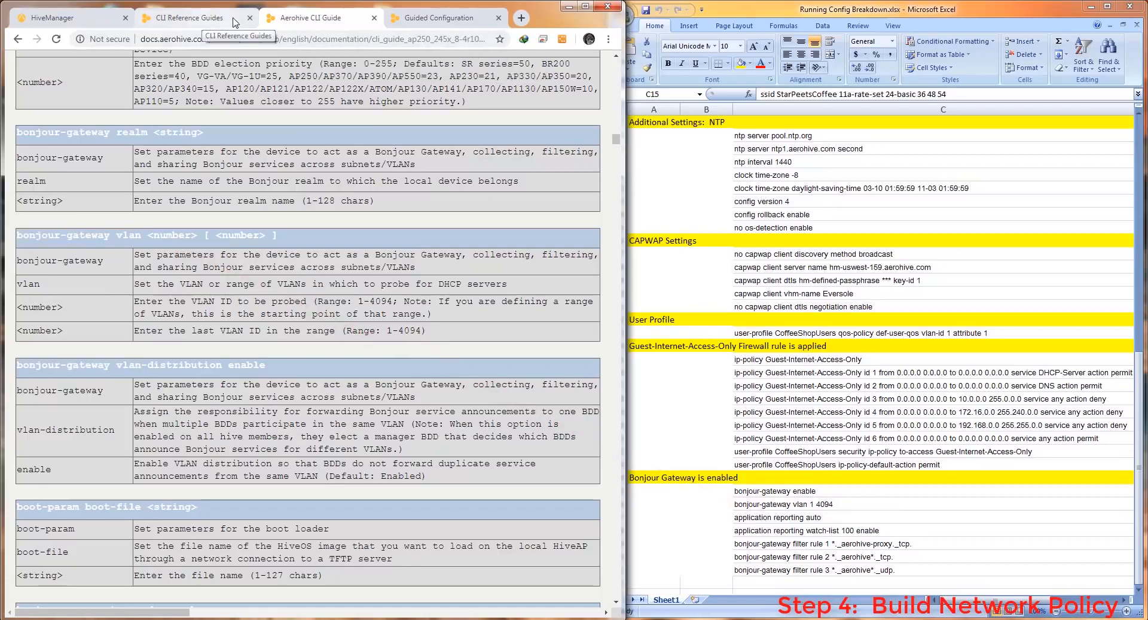
left_click(430, 18)
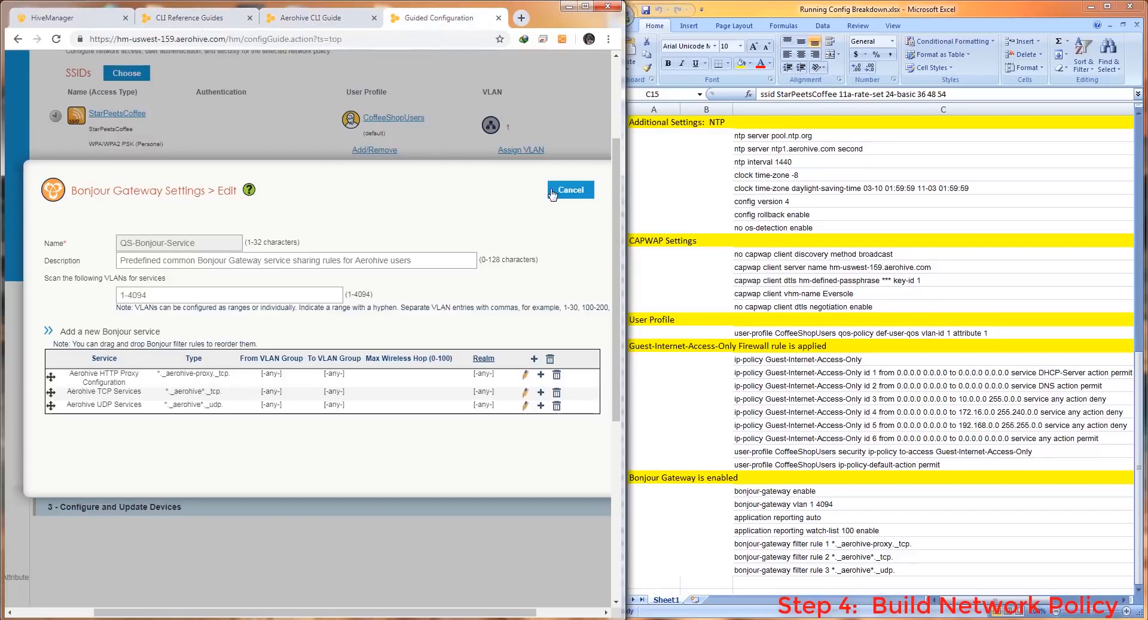
Add a network policy named Work-Policy with Switches and Routing excluded, leaving it wireless-only
left_click(571, 190)
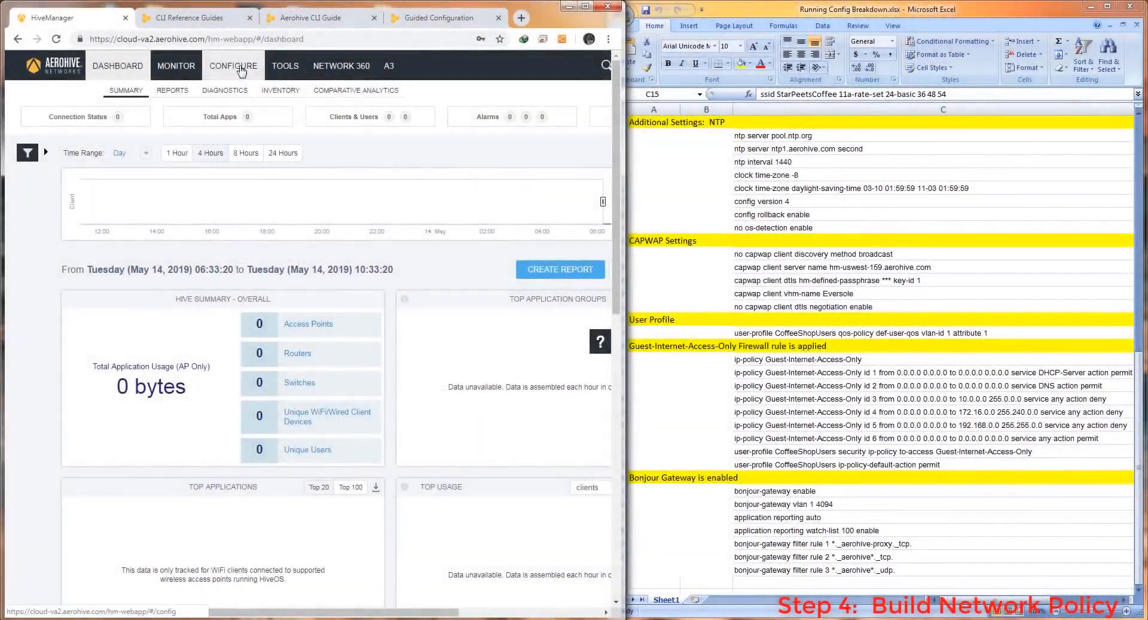
left_click(250, 70)
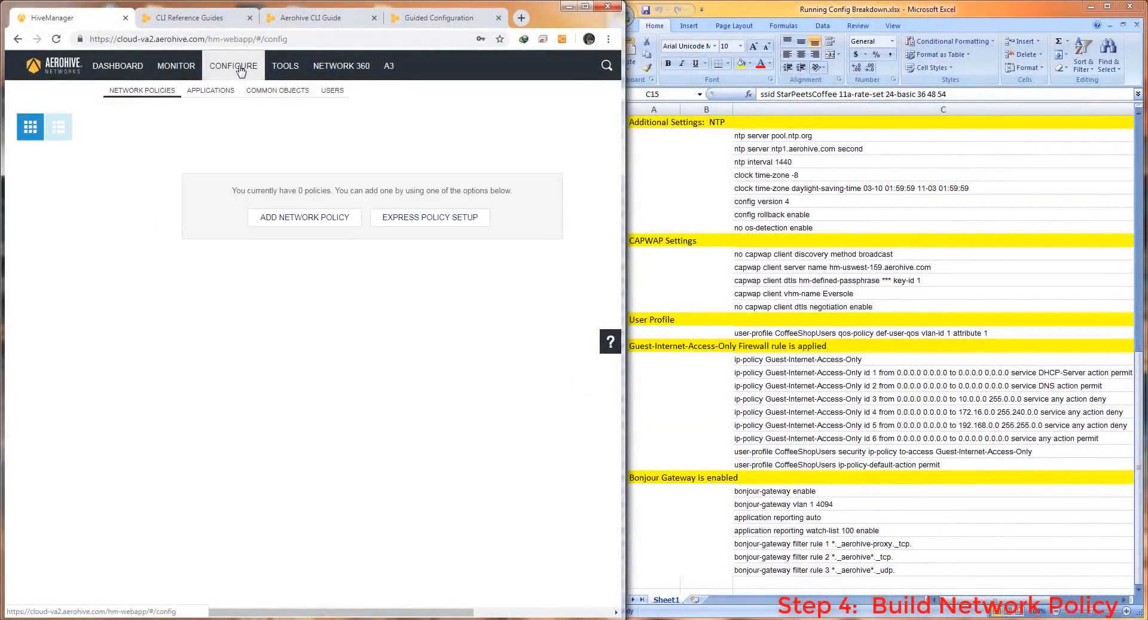
left_click(312, 223)
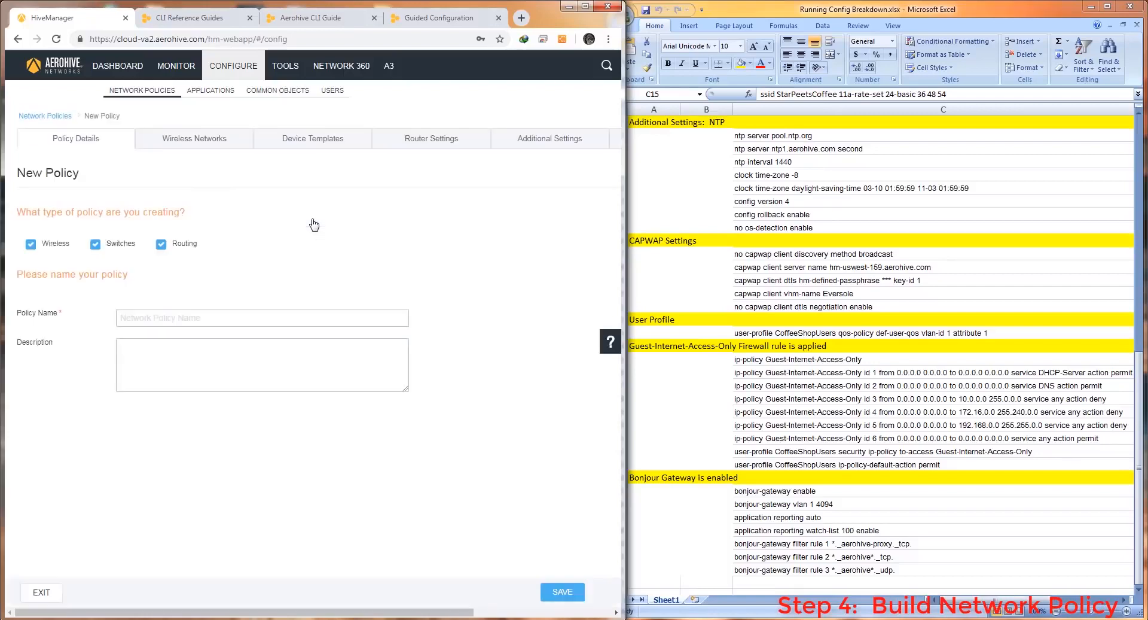
left_click(161, 245)
left_click(96, 247)
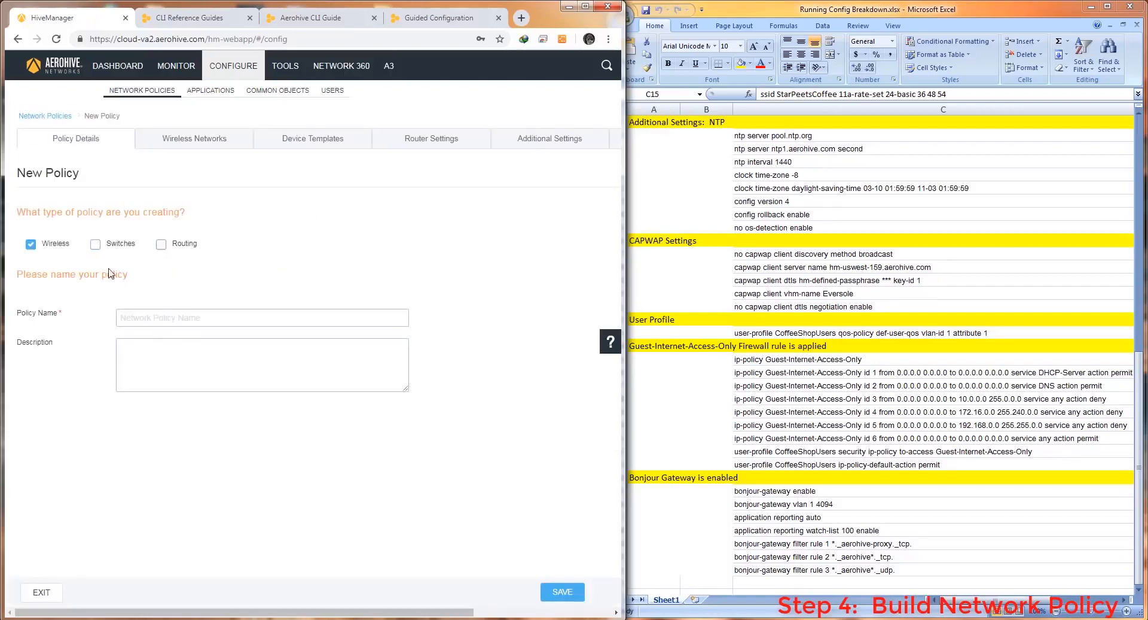
left_click(168, 317)
type("Work-Policy")
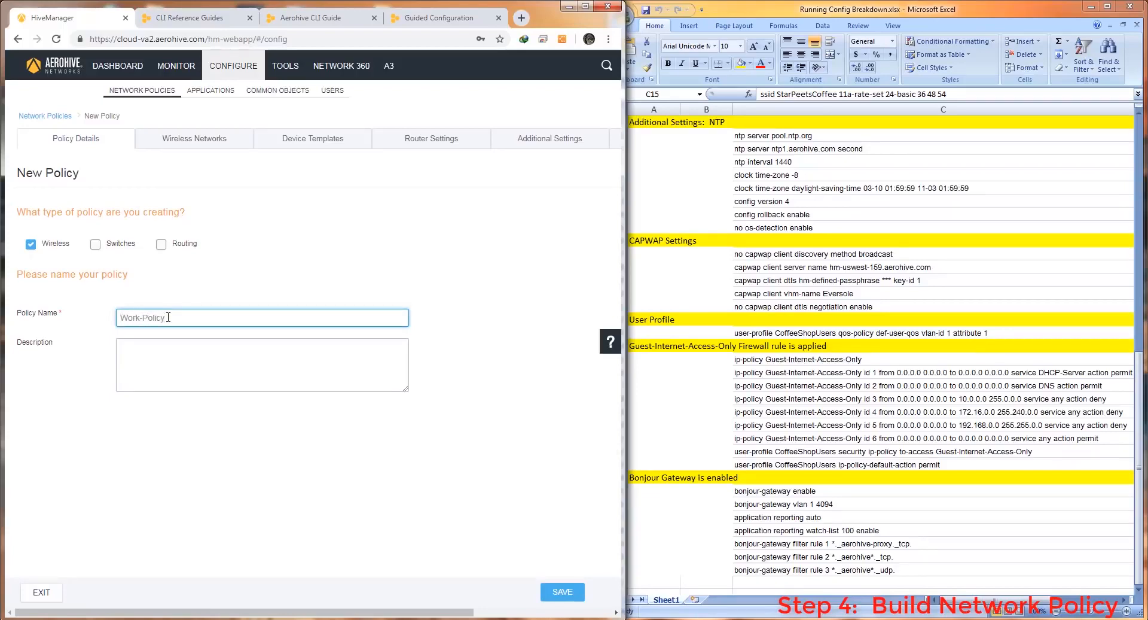
left_click(565, 594)
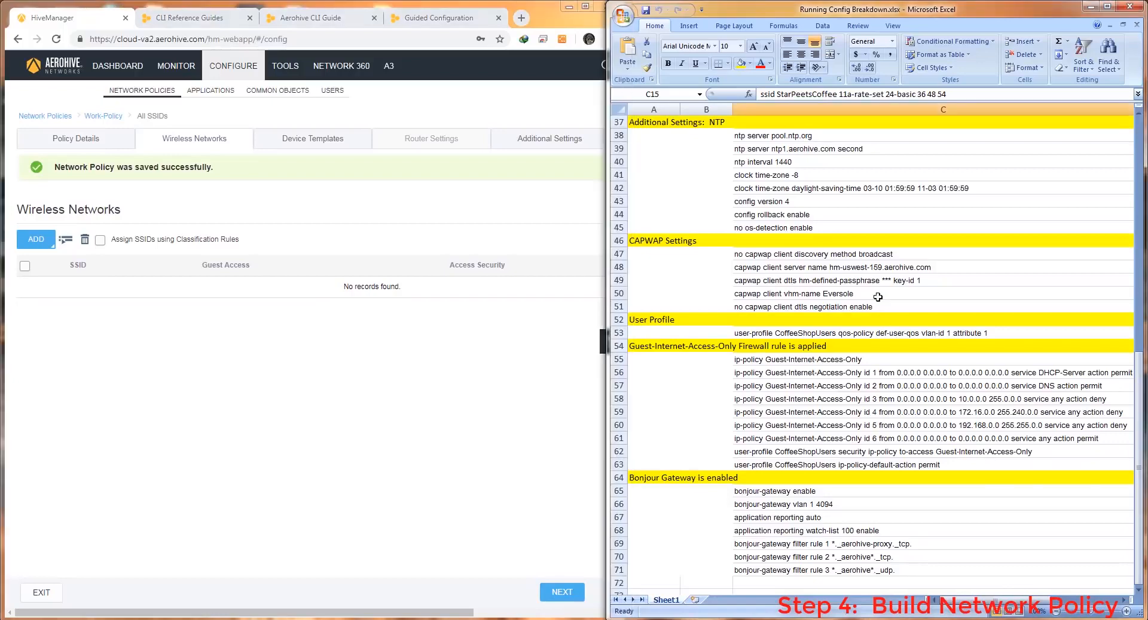
Add a standard wireless network with SSID StarPeetsCoffee, auto-filling its broadcast name
scroll(879, 305, "up", 11)
scroll(877, 298, "up", 1)
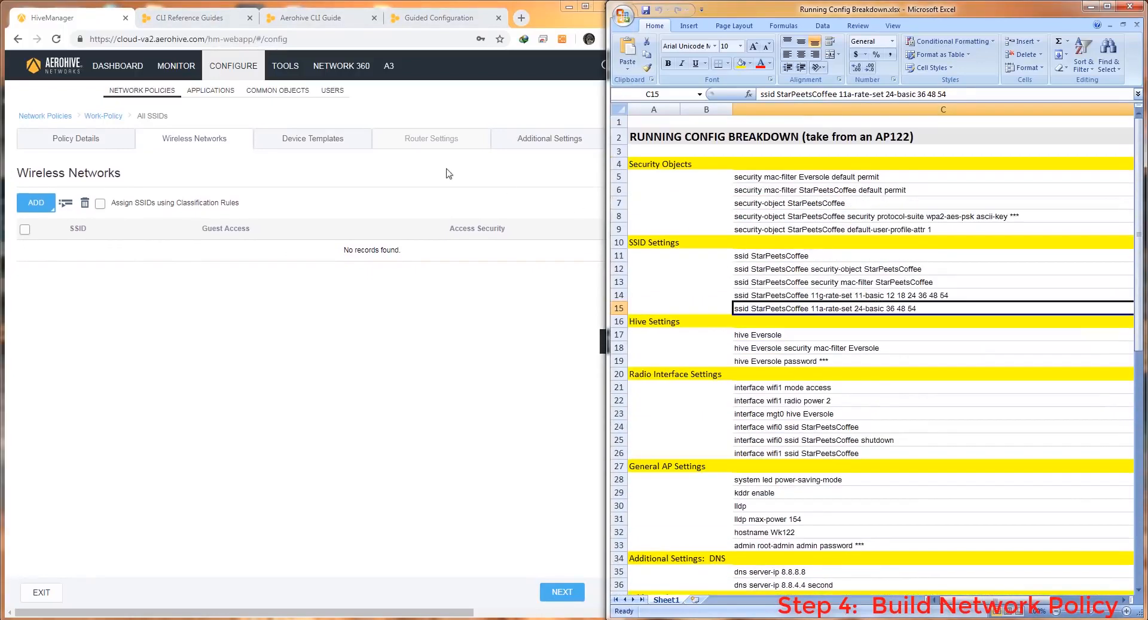
left_click(36, 204)
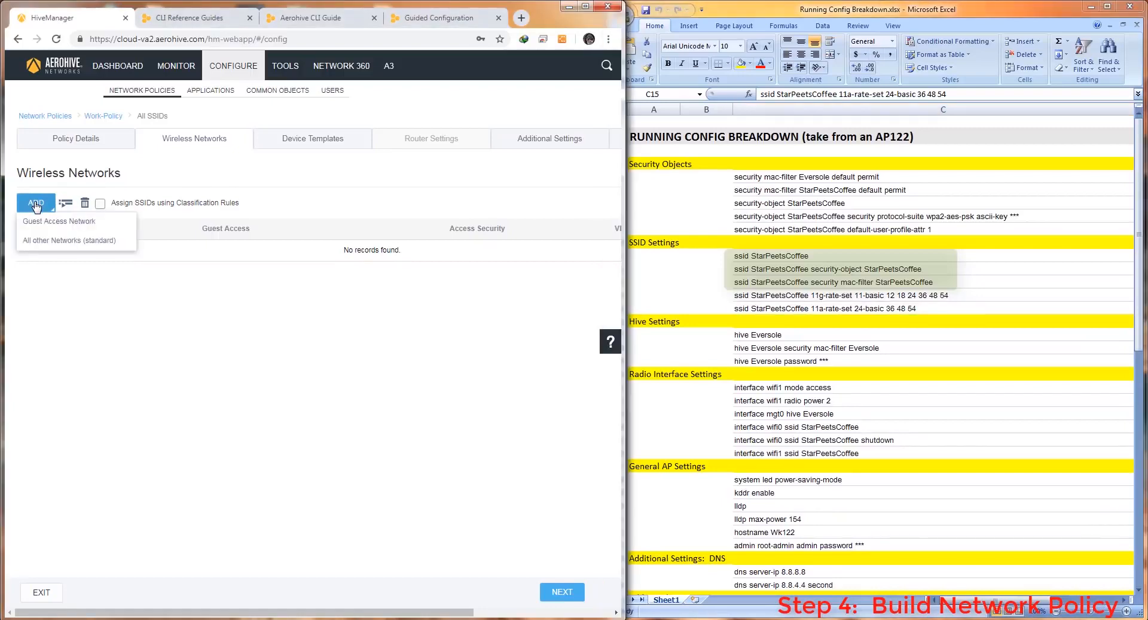
left_click(39, 242)
left_click(332, 206)
type("StarP")
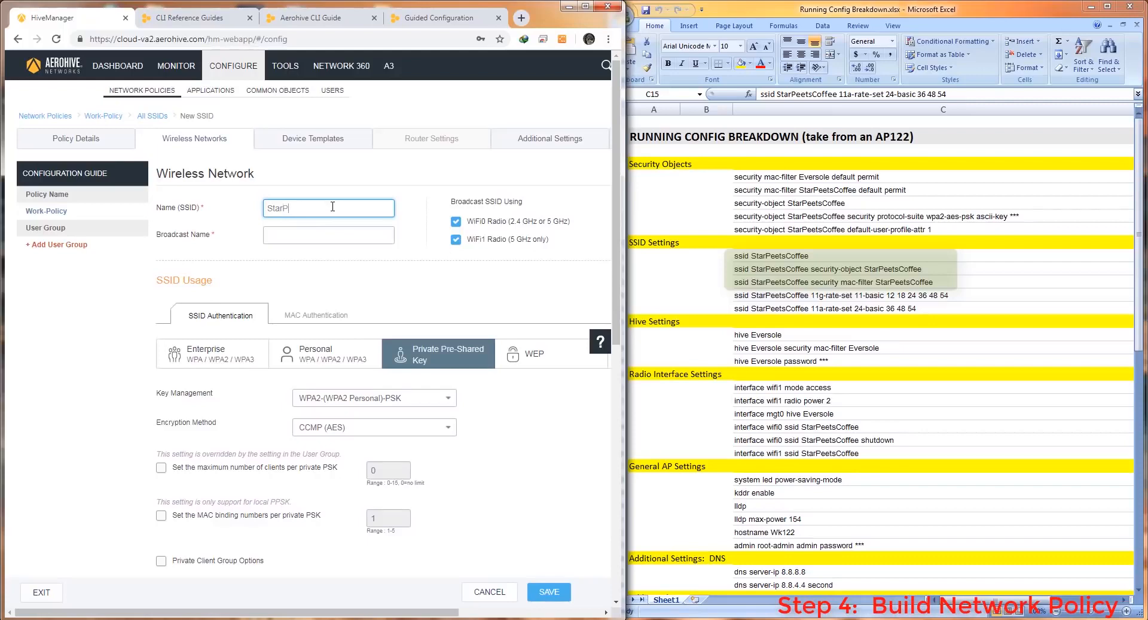
type("eetsCoffee")
key("Tab")
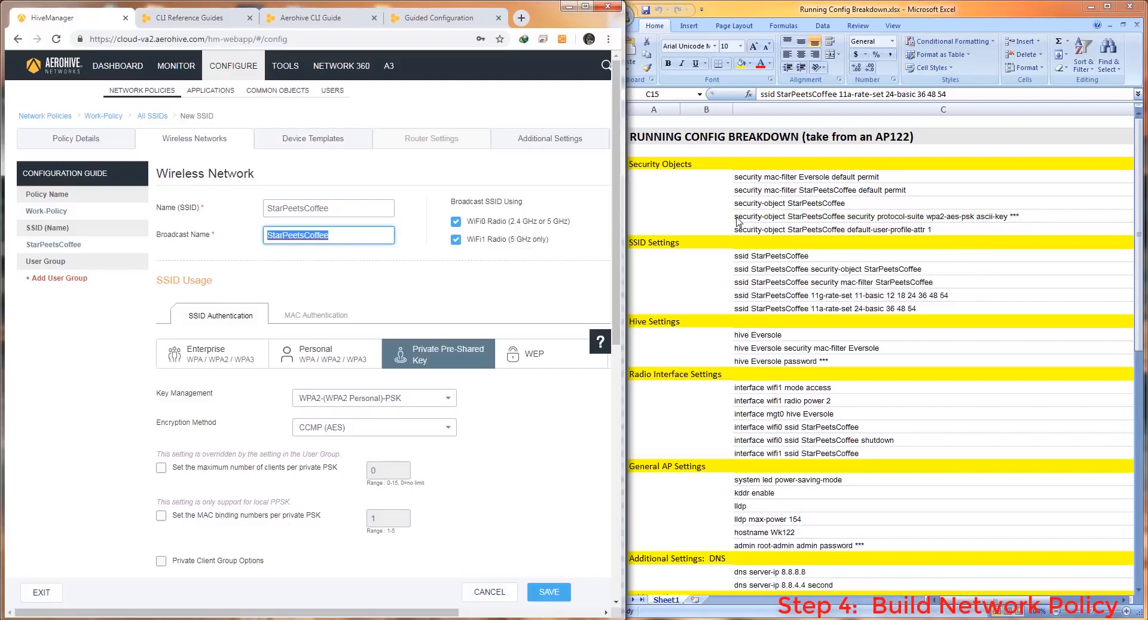
Switch its security to WPA2 Personal, paste in the pre-shared key, and widen the browser
left_click(317, 355)
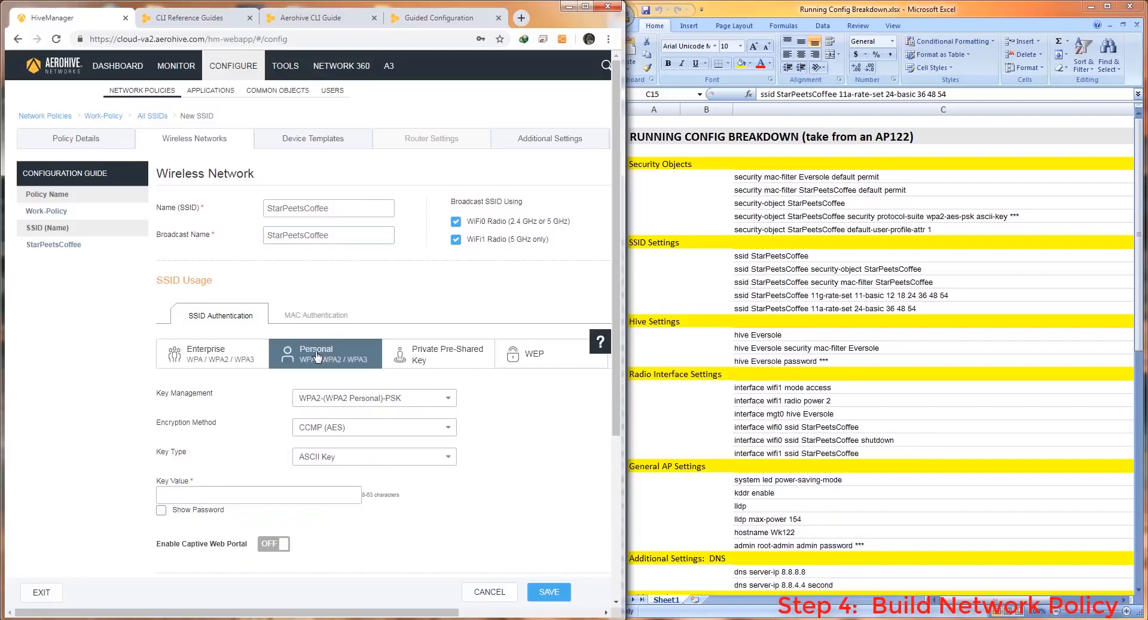
right_click(189, 495)
left_click(240, 391)
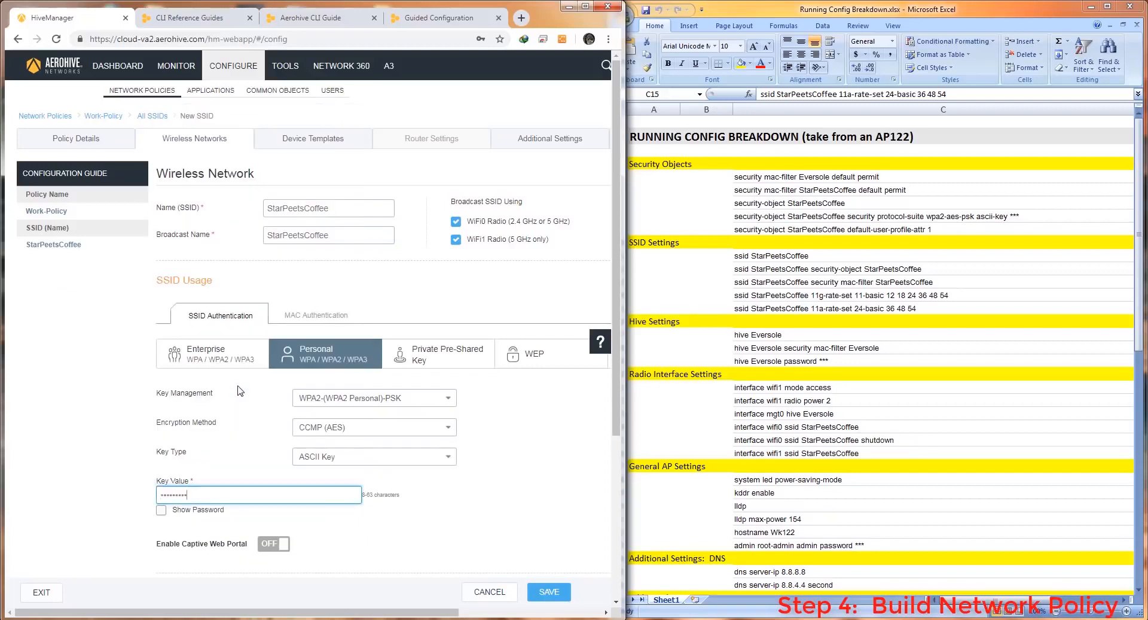
left_click(161, 510)
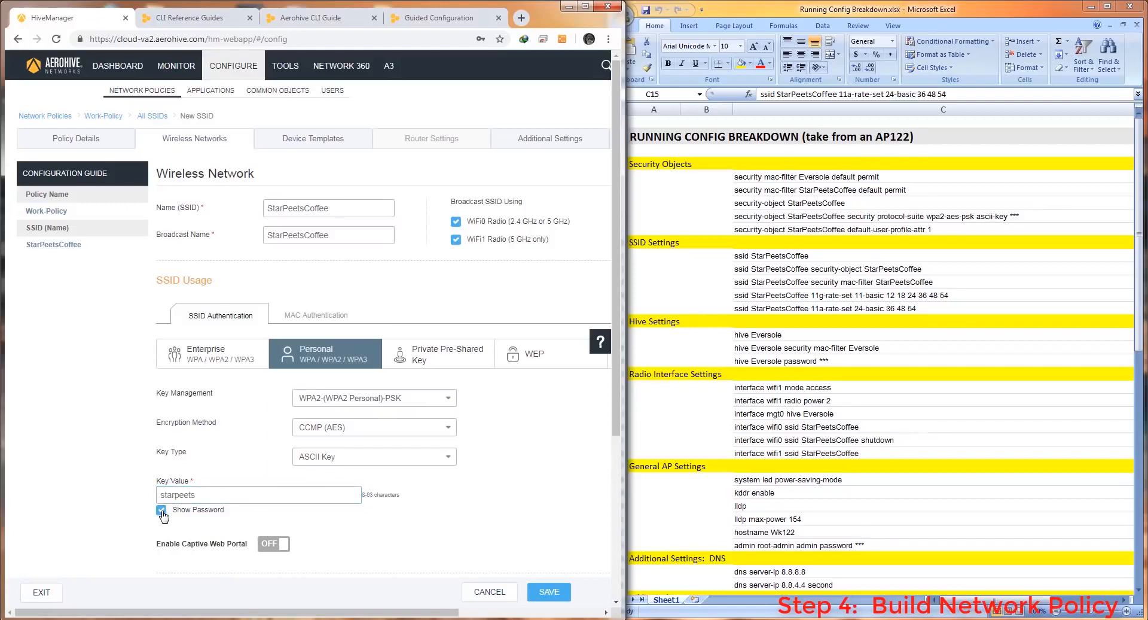
left_click(161, 511)
left_click_drag(1139, 212, 1141, 448)
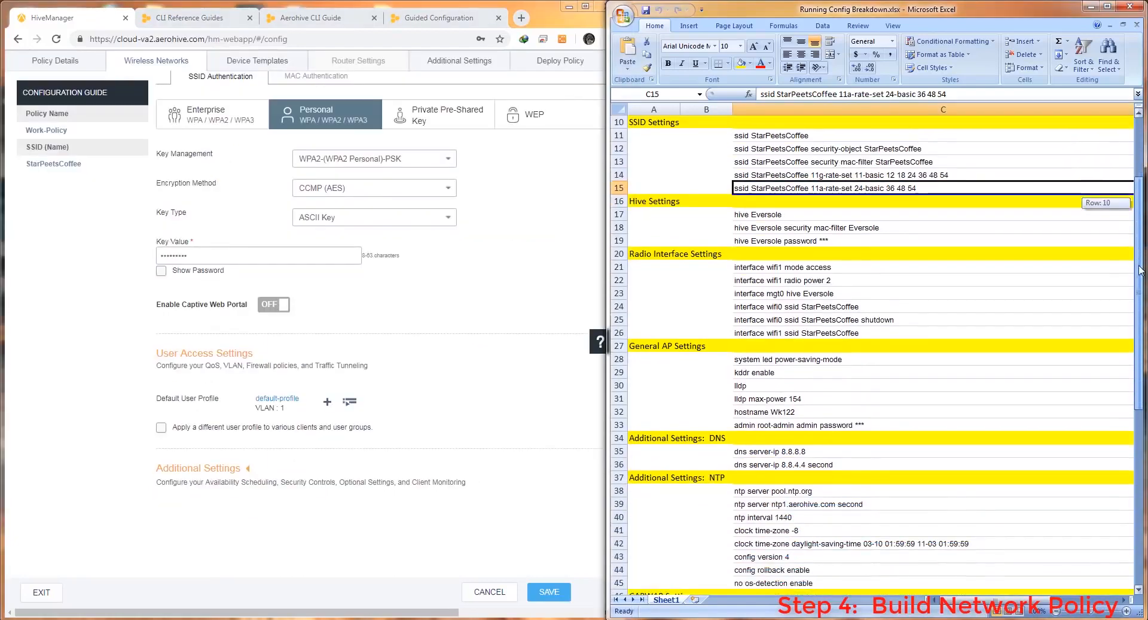
left_click(596, 97)
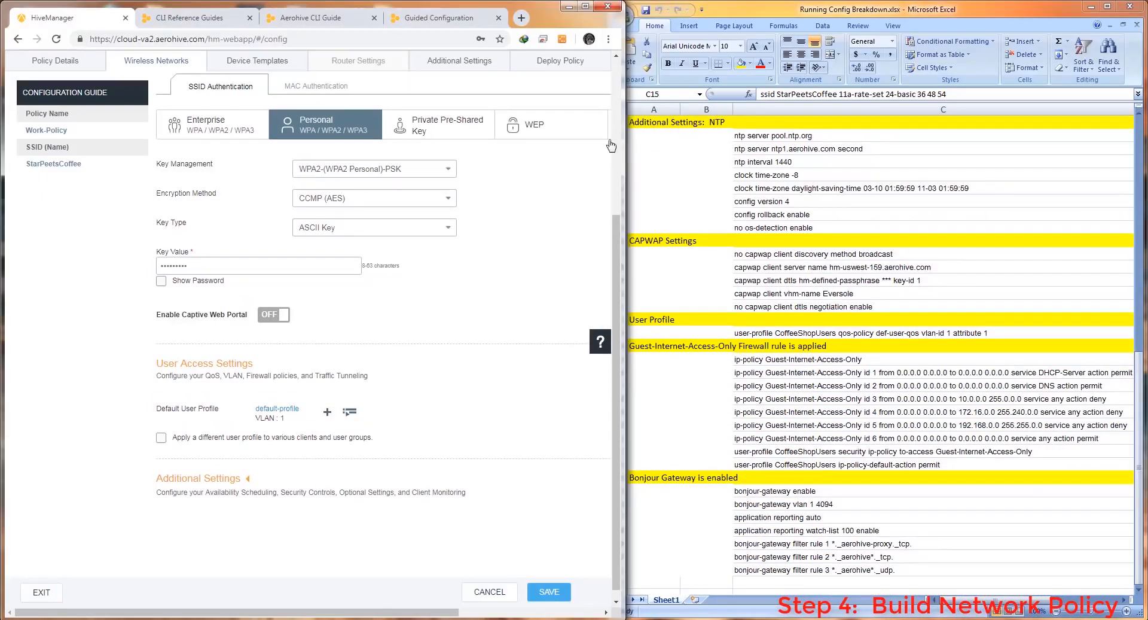
left_click_drag(623, 153, 1095, 165)
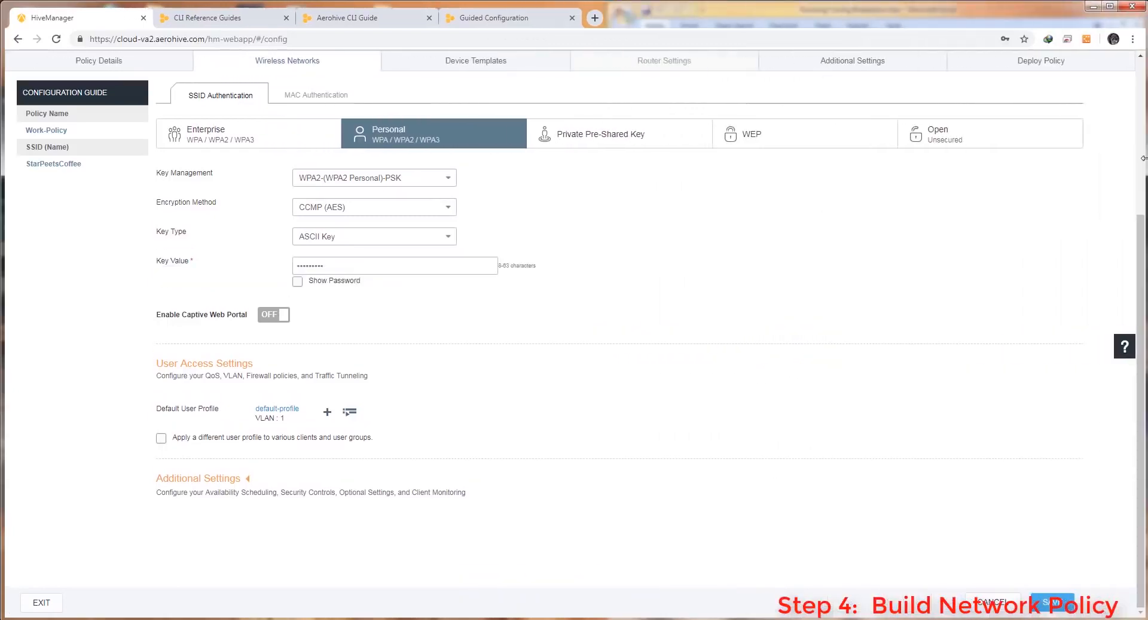
Start a new user profile with firewall rules set to the Guest-Internet-Access-Only policy
left_click(325, 413)
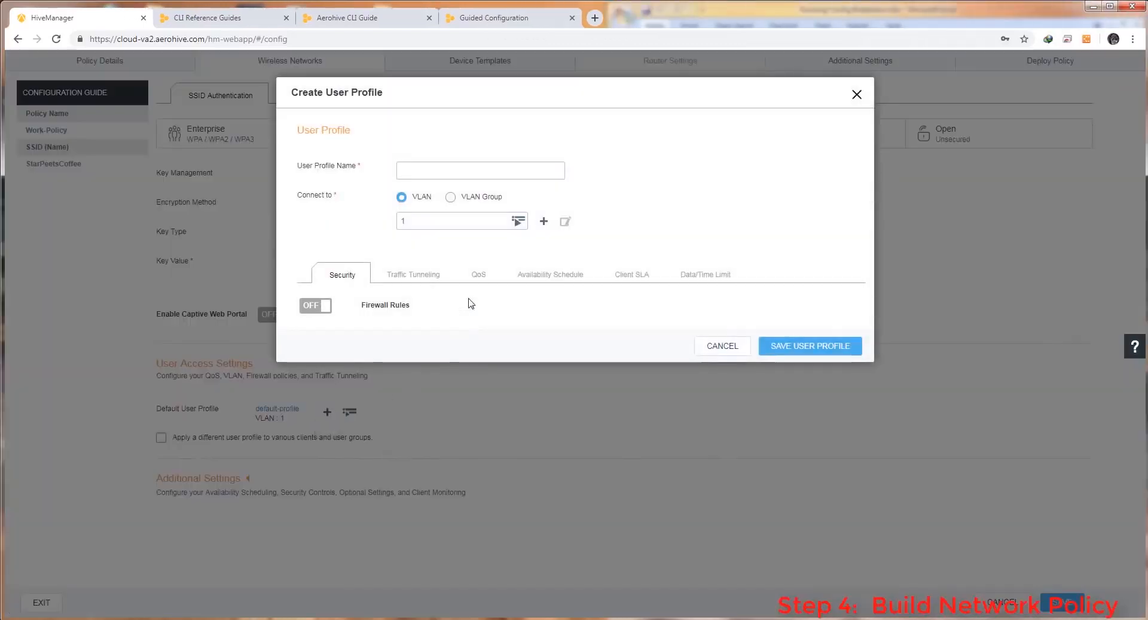
left_click(312, 307)
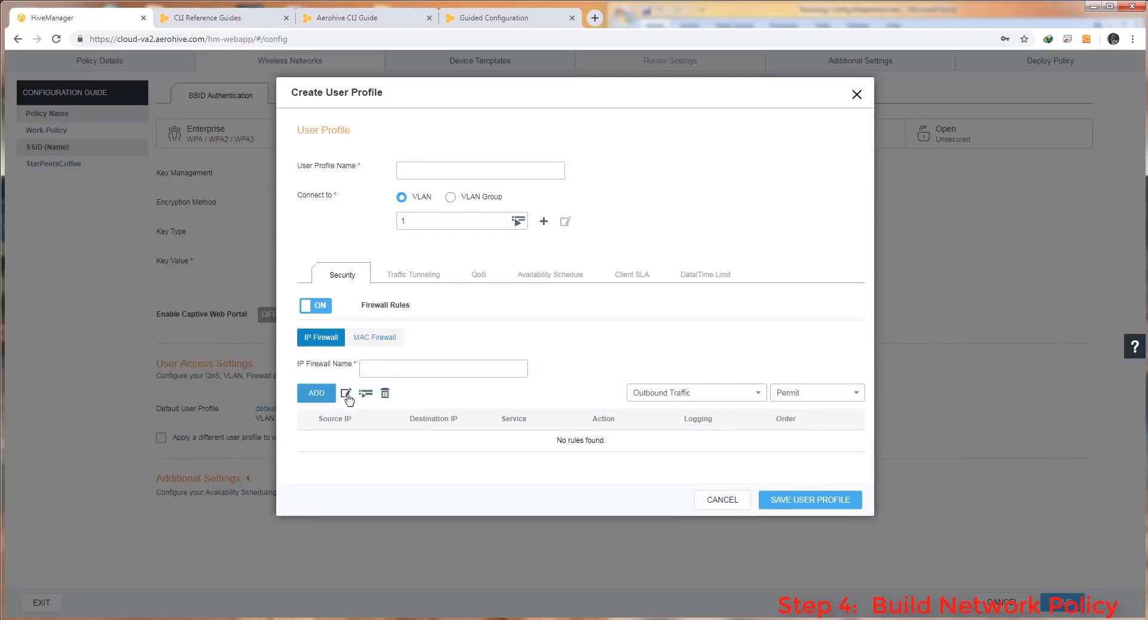
left_click(365, 392)
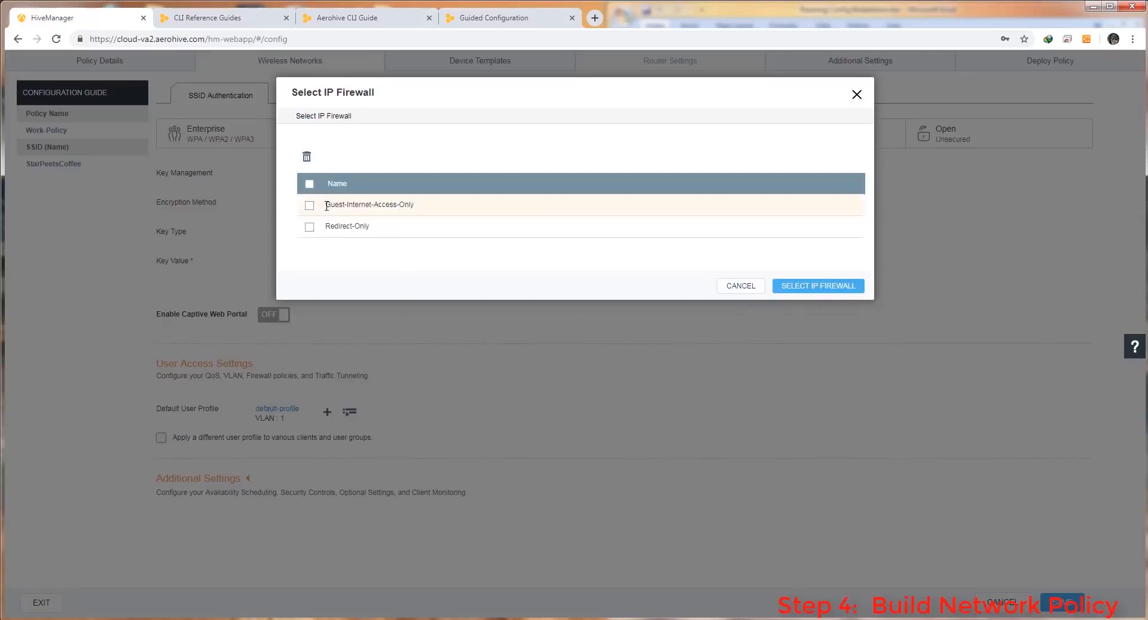
left_click(309, 205)
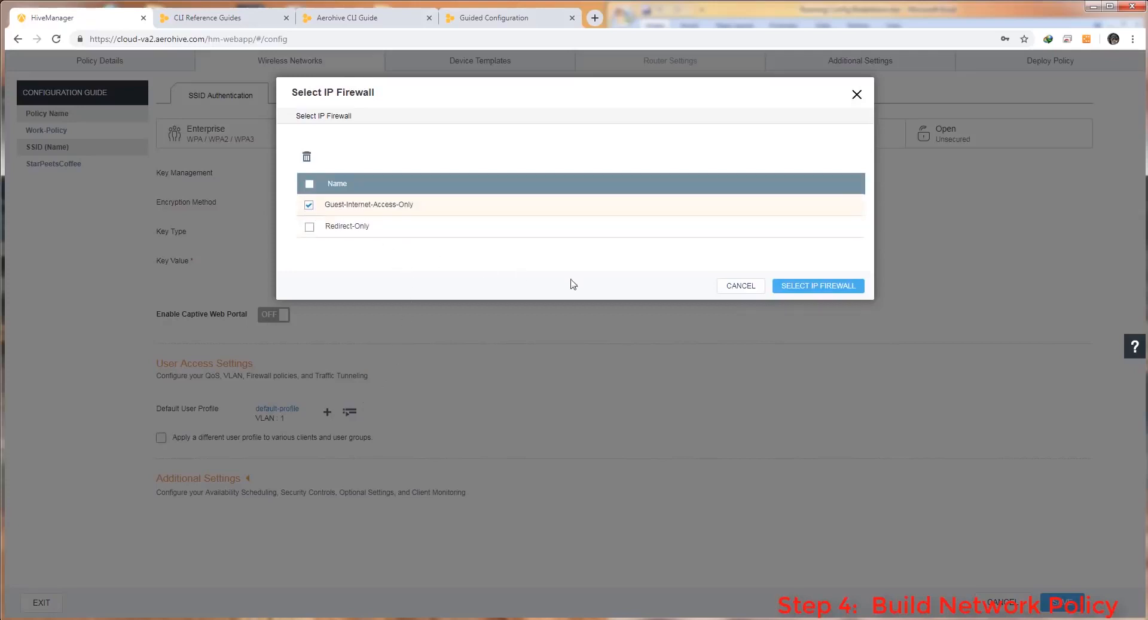
left_click(814, 287)
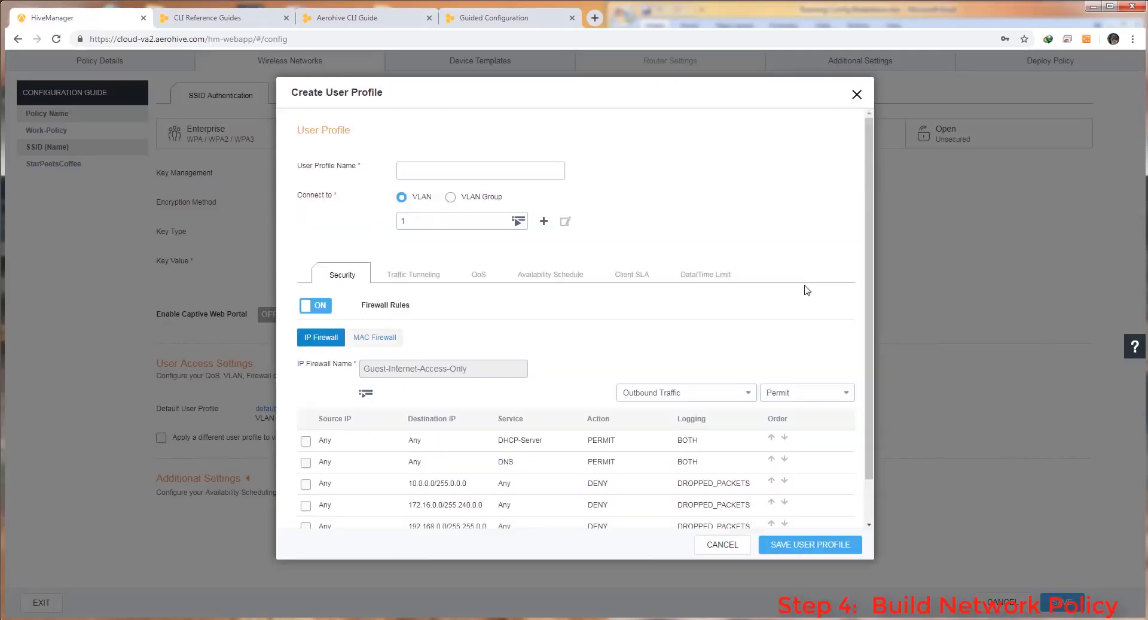
Name the profile CoffeeShopUsers on VLAN 1 and save it
left_click(487, 173)
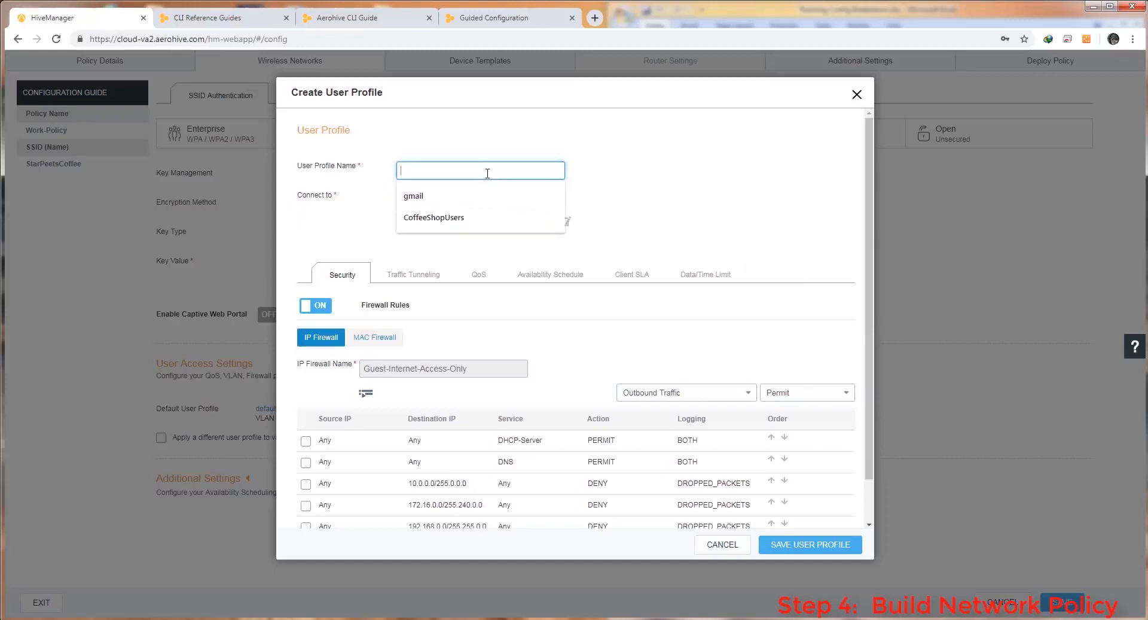
left_click(434, 217)
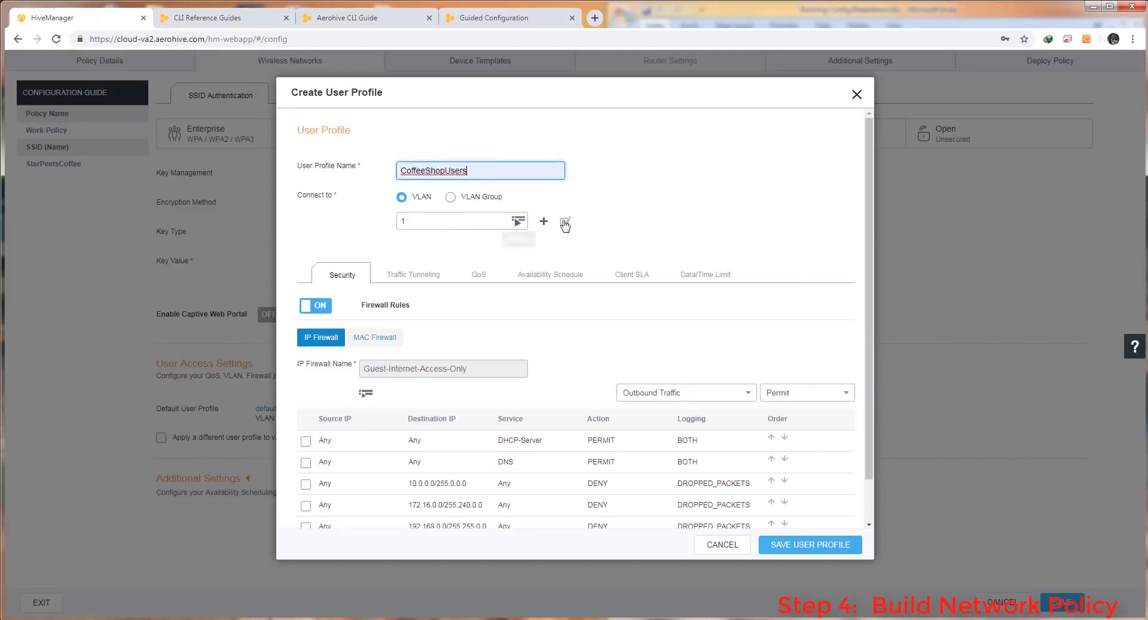
scroll(682, 269, "down", 1)
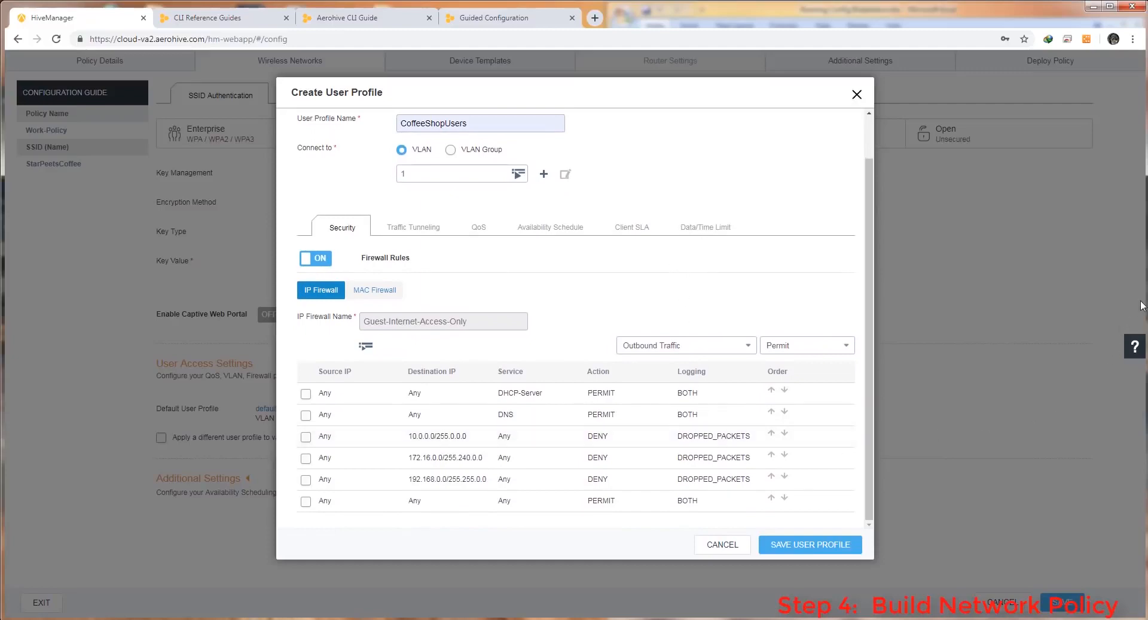
mouse_move(1143, 302)
left_mouse_down()
mouse_move(900, 323)
mouse_move(852, 347)
mouse_move(670, 370)
mouse_move(616, 396)
mouse_move(626, 403)
left_mouse_up()
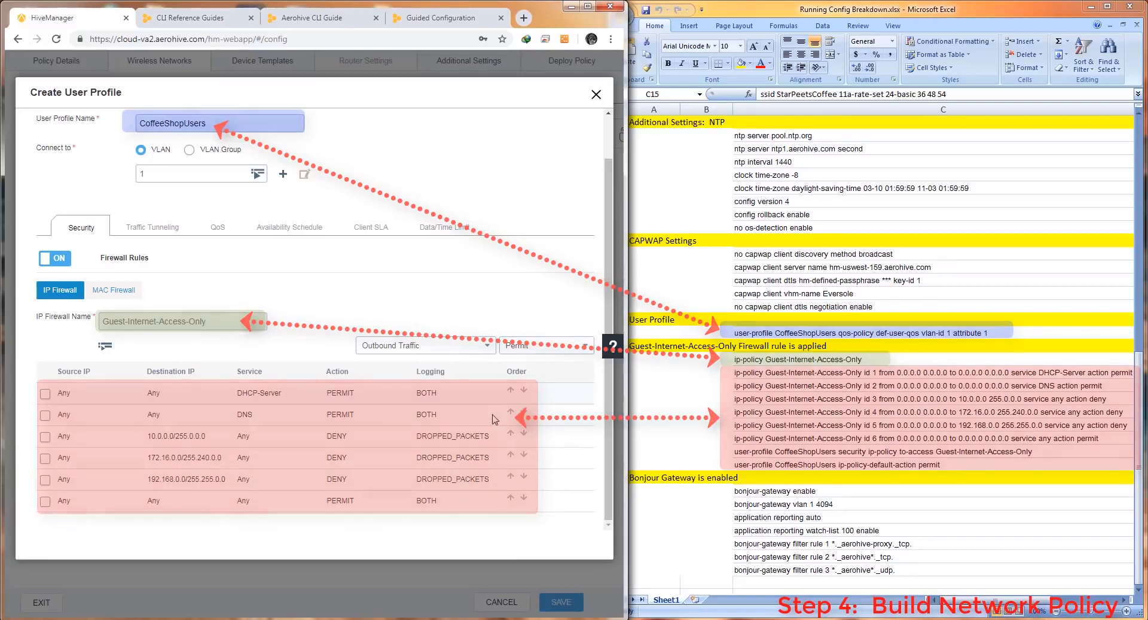
left_click_drag(626, 441, 836, 441)
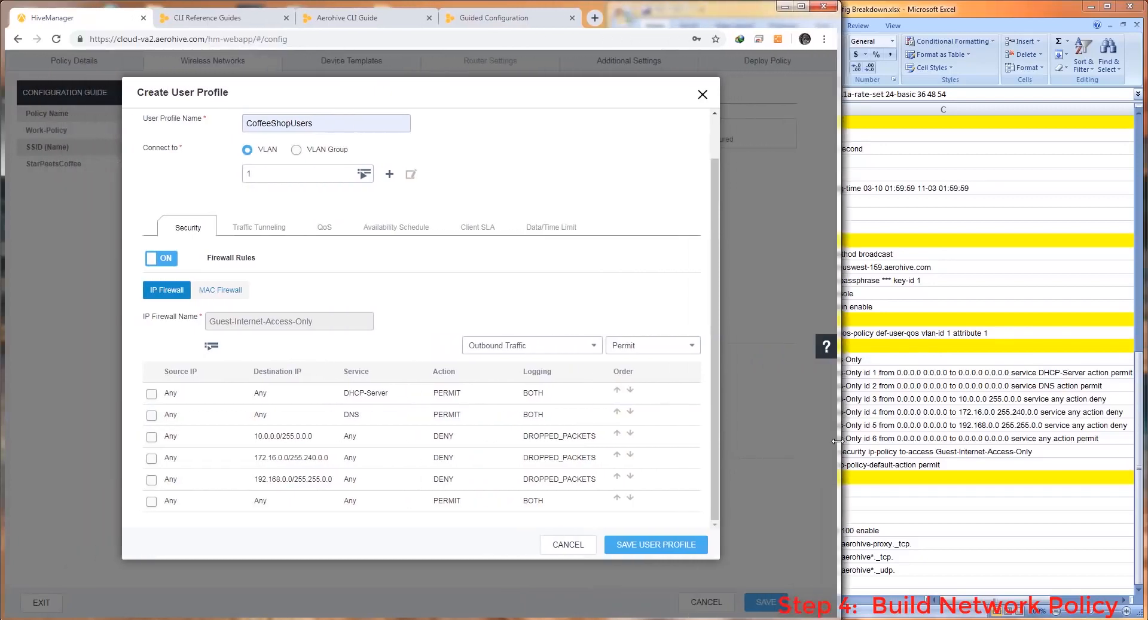
left_click(662, 542)
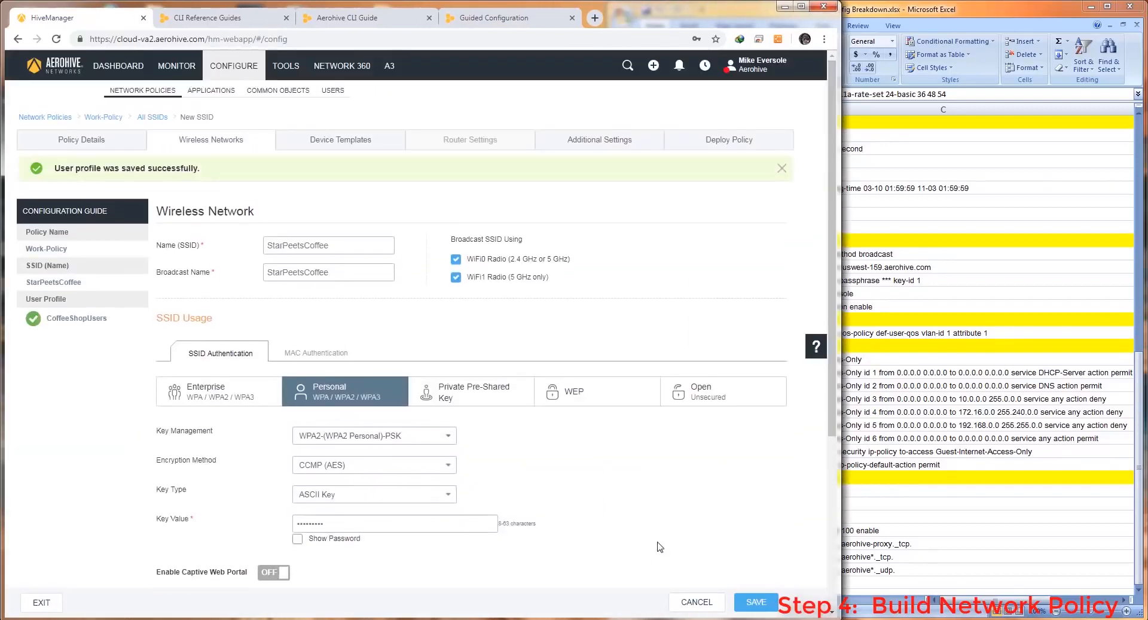
Expand the StarPeetsCoffee SSID's Additional Settings and open its Optional Settings customization
scroll(659, 526, "down", 5)
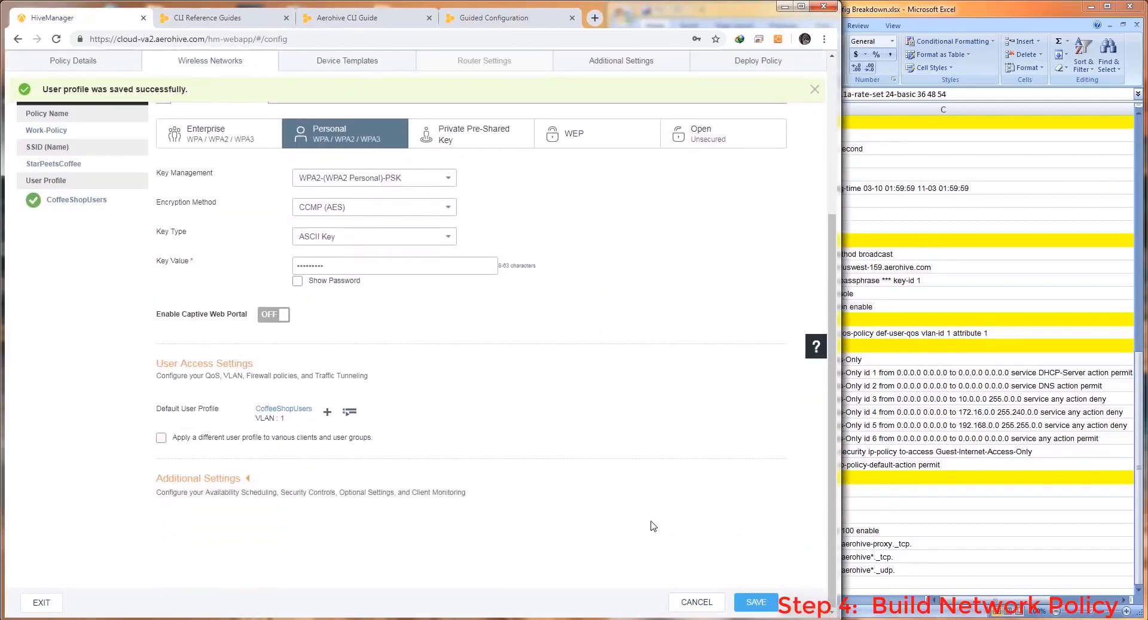
left_click(227, 478)
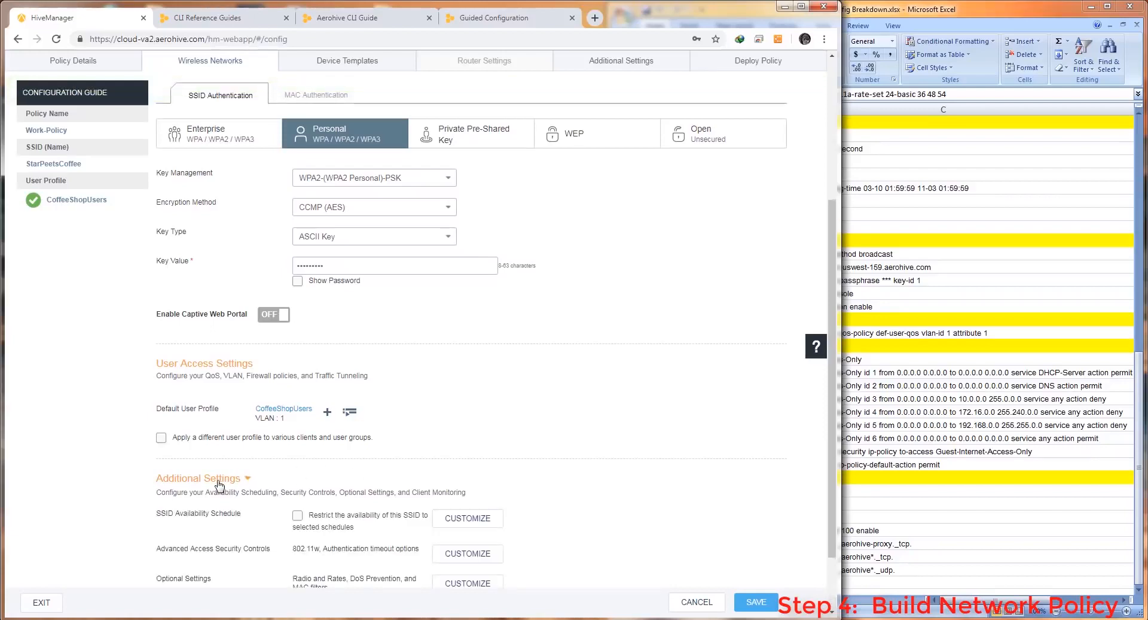
scroll(581, 479, "down", 2)
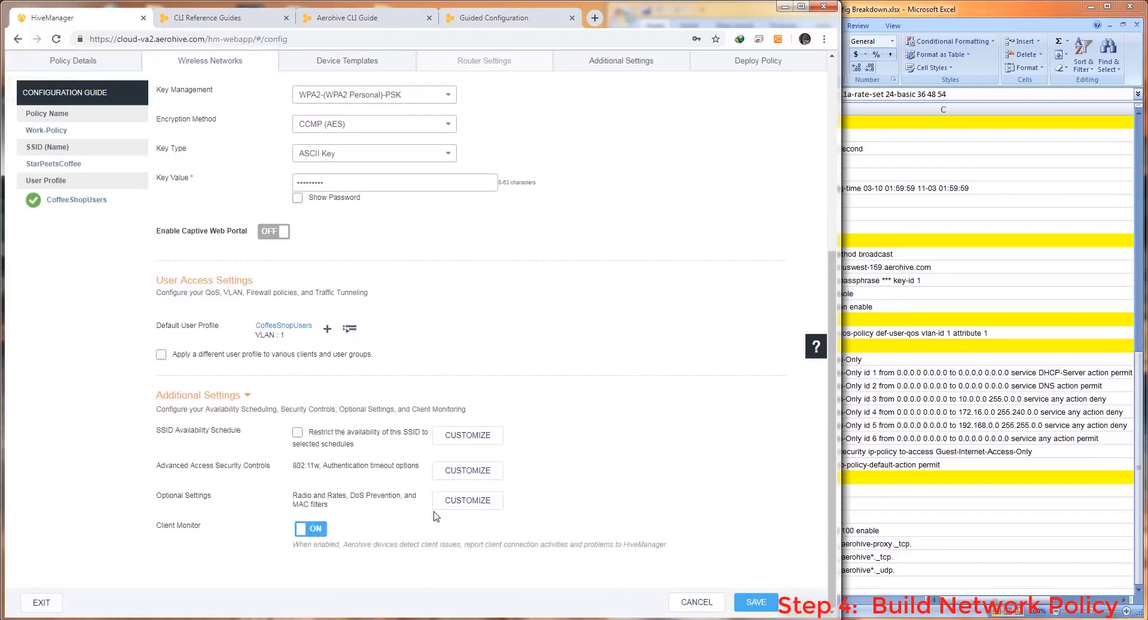
left_click(464, 504)
left_click_drag(840, 150, 592, 203)
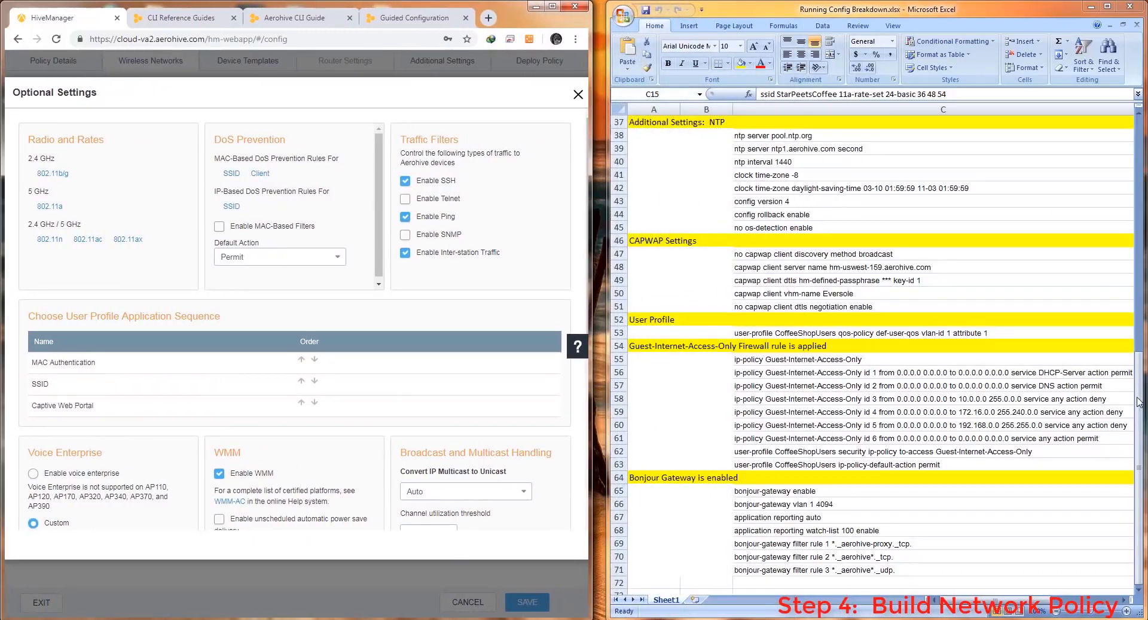
Set the 802.11b/g 6 Mbps and 9 Mbps rates to N/A and save the rate setting
left_click_drag(1139, 401, 1142, 143)
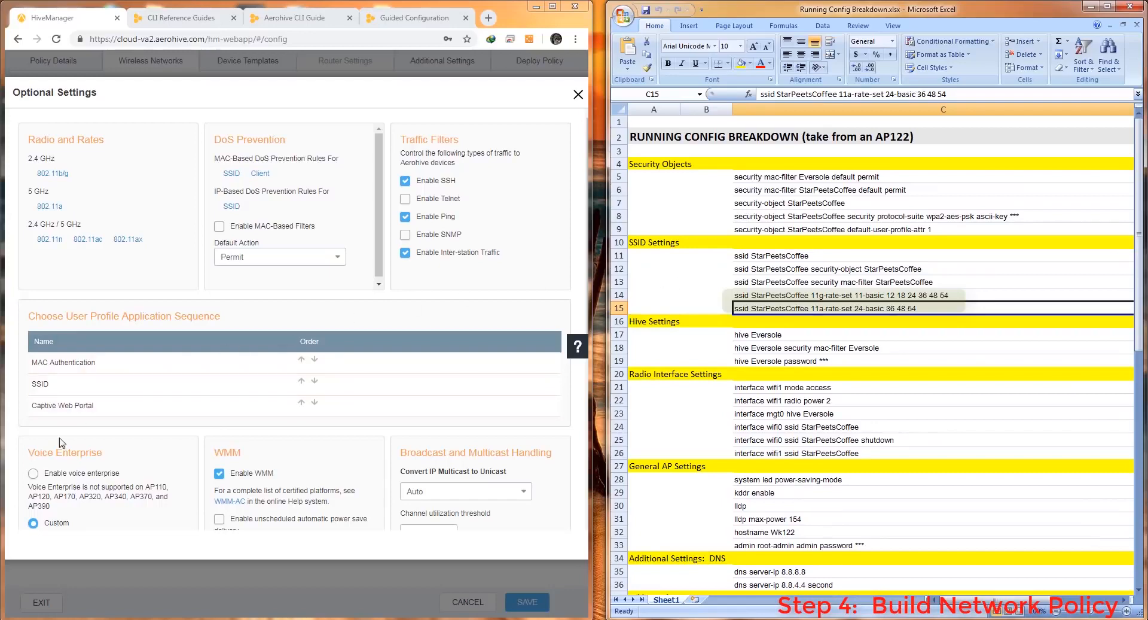
left_click(45, 175)
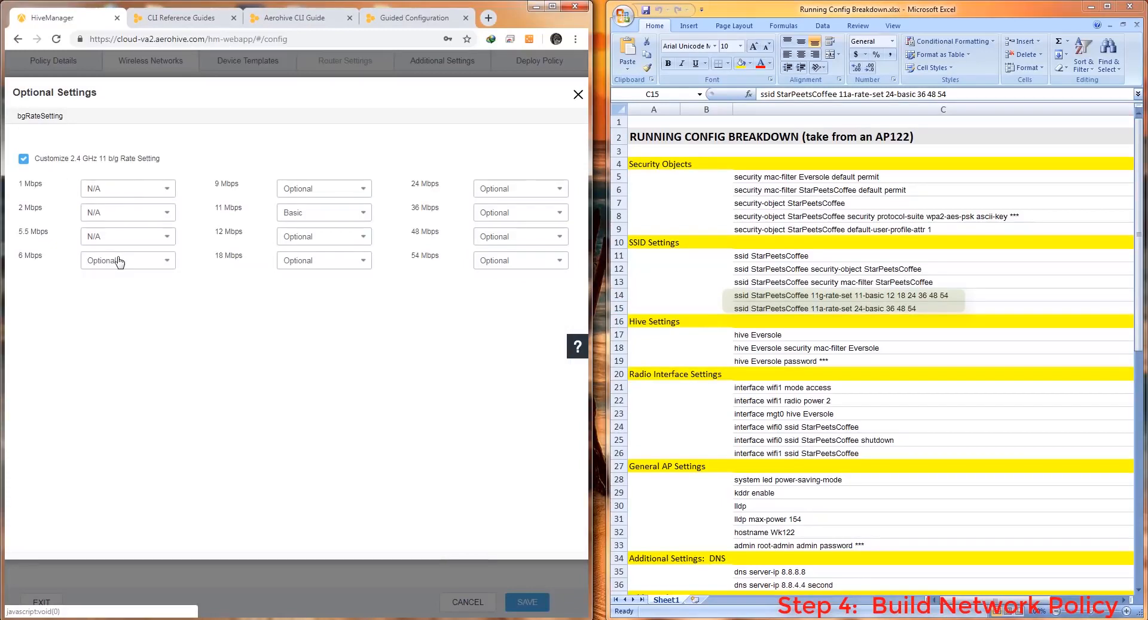
left_click(119, 261)
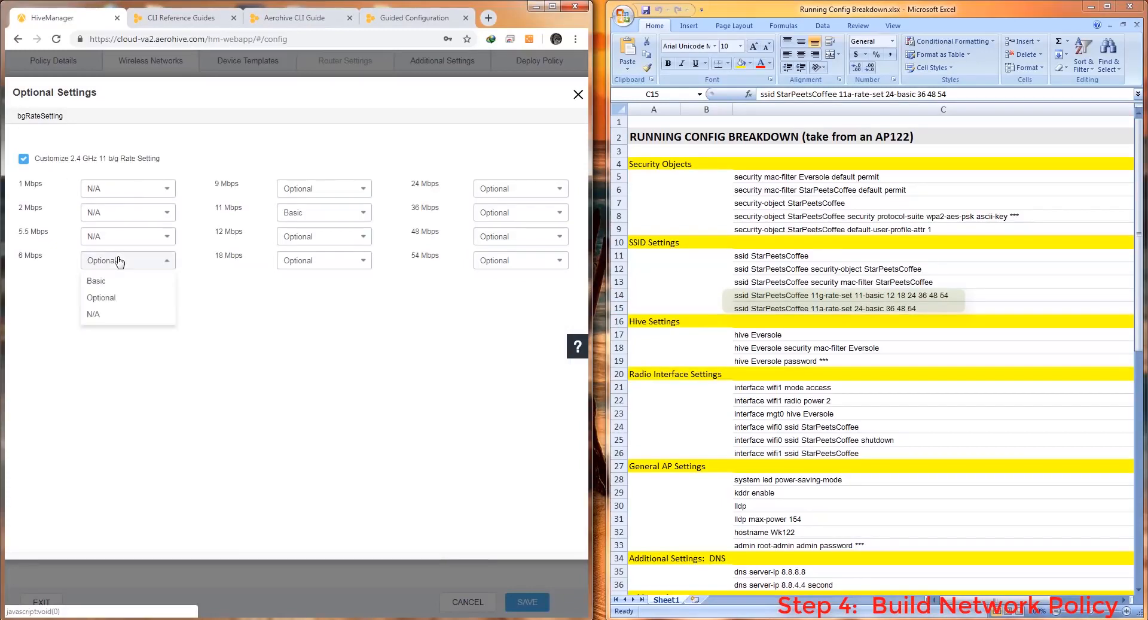
left_click(98, 315)
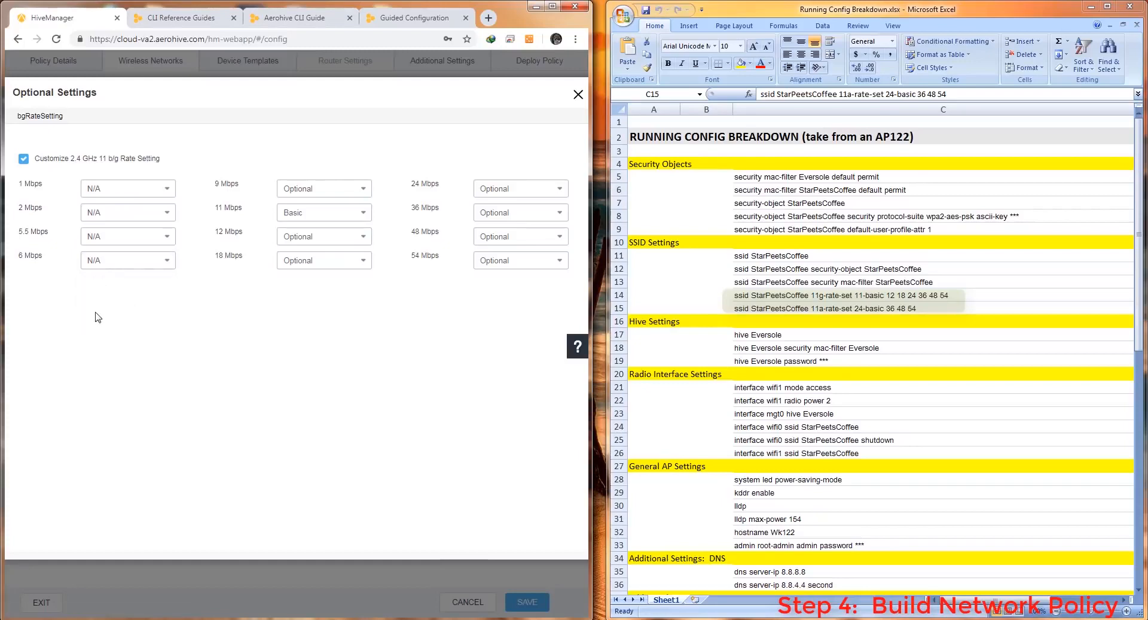
left_click(318, 184)
left_click(284, 249)
left_click_drag(590, 405, 621, 409)
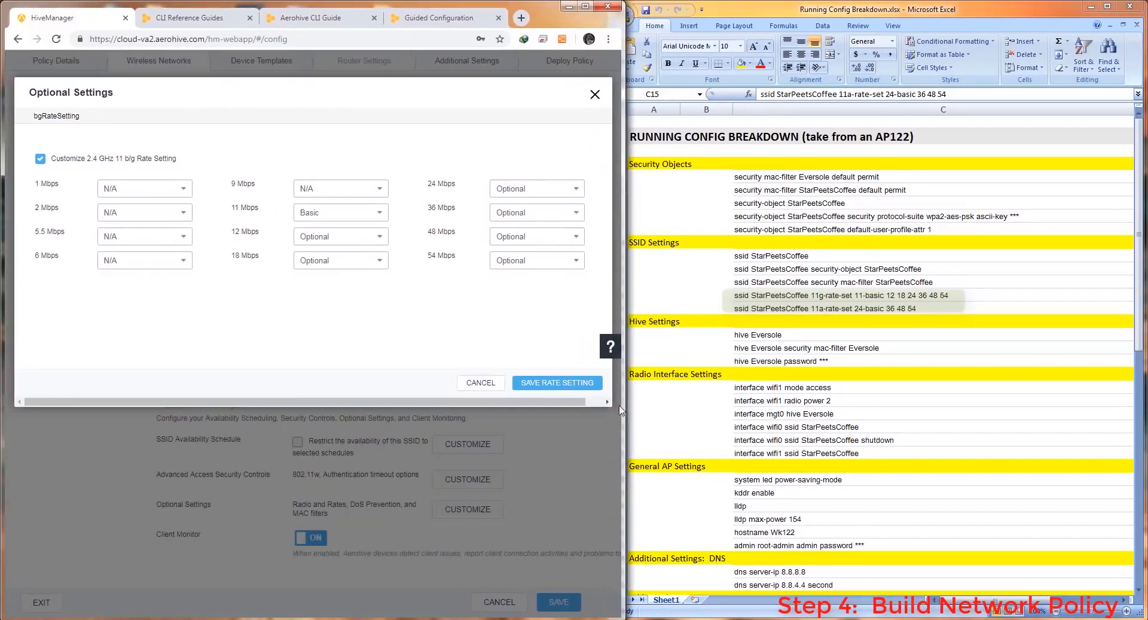
left_click(565, 384)
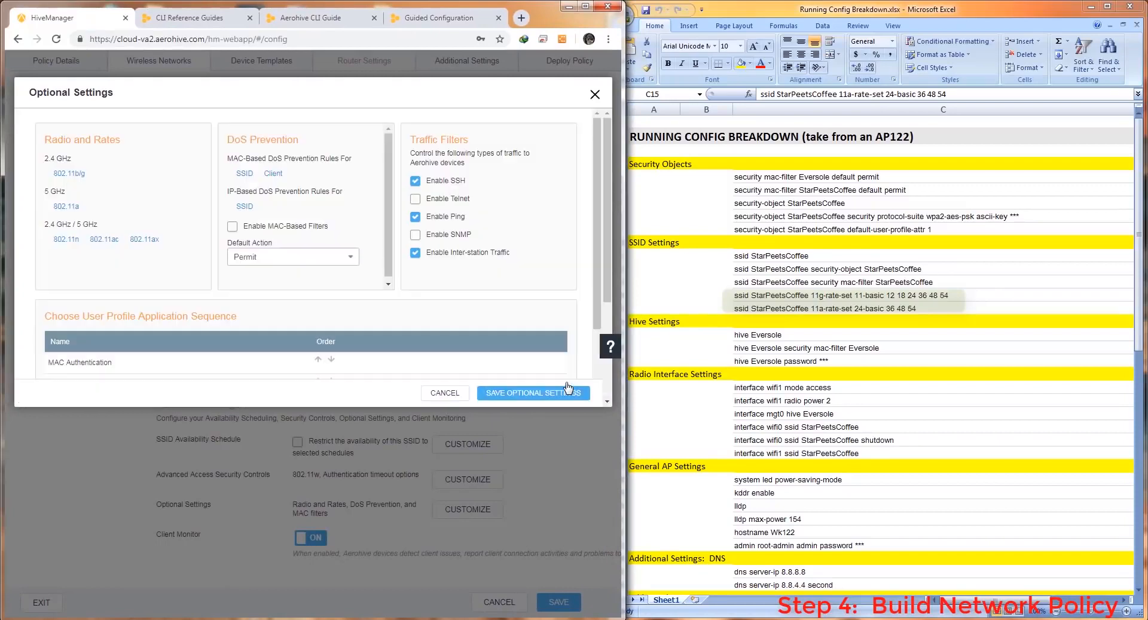
Set the 802.11a 6, 9, 12 and 18 Mbps rates to N/A
left_click(64, 211)
left_click(140, 190)
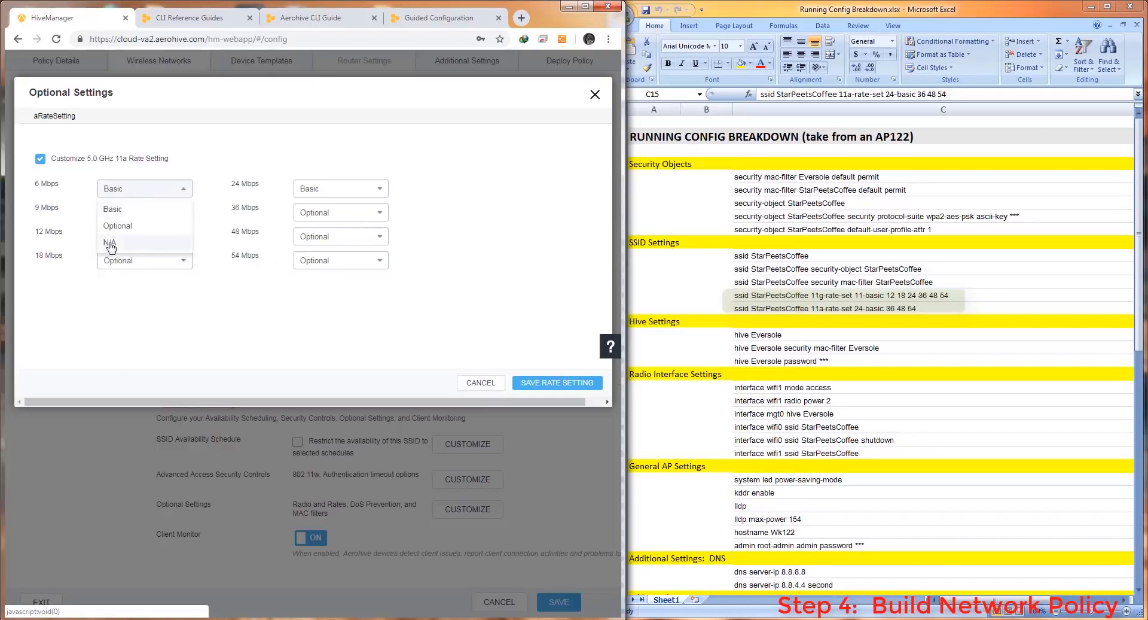
left_click(110, 246)
left_click(125, 217)
left_click(124, 266)
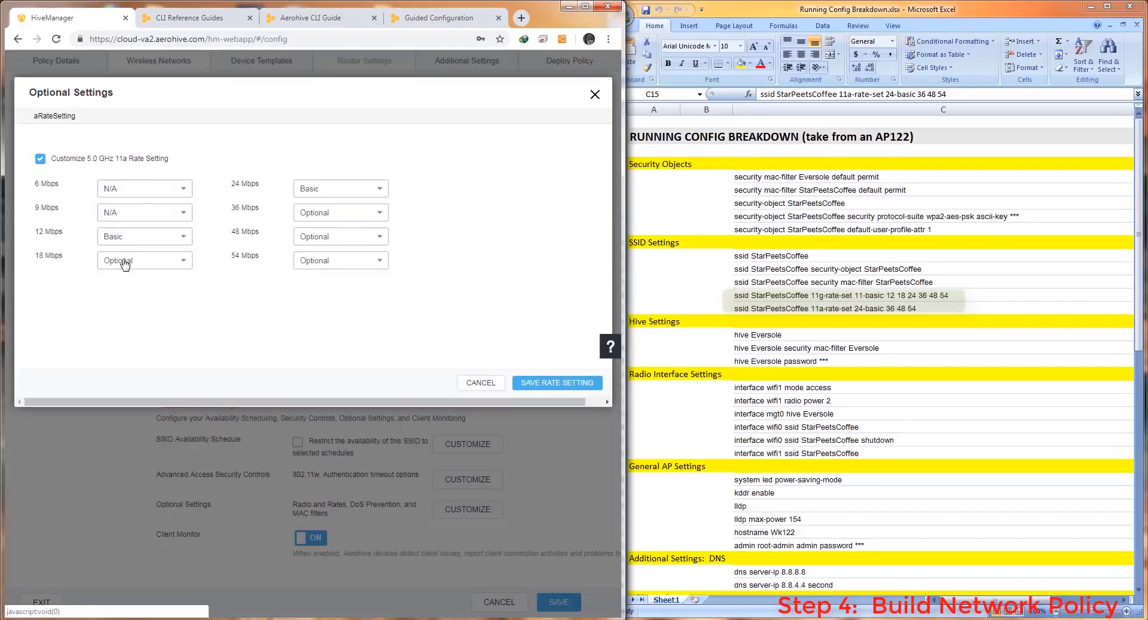
left_click(134, 236)
left_click(117, 291)
left_click(143, 264)
left_click(114, 314)
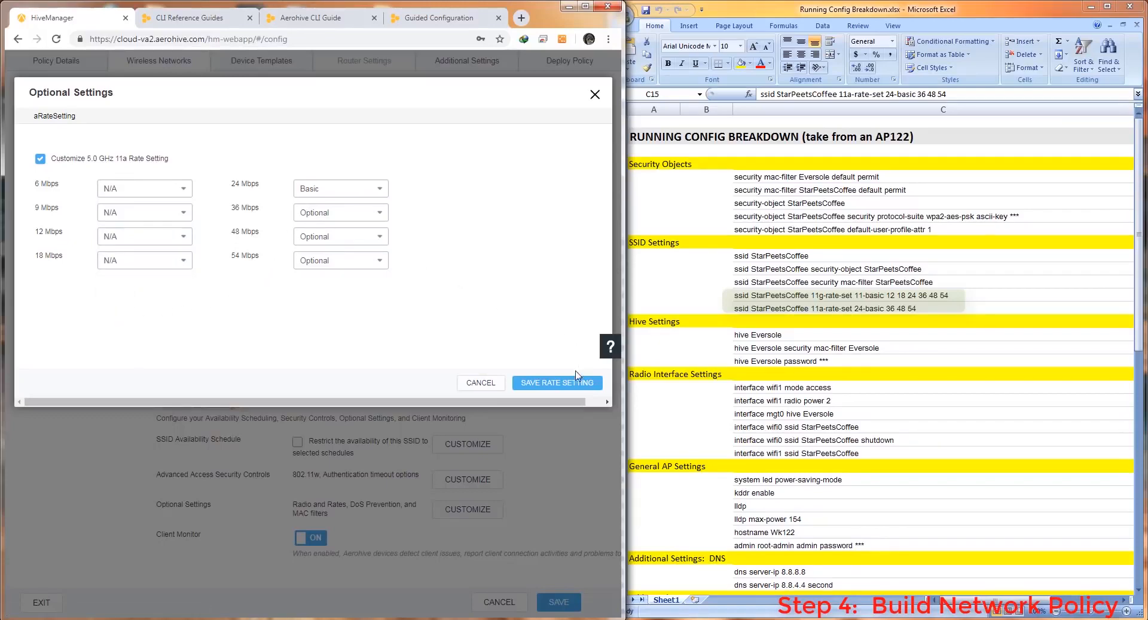
Save the rate setting, the optional settings and the StarPeetsCoffee SSID
left_click(567, 388)
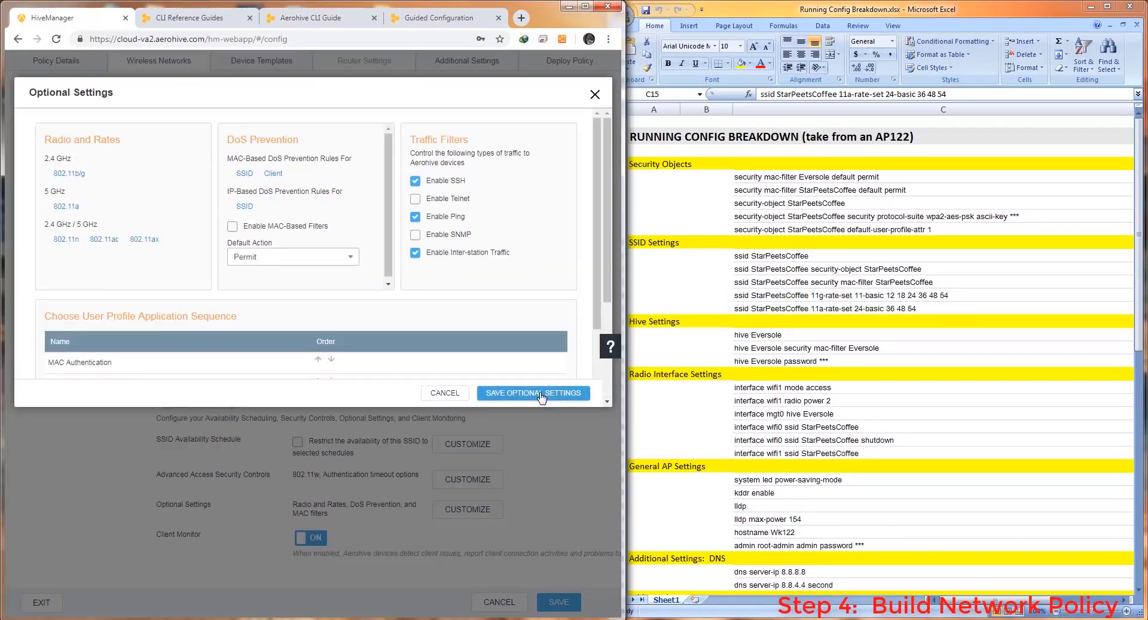
left_click(542, 393)
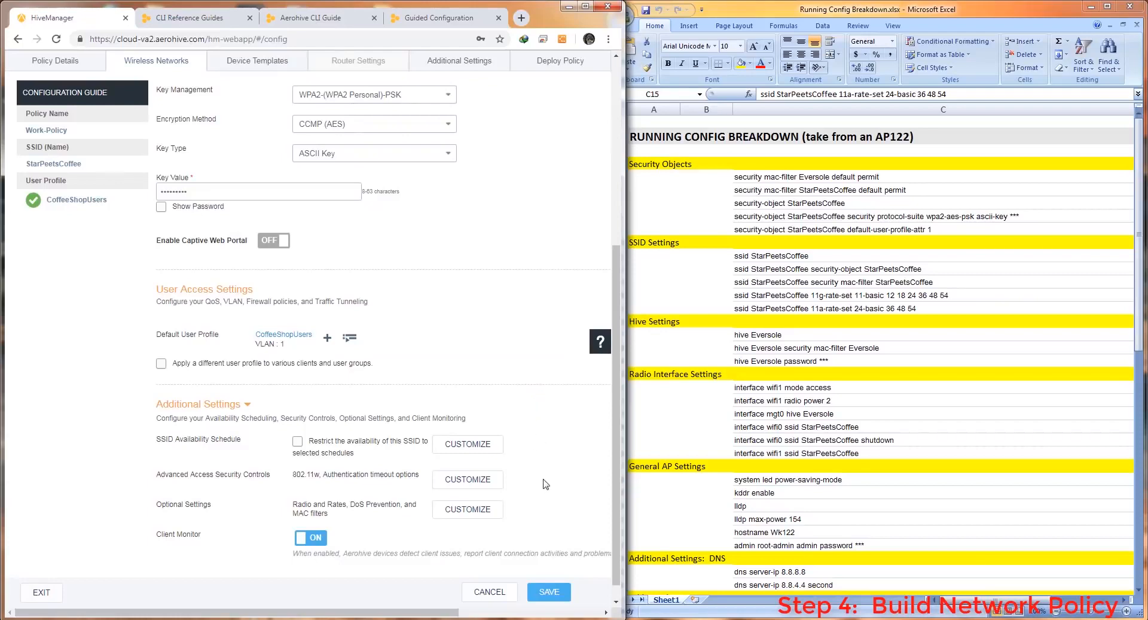
left_click(549, 592)
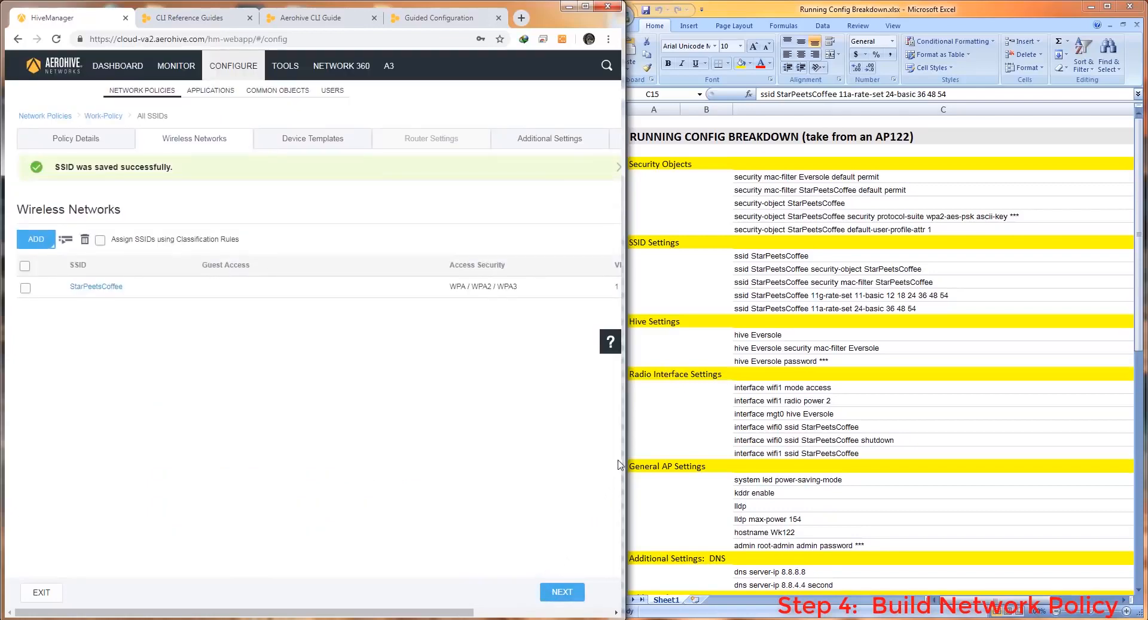
Move on to the policy's additional settings and name the DNS server profile DNS-Settings
left_click(562, 592)
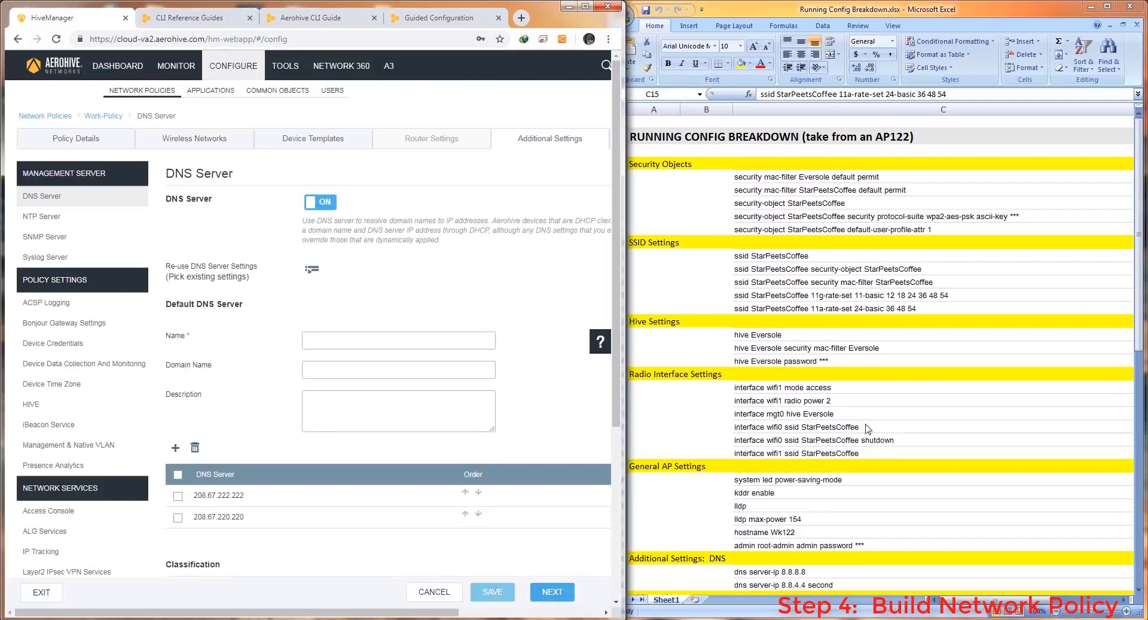
left_click(1143, 224)
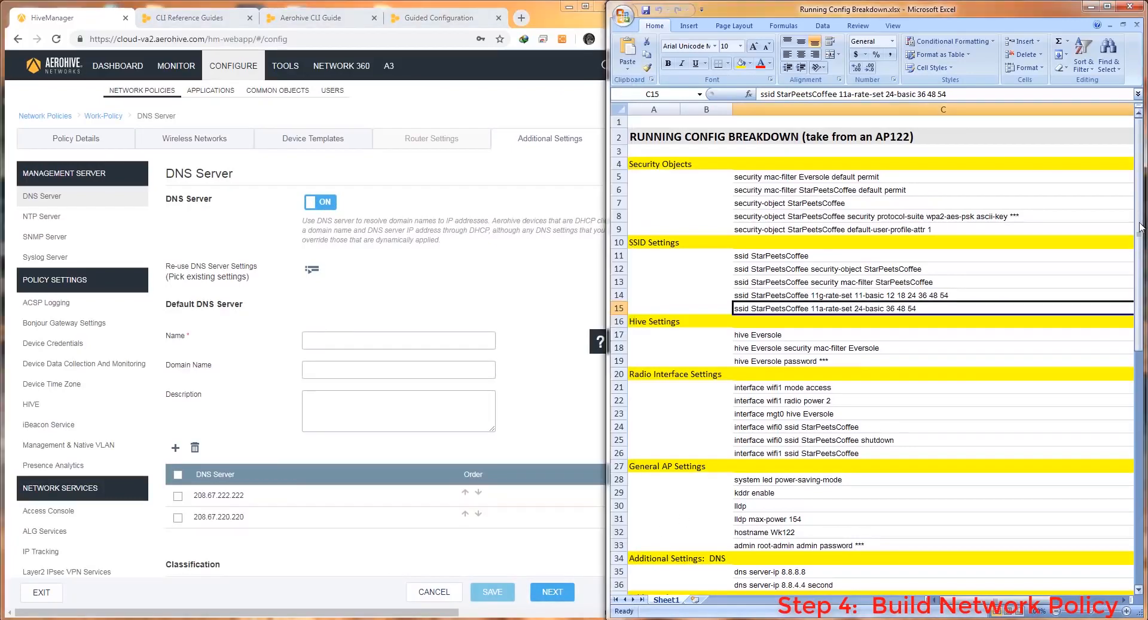
left_click_drag(1139, 260, 1133, 386)
left_click(358, 344)
type("DNS-Settings")
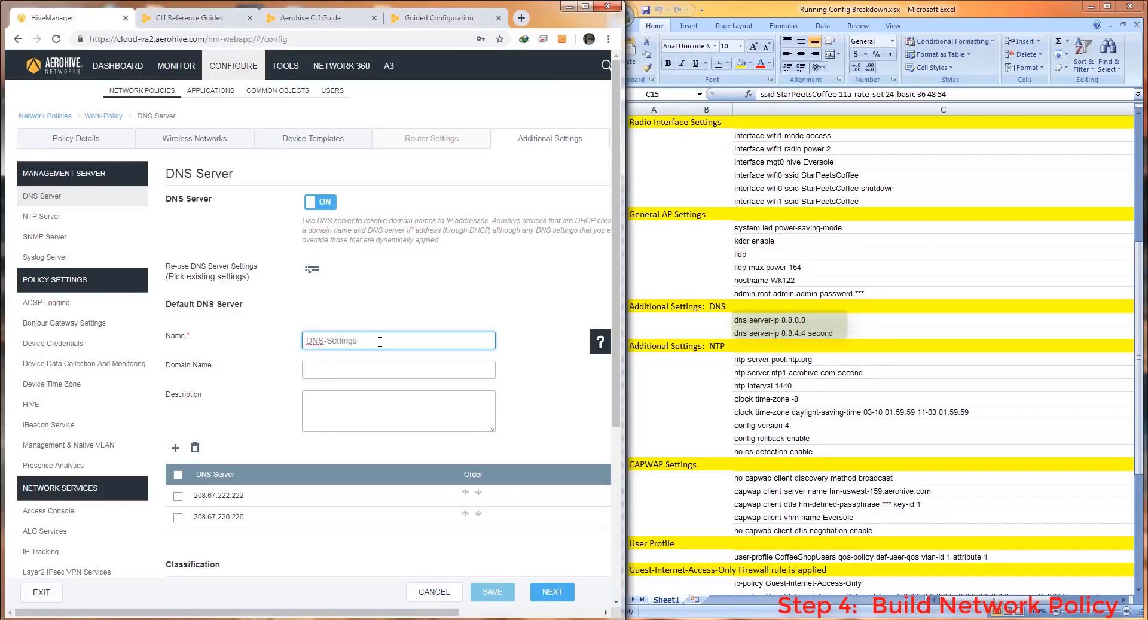
Replace the old 208.67.222.222 and 208.67.220.220 DNS servers with 8.8.8.8
left_click(177, 495)
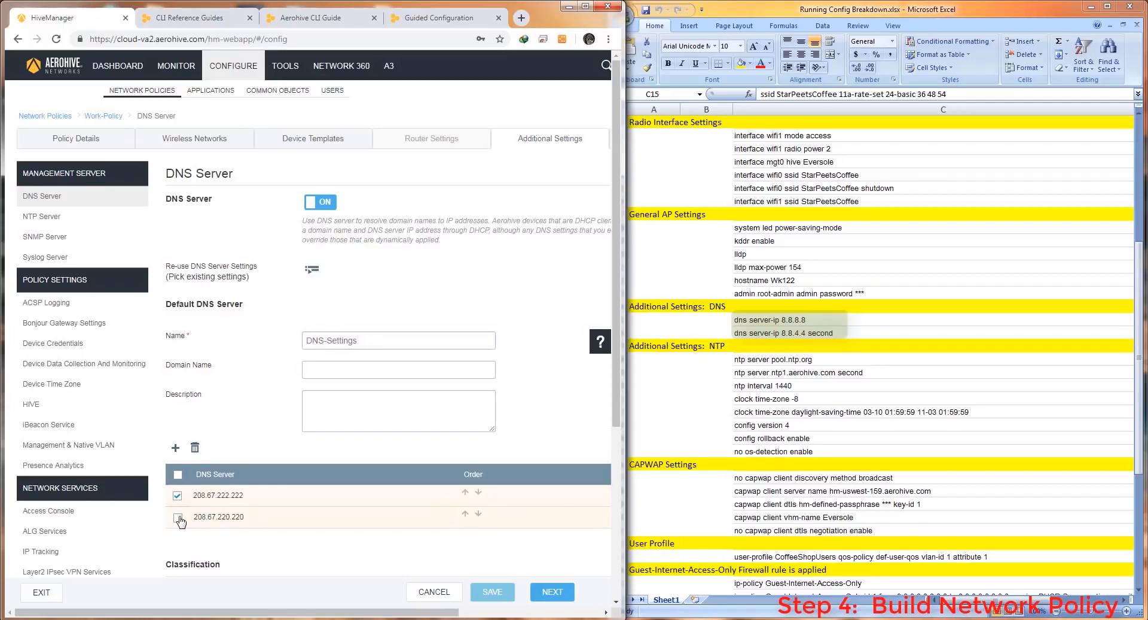
left_click(178, 516)
left_click(195, 447)
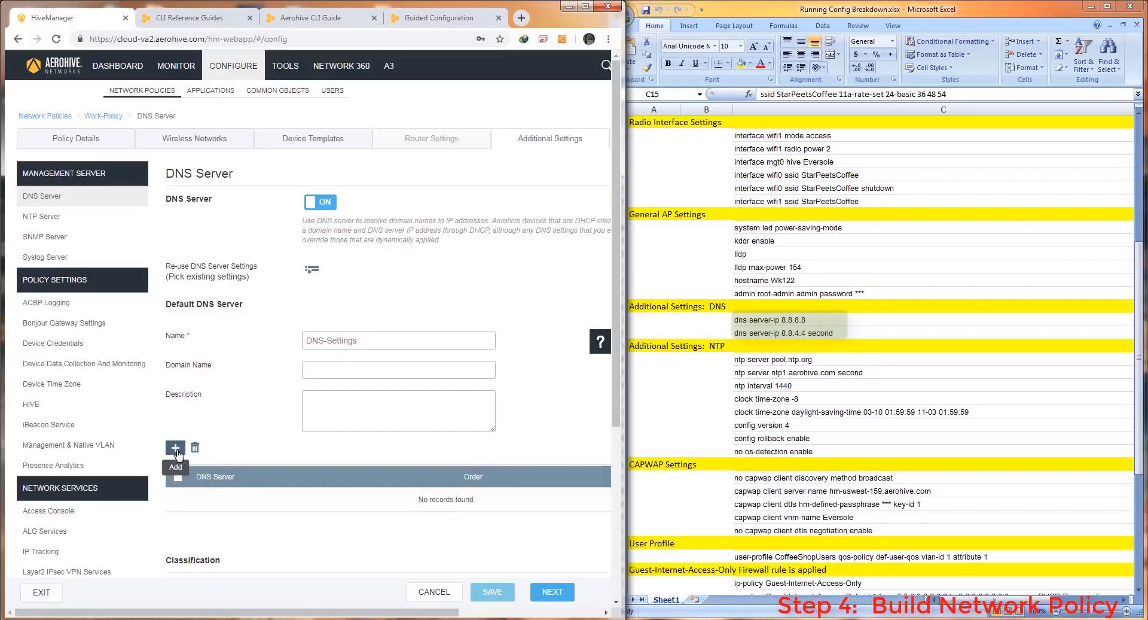
left_click(175, 448)
left_click(260, 500)
type("8.8.8.8")
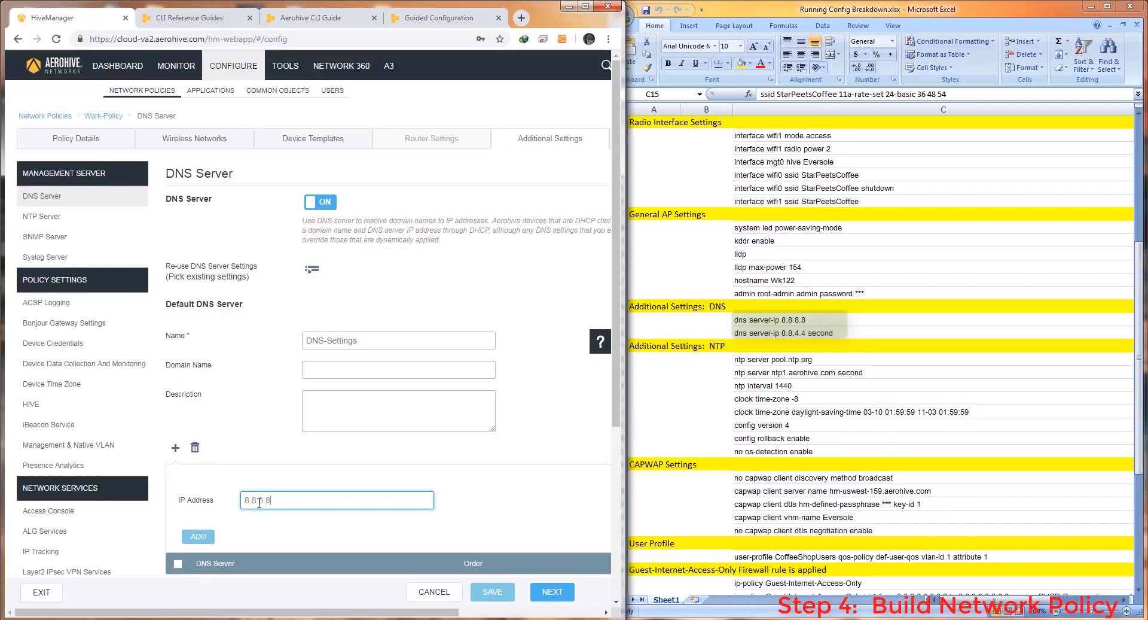
scroll(250, 494, "down", 2)
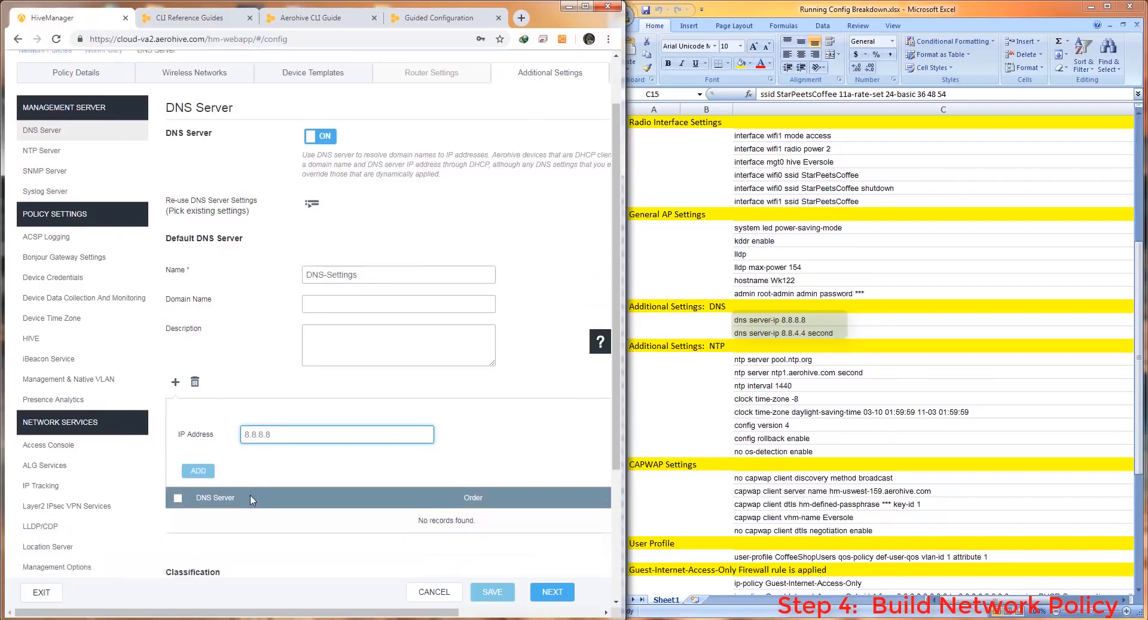
left_click(198, 416)
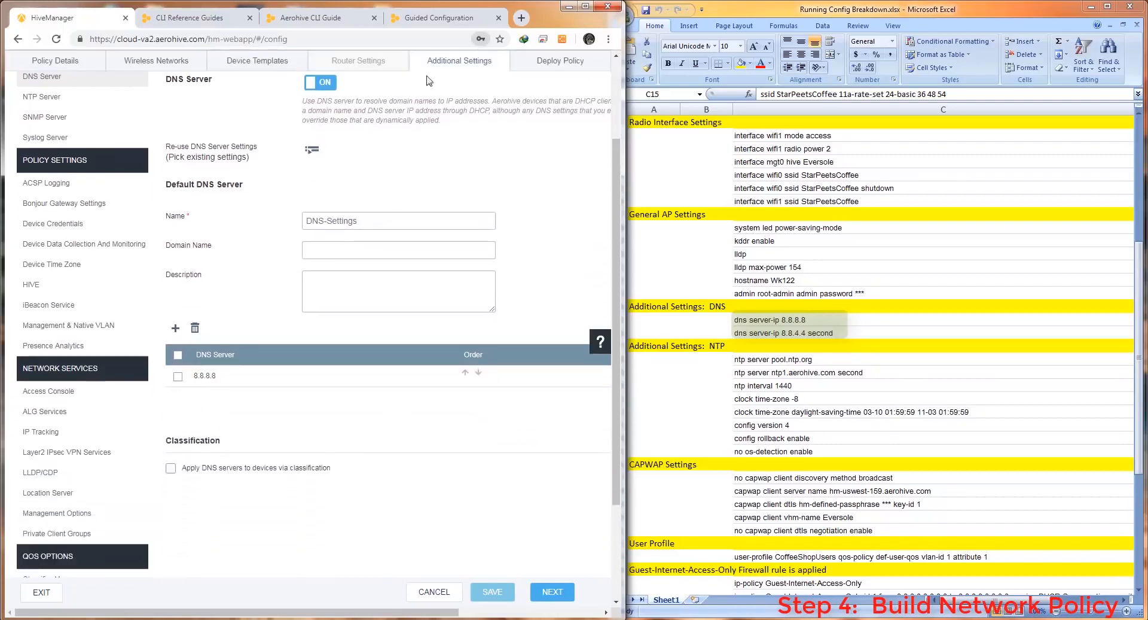
Add 8.8.4.4 as the second DNS server and save the DNS-Settings profile
left_click(175, 327)
left_click(270, 384)
type("8.8.4.4")
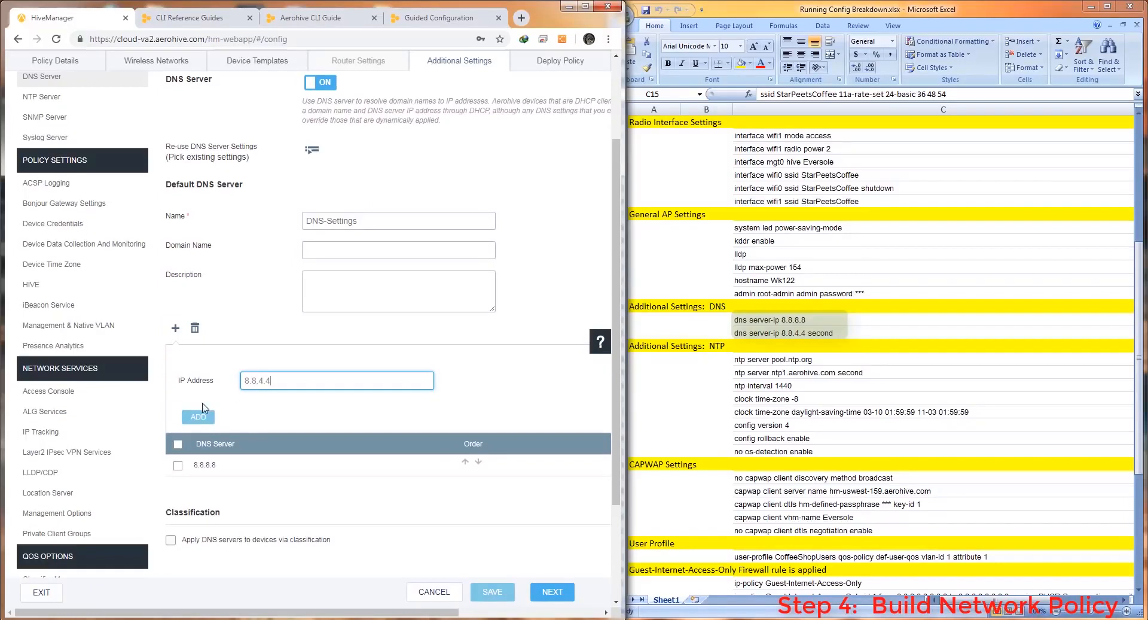
left_click(199, 416)
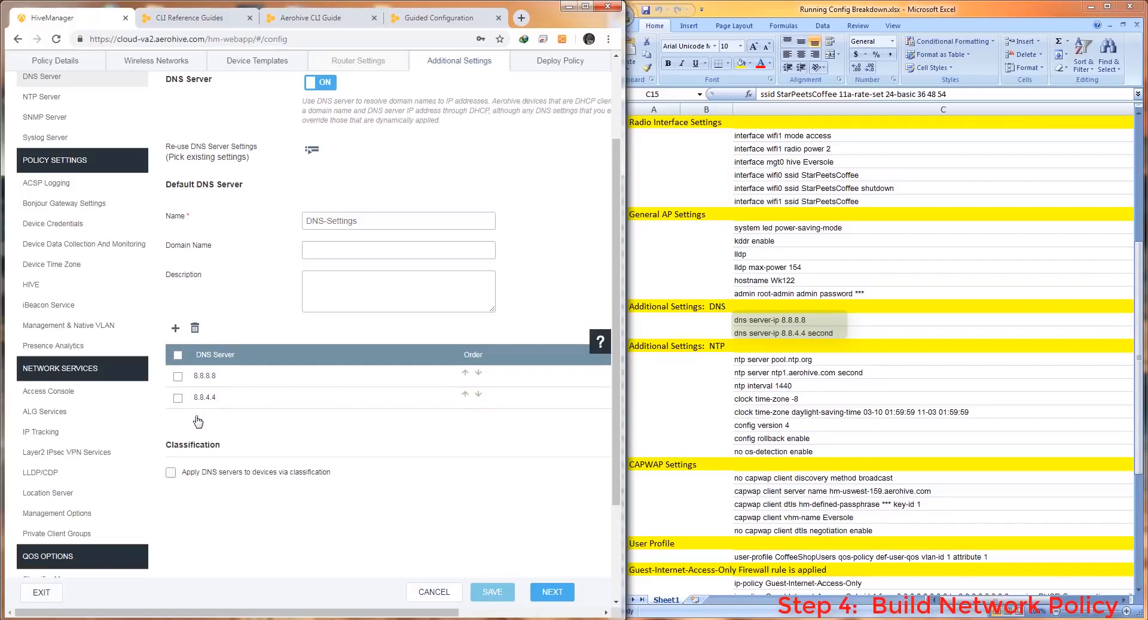
left_click(492, 592)
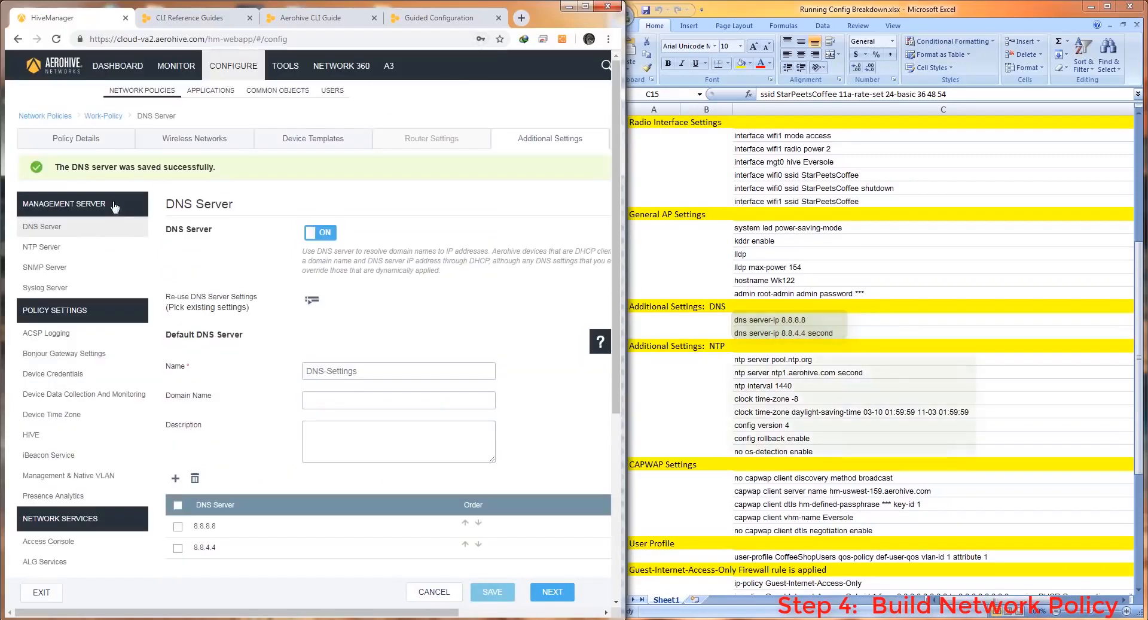
Show the Device Time Zone page (America/Los_Angeles) and scroll the config sheet to the Bonjour Gateway rows
left_click(57, 249)
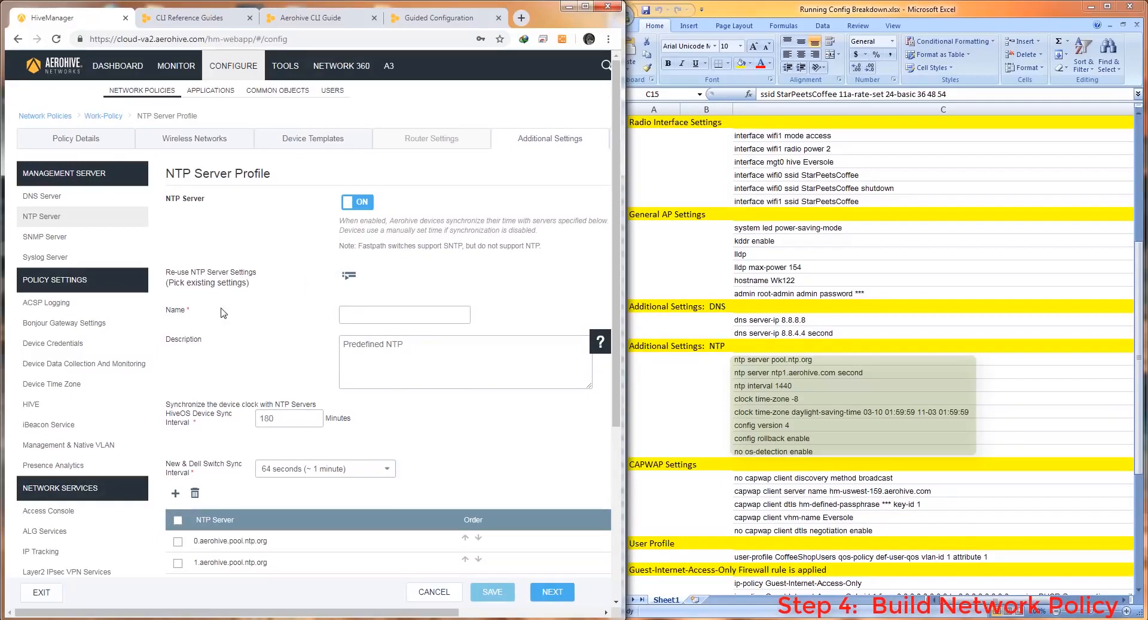
left_click(61, 386)
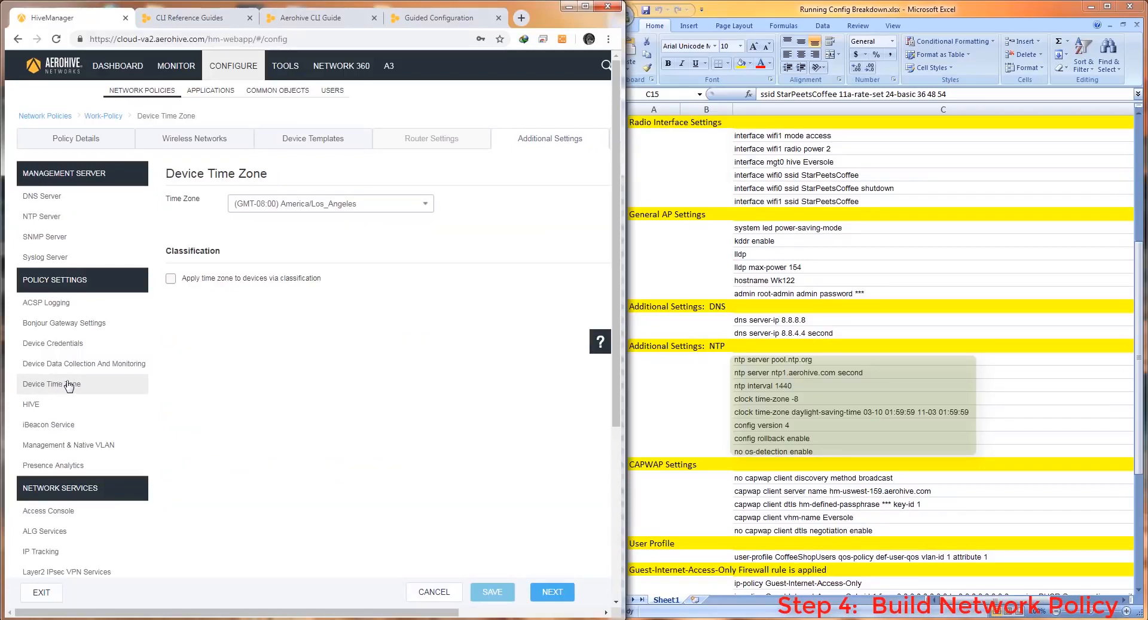
left_click(723, 410)
scroll(722, 406, "down", 6)
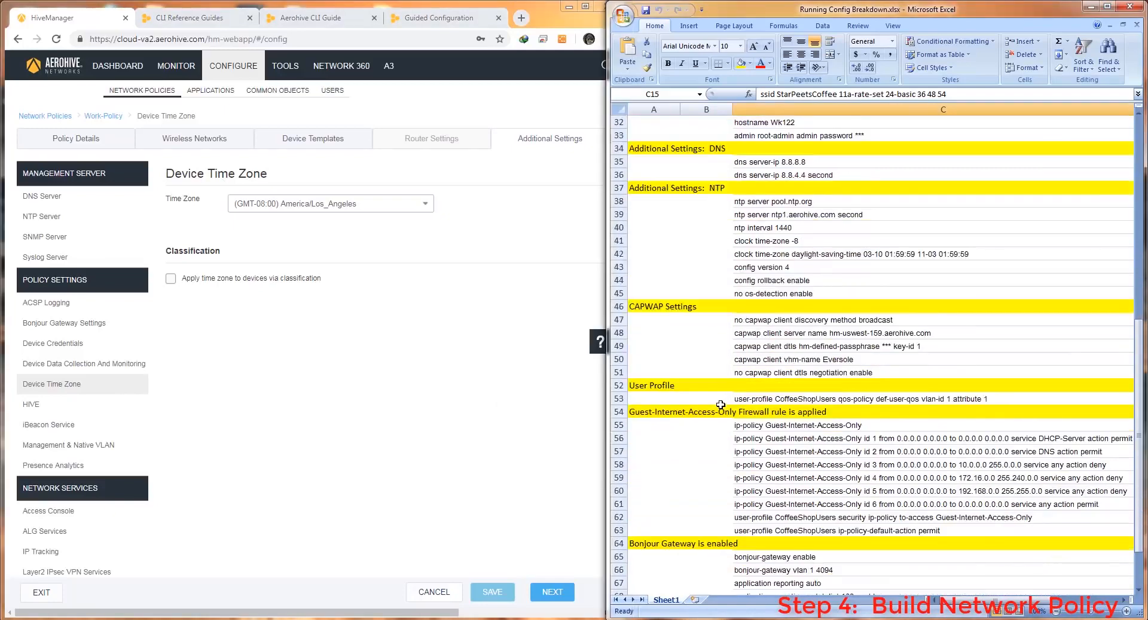
scroll(720, 404, "down", 2)
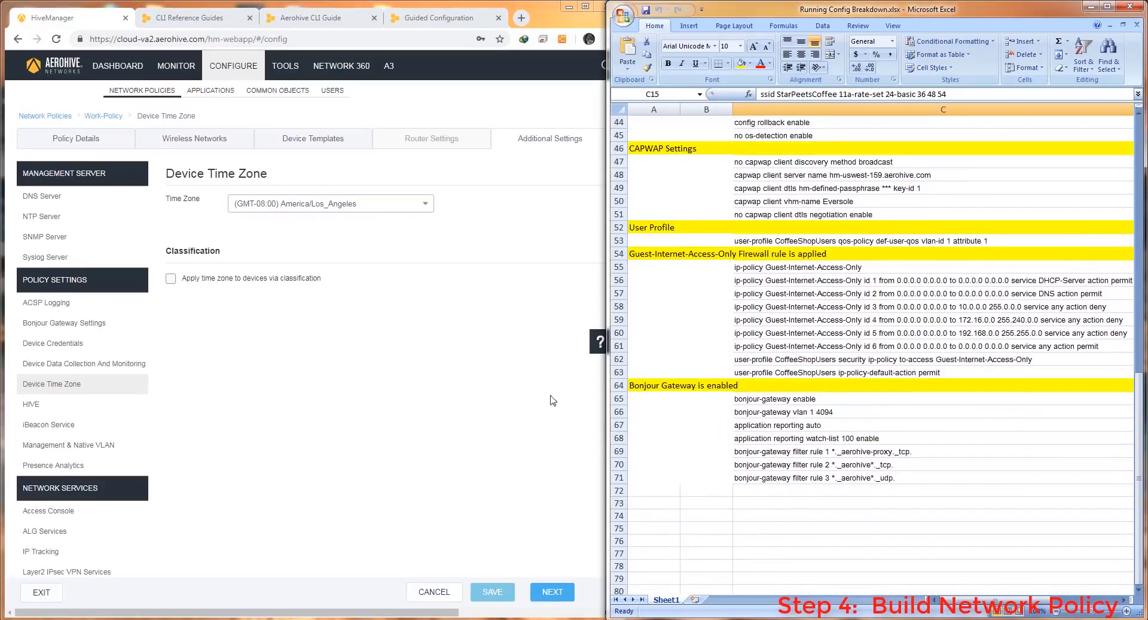
Turn on Work-Policy's Bonjour Gateway and name it Bonjour-Settings
left_click(91, 324)
left_click(321, 203)
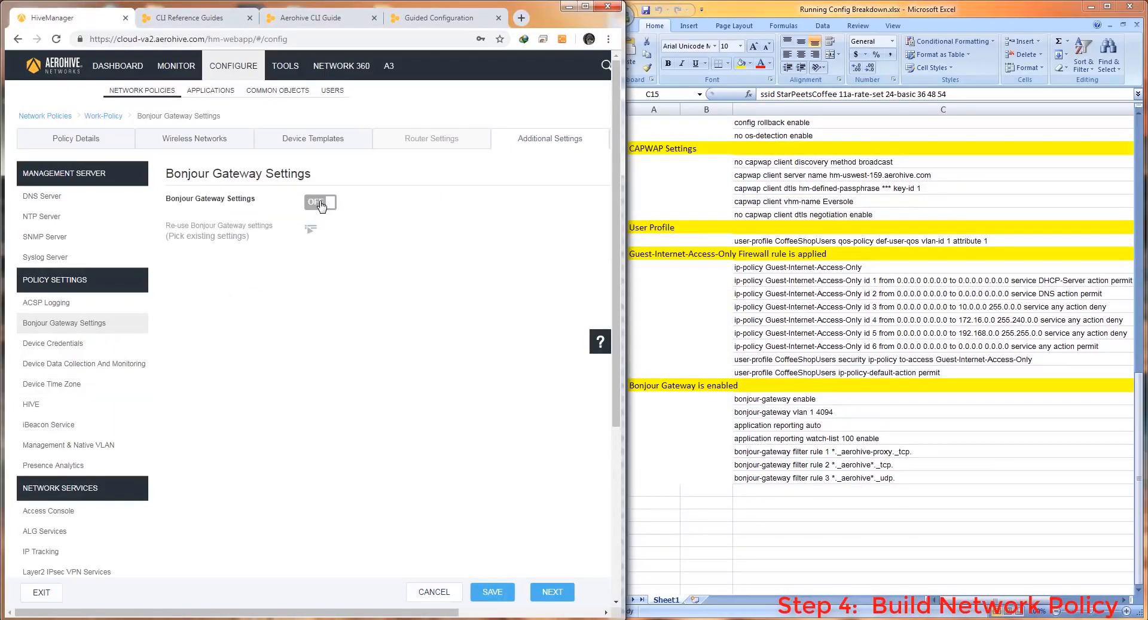
left_click(224, 279)
type("Bo")
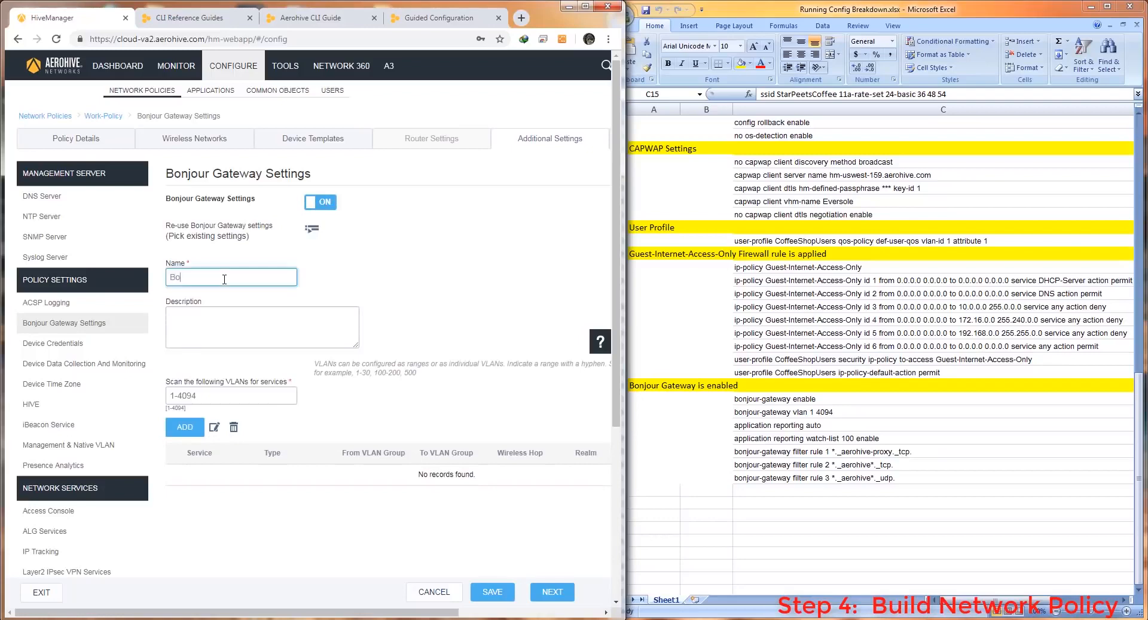
type("njour-Settings")
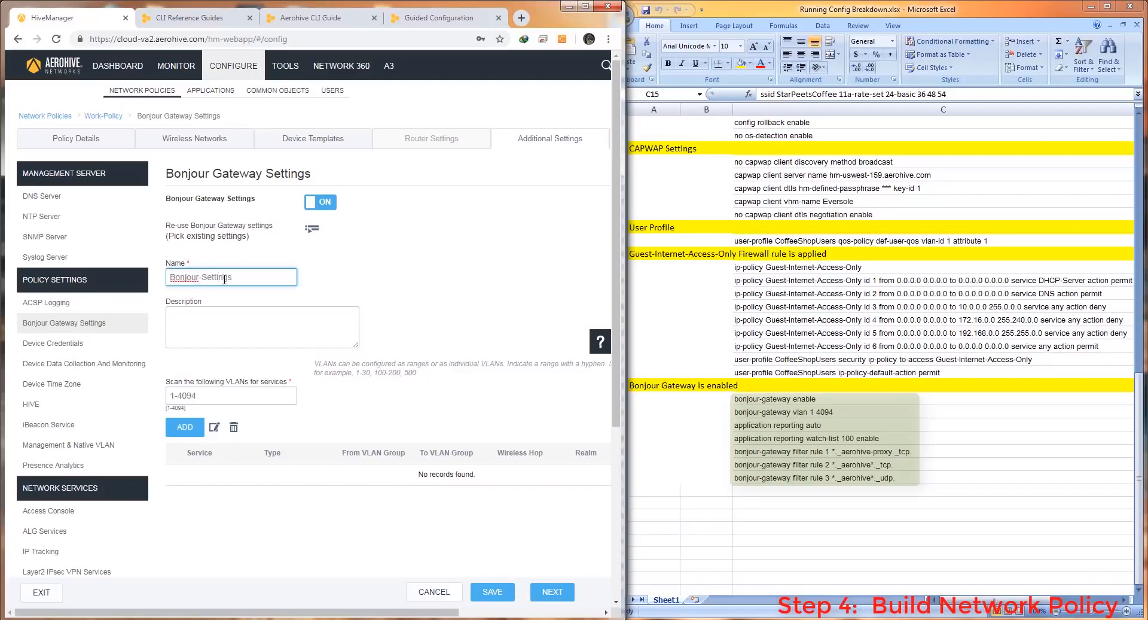
Add a Bonjour filter rule for the Aerohive HTTP Proxy Config service
left_click(185, 427)
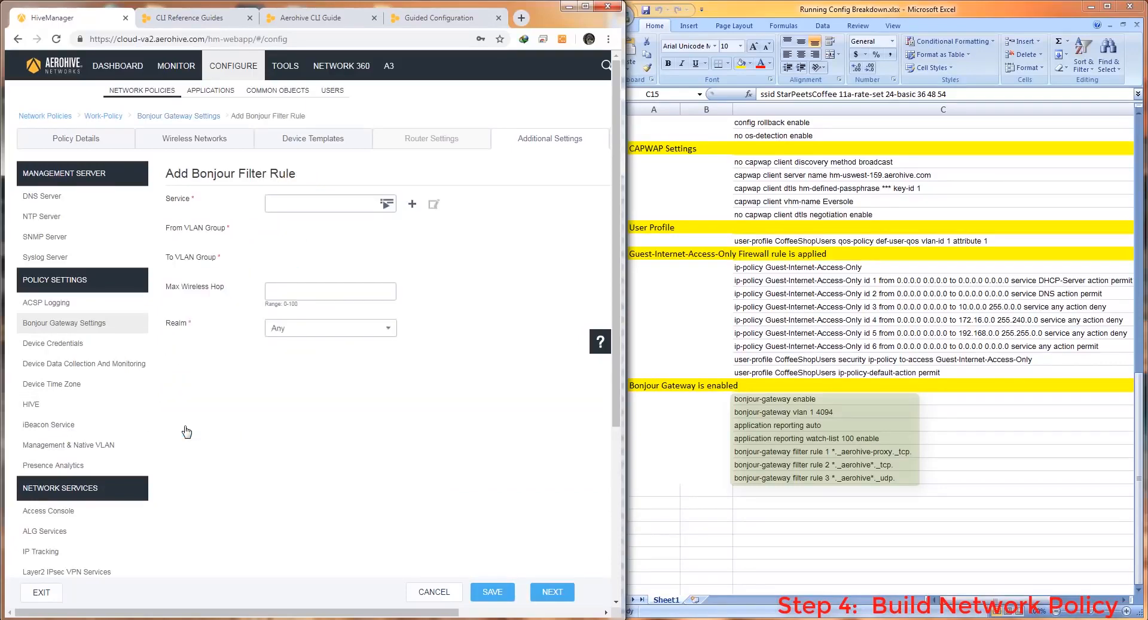
left_click(386, 203)
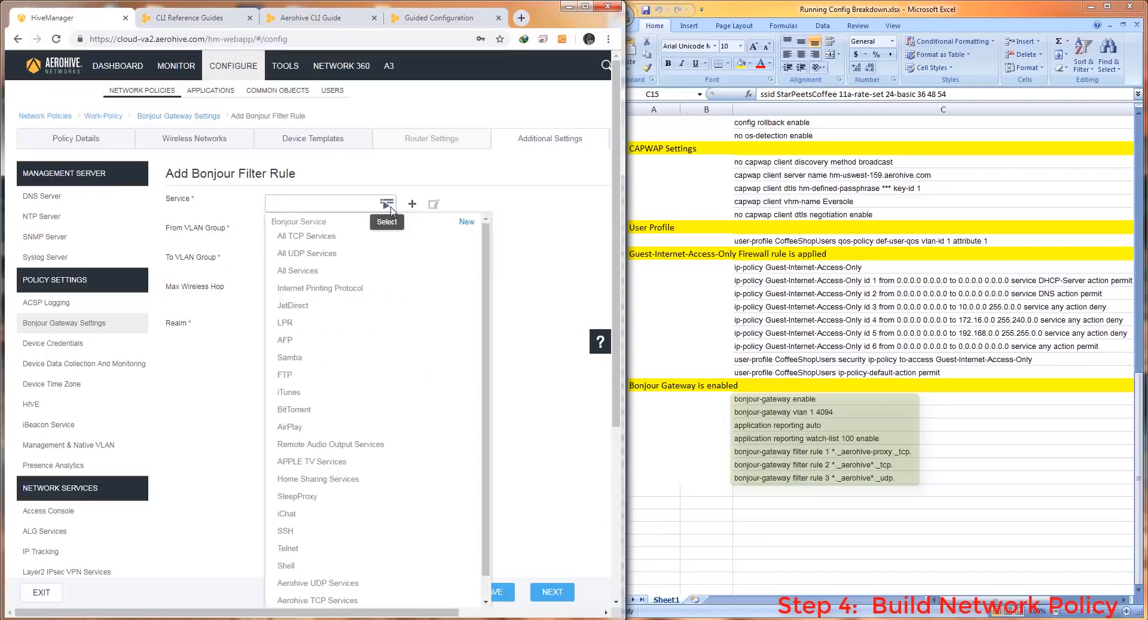
scroll(392, 267, "down", 1)
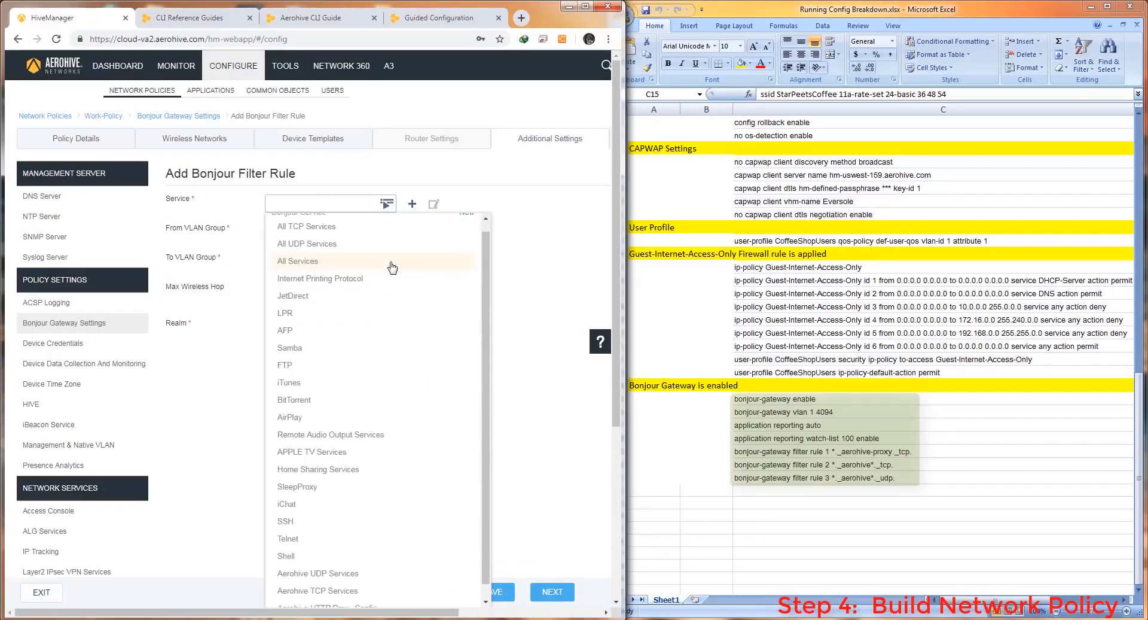
scroll(390, 274, "down", 2)
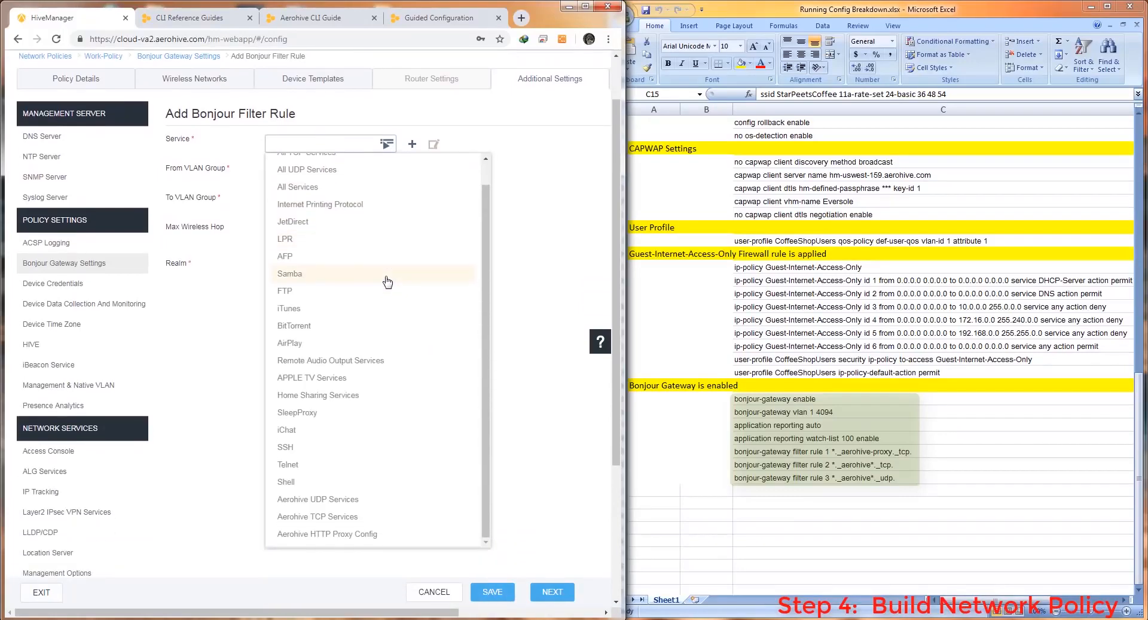
left_click(359, 534)
left_click(493, 591)
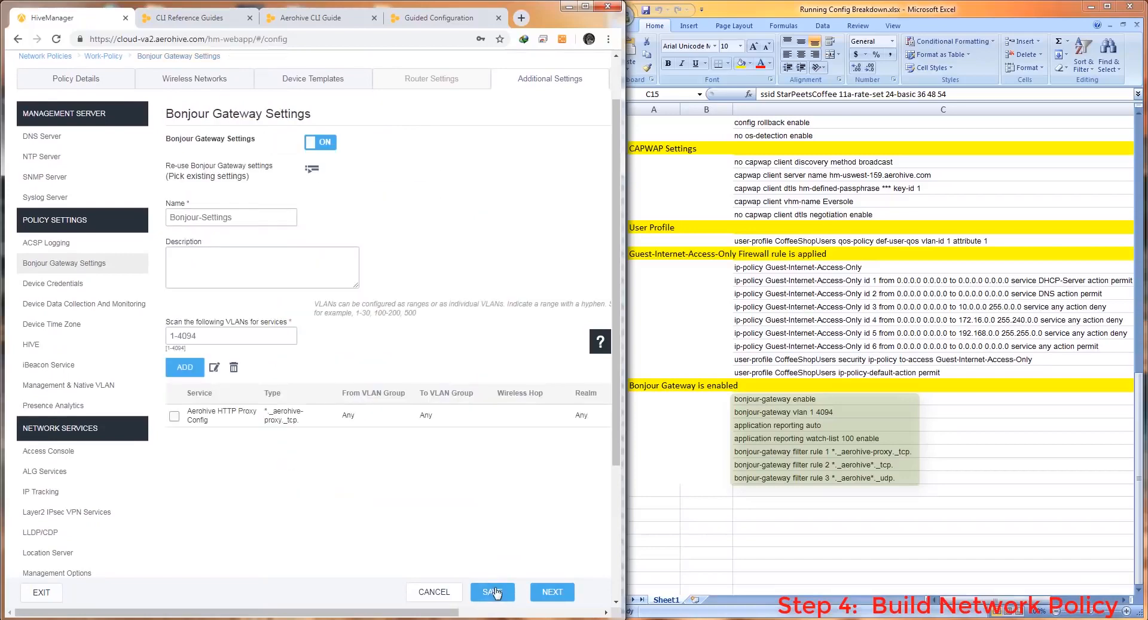
Add rules for Aerohive TCP Services and Aerohive UDP Services, then save the Bonjour Gateway settings
left_click(186, 367)
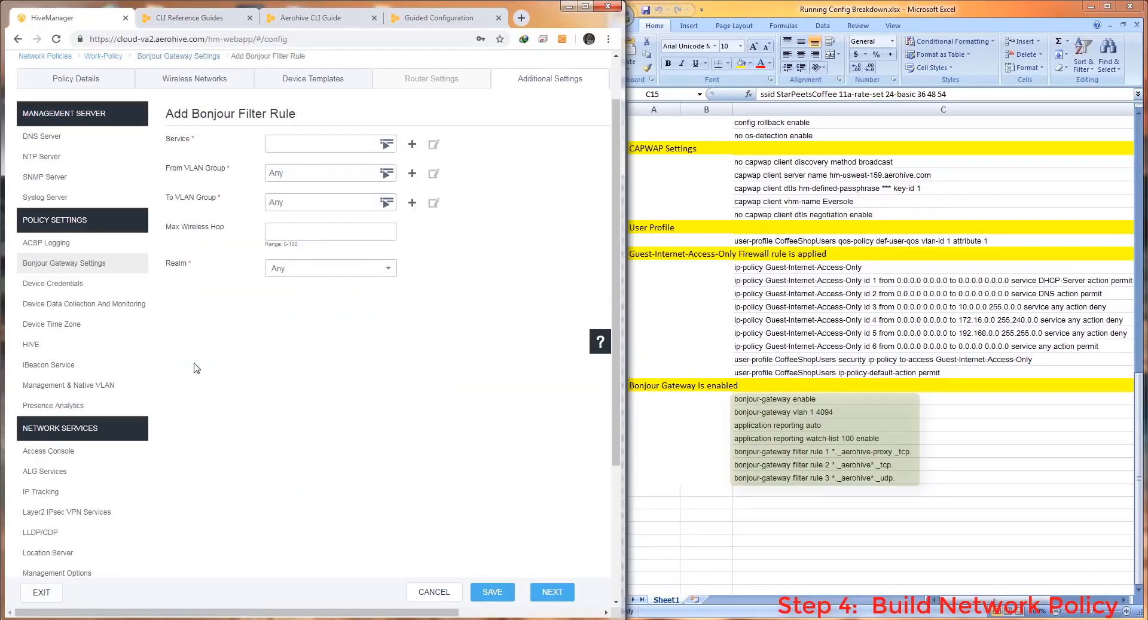
left_click(387, 145)
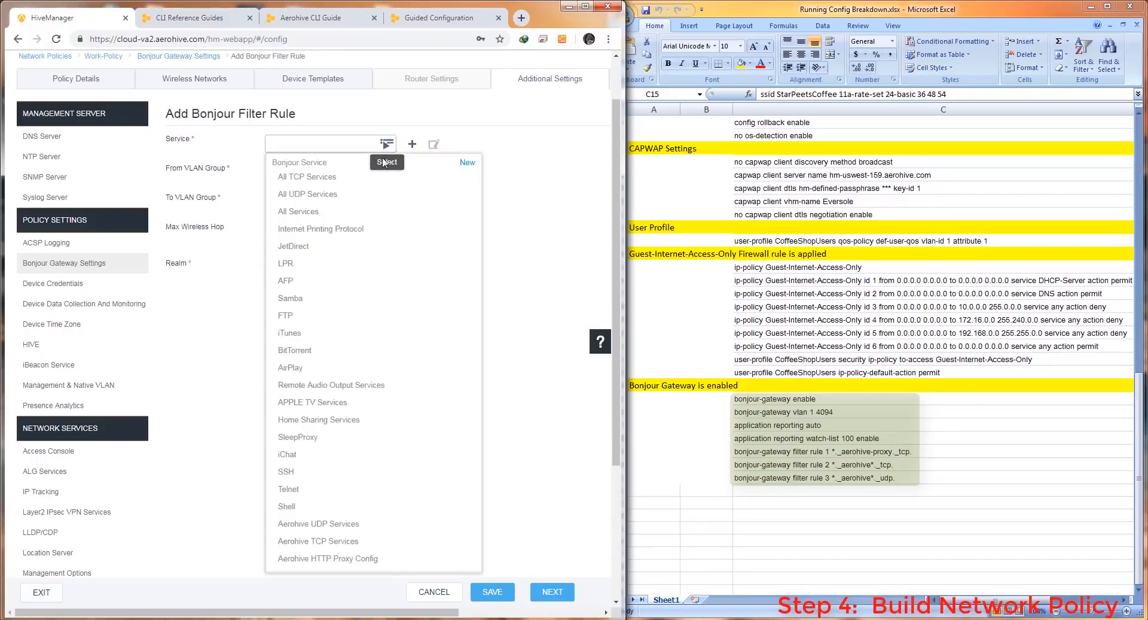
left_click(341, 543)
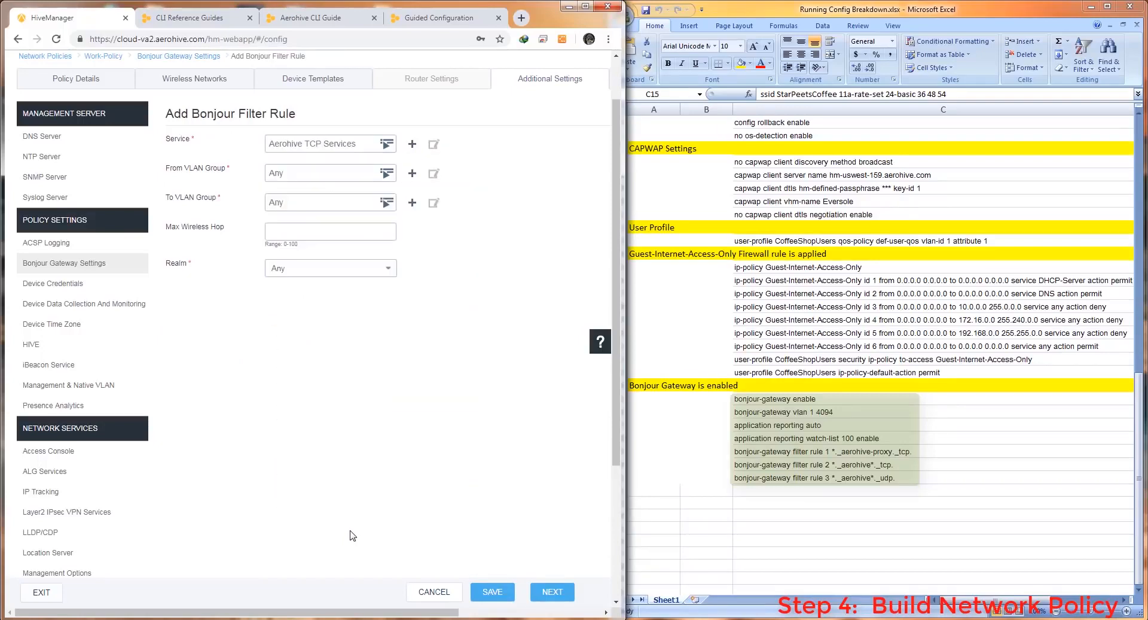
left_click(492, 591)
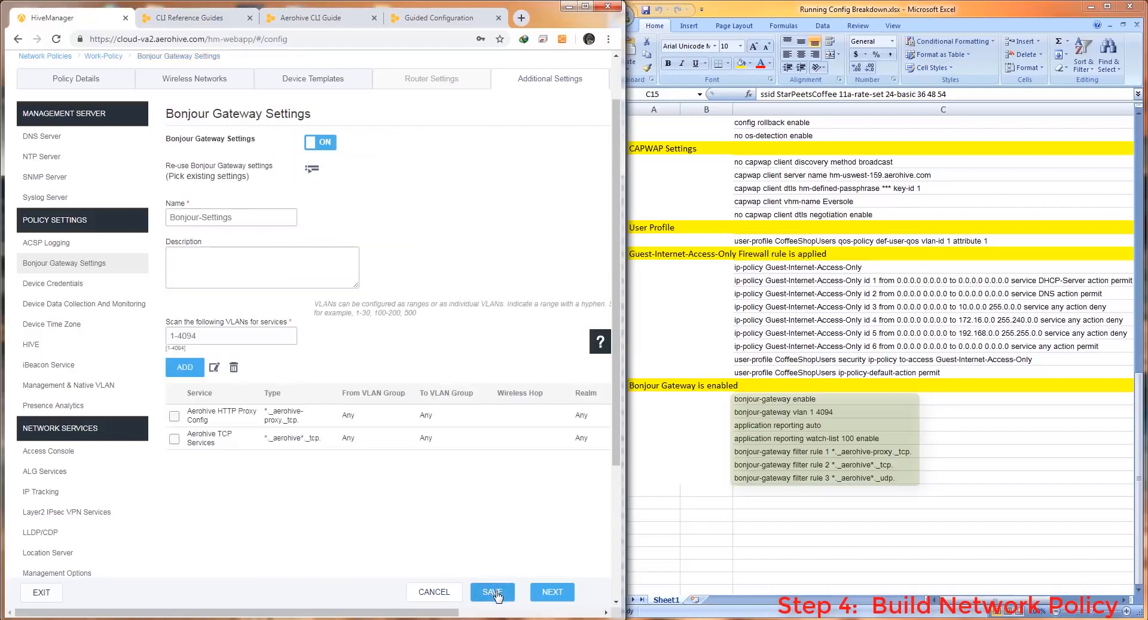
left_click(184, 367)
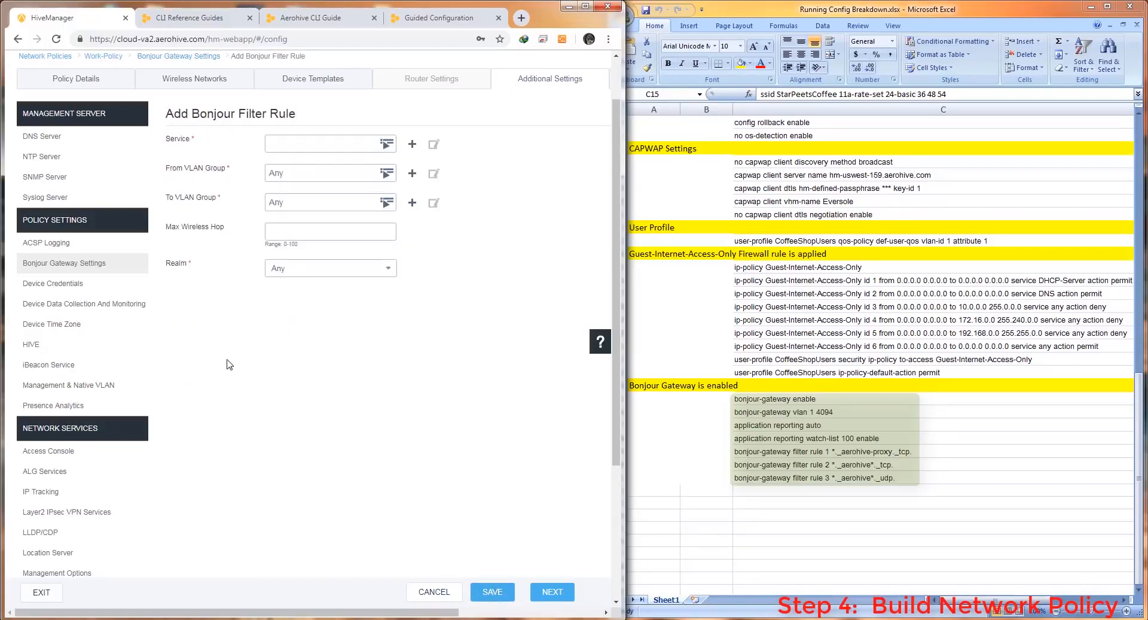
left_click(387, 145)
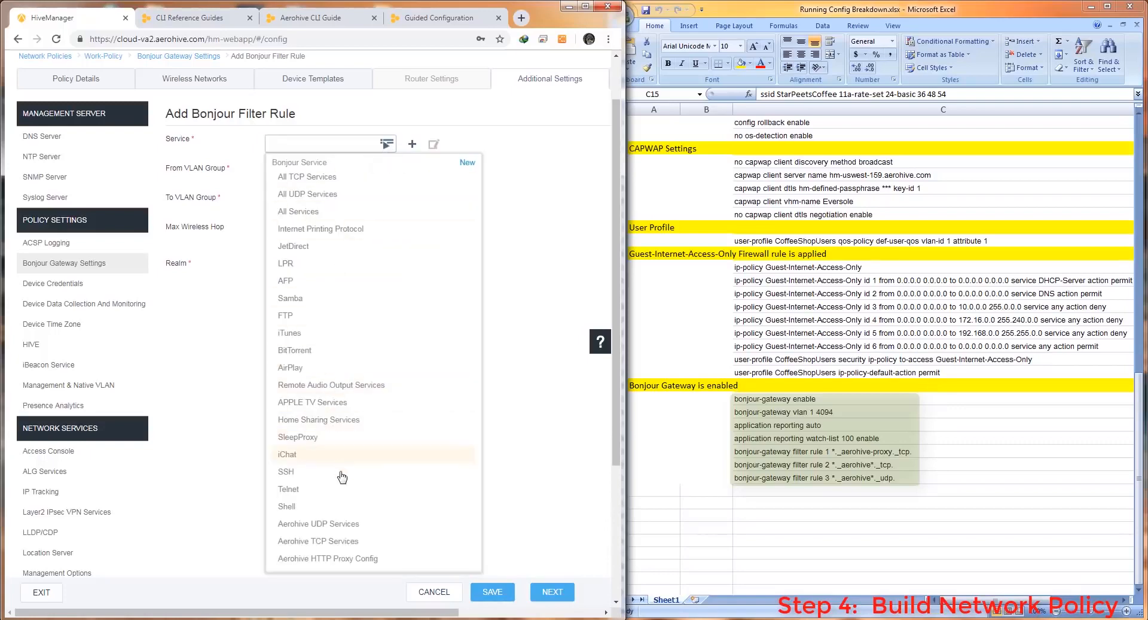
left_click(343, 523)
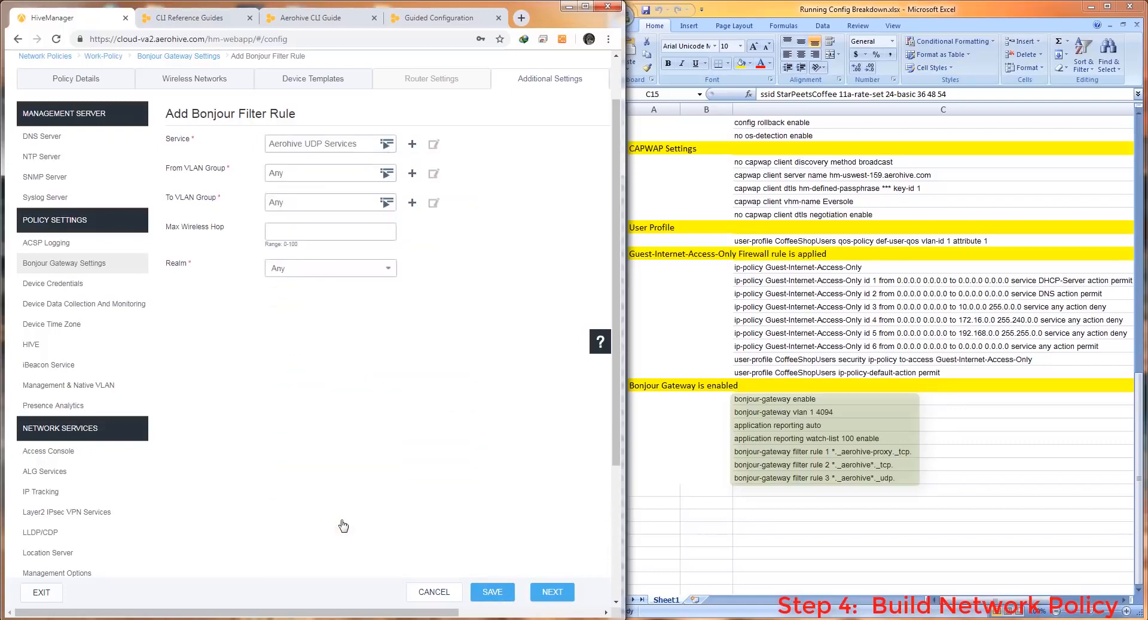
left_click(492, 592)
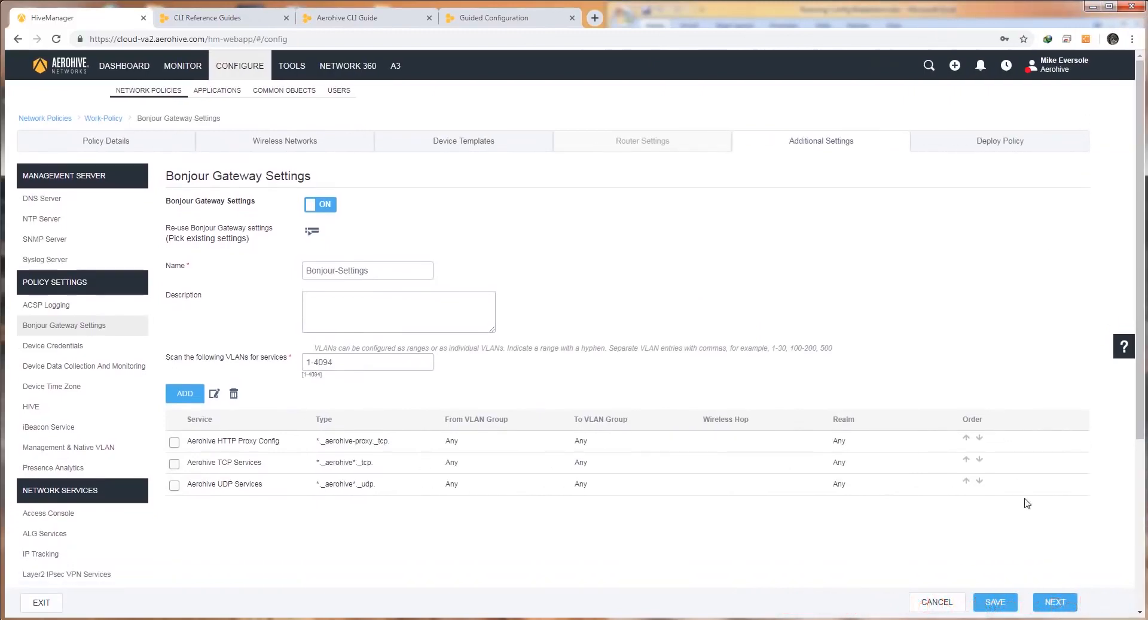
left_click(994, 601)
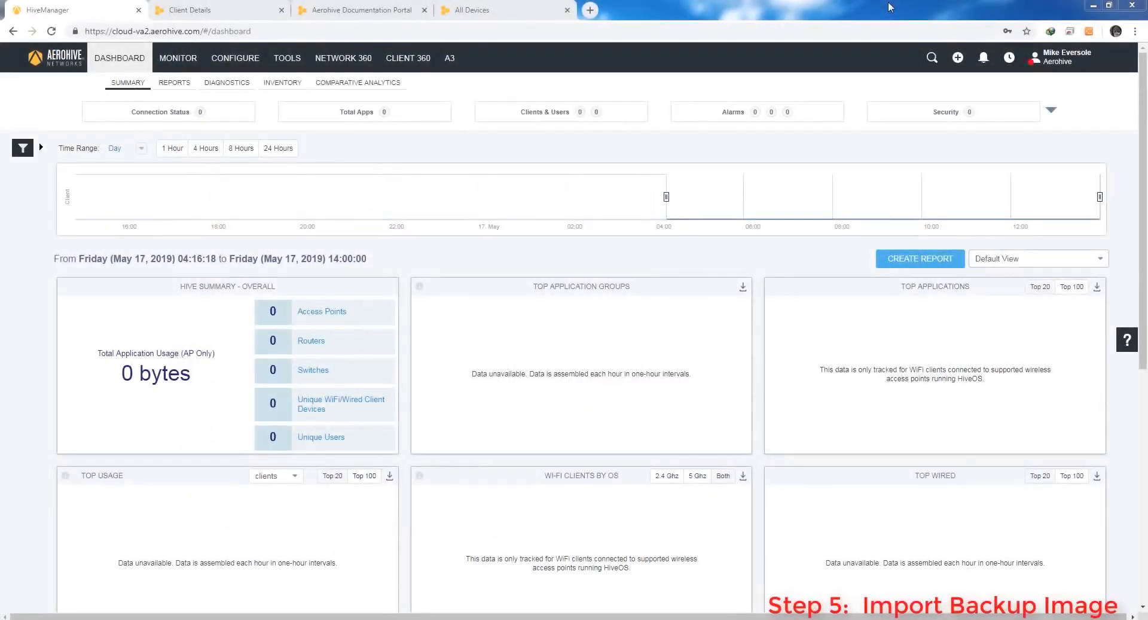
Import the HiveManager Classic backup archive through VHM Management and dismiss the success message
left_click(1034, 56)
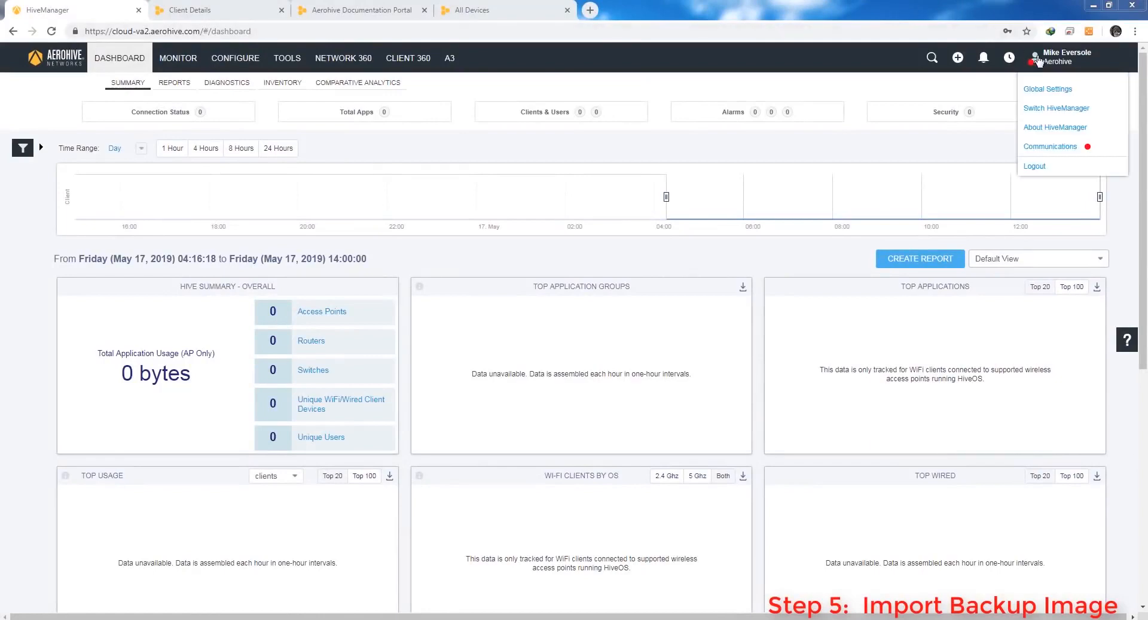
left_click(1046, 90)
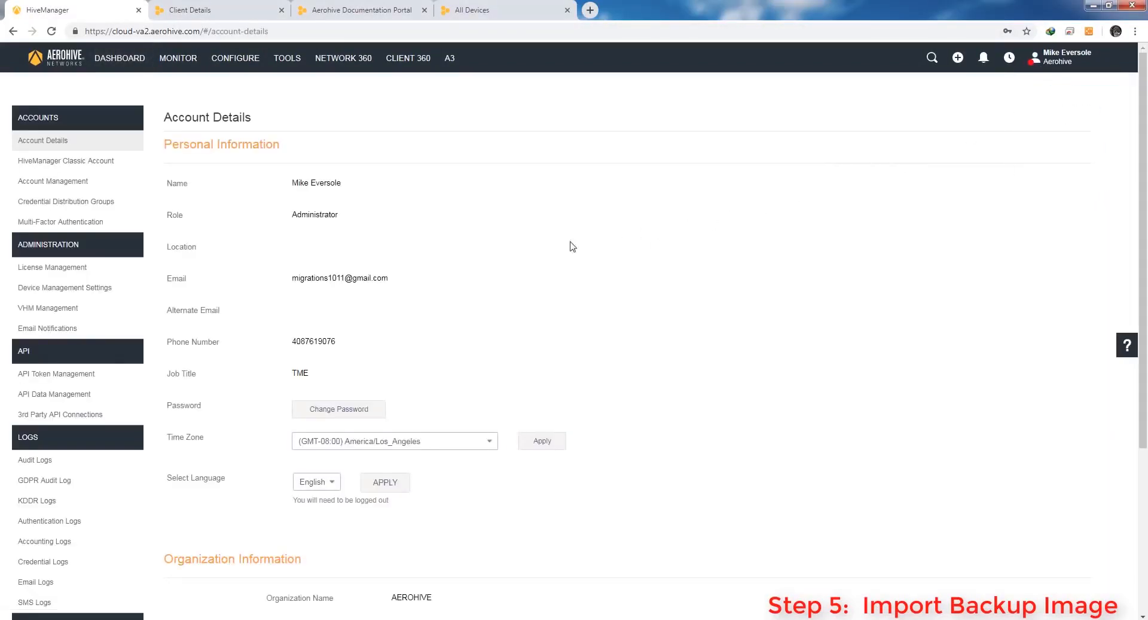
left_click(57, 310)
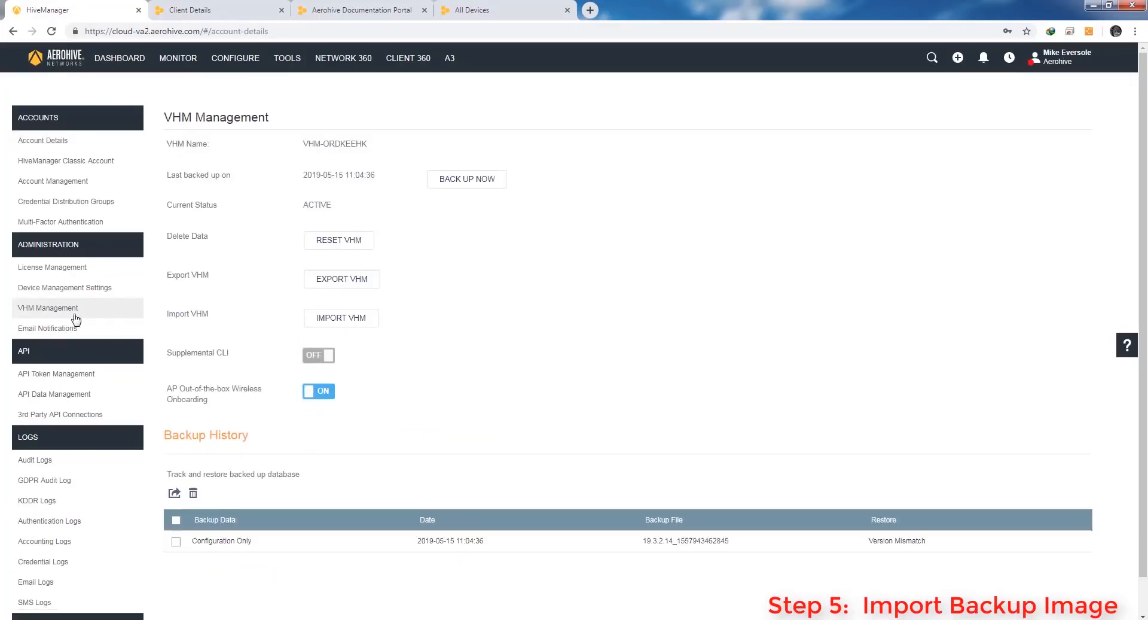
left_click(341, 318)
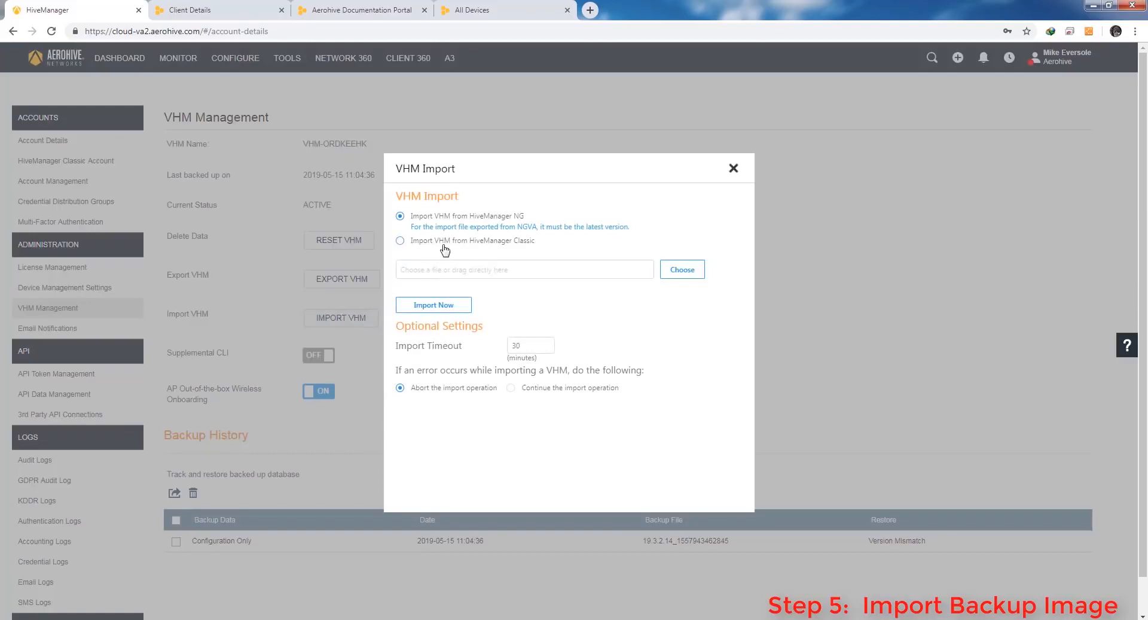
left_click(400, 242)
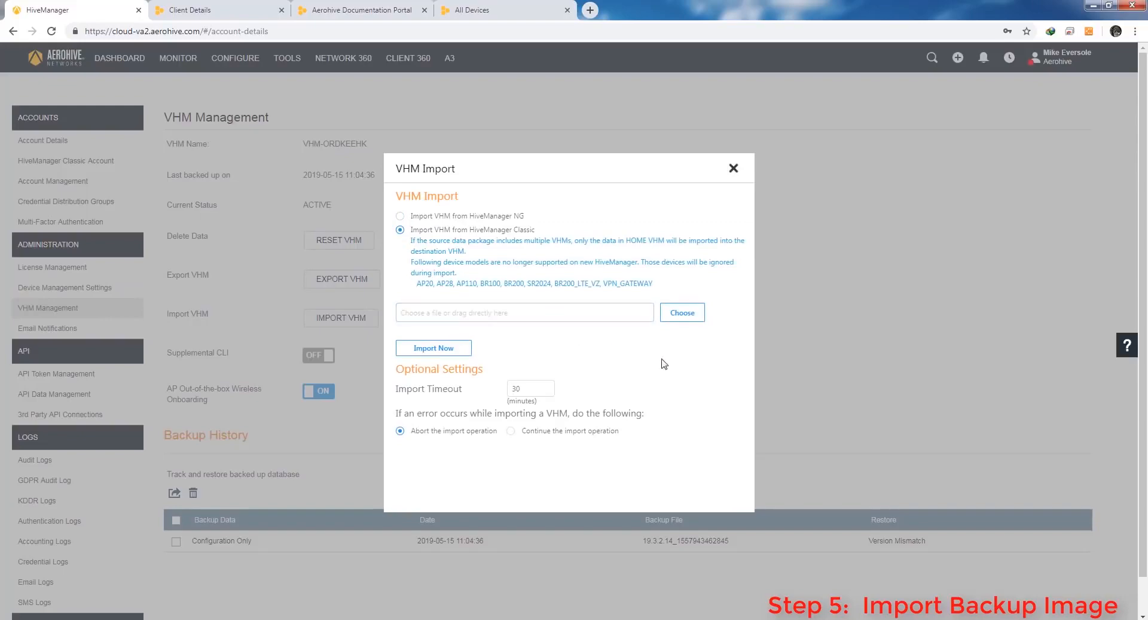
left_click(686, 322)
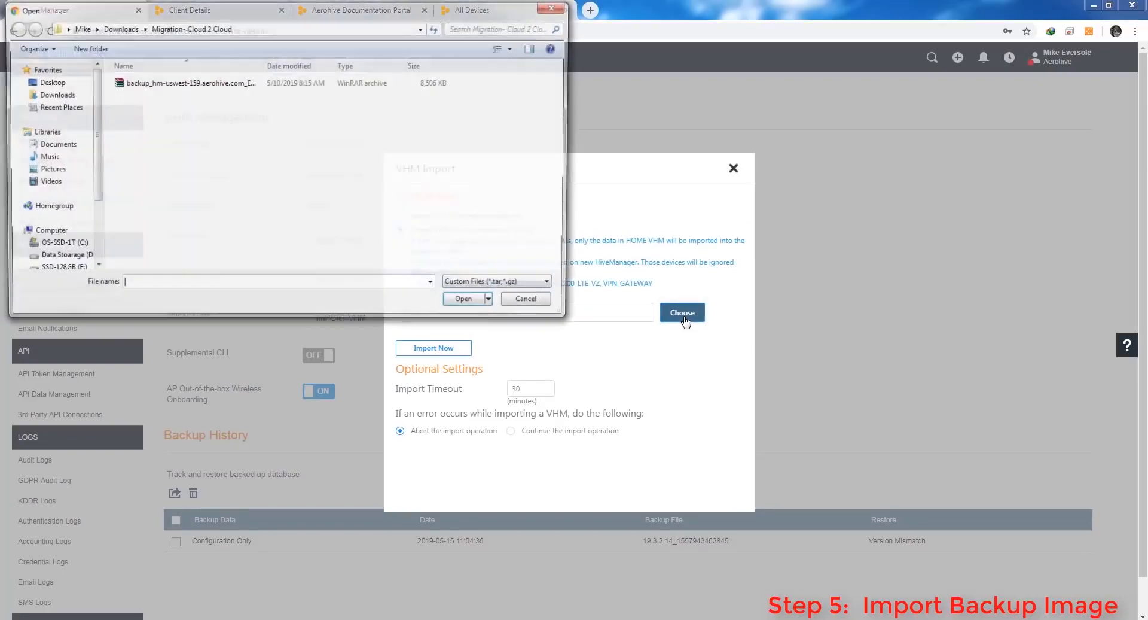
left_click(163, 88)
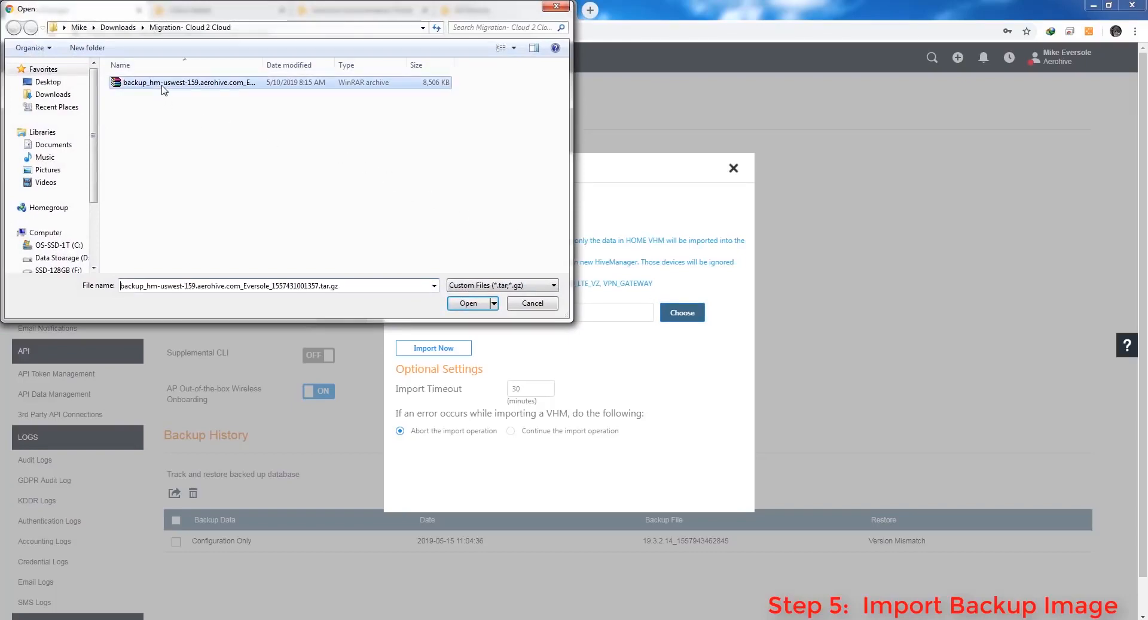
left_click(485, 303)
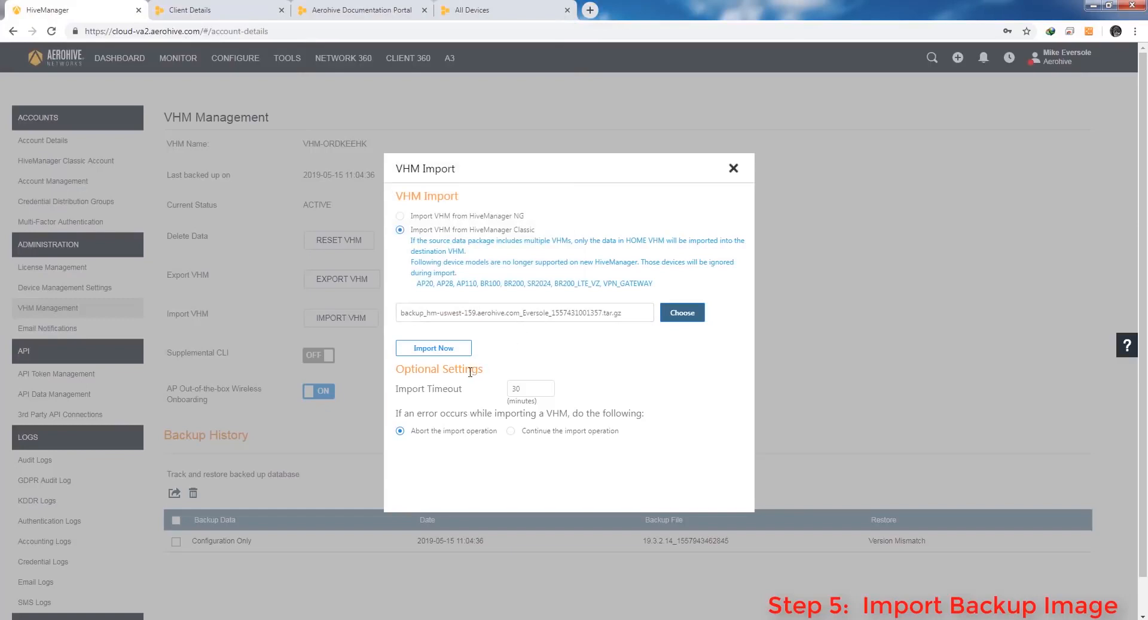
left_click(433, 347)
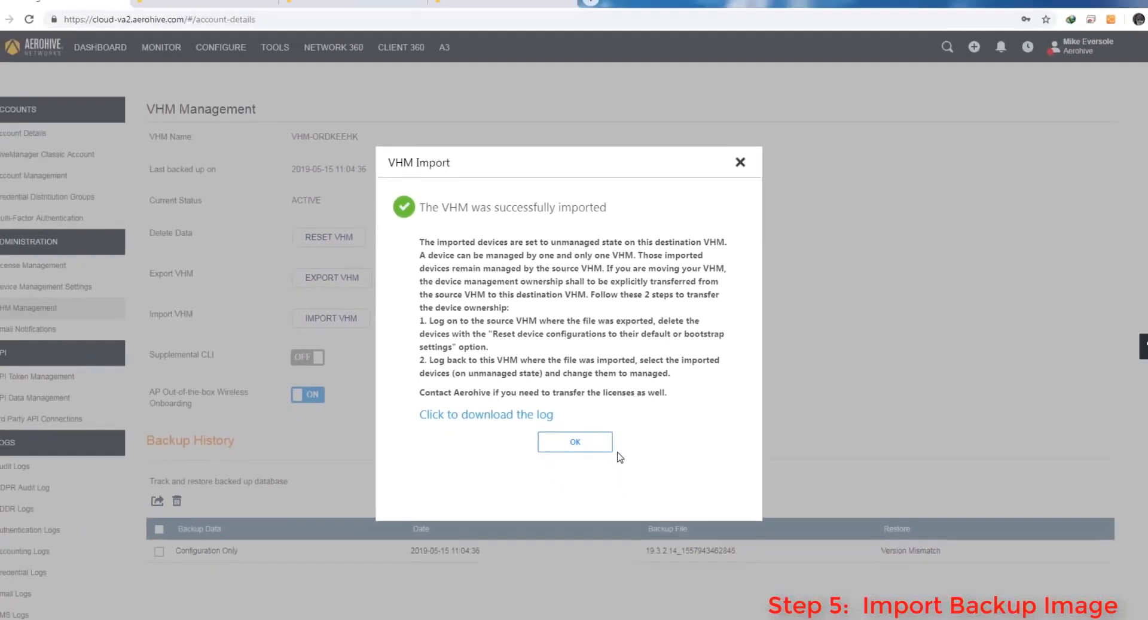
left_click(573, 482)
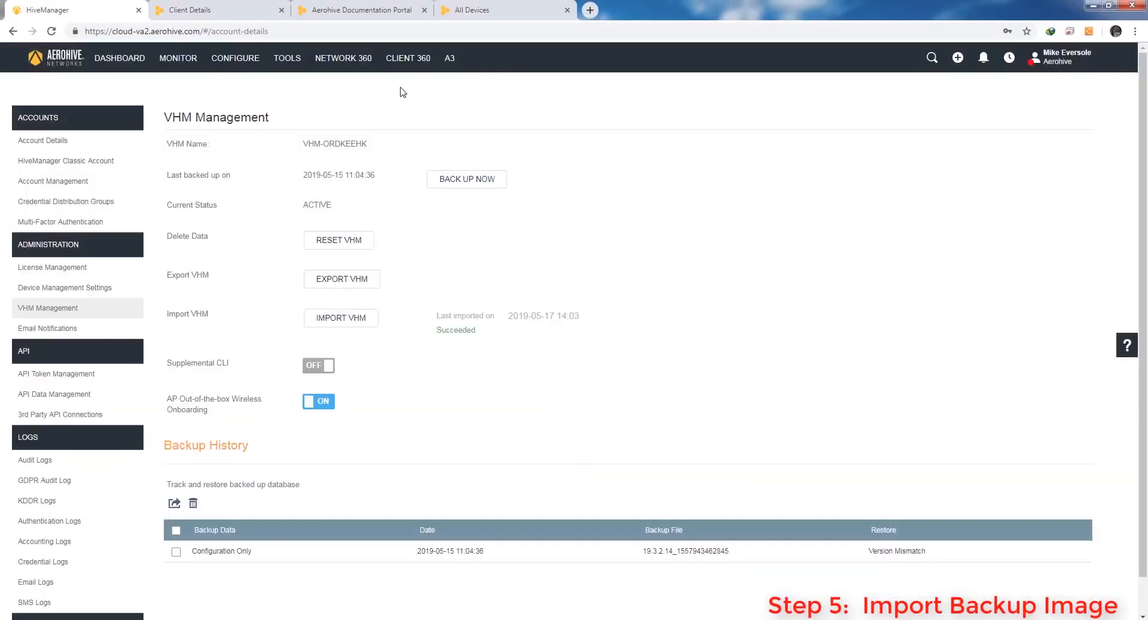
Go through Network 360 to the monitored devices list
left_click(342, 61)
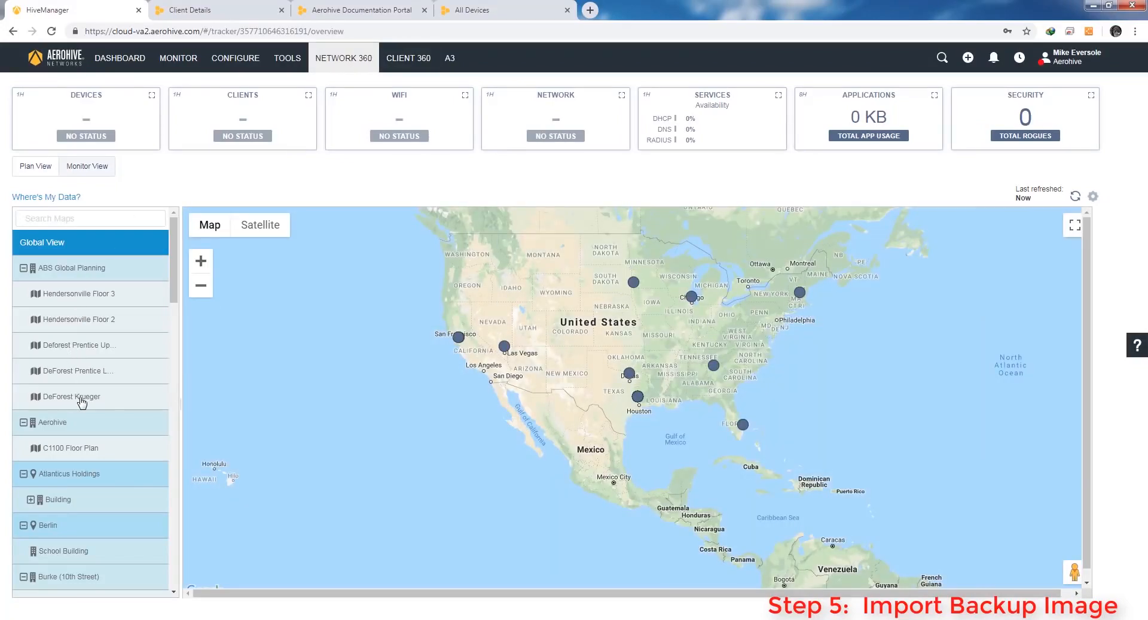
left_click(177, 59)
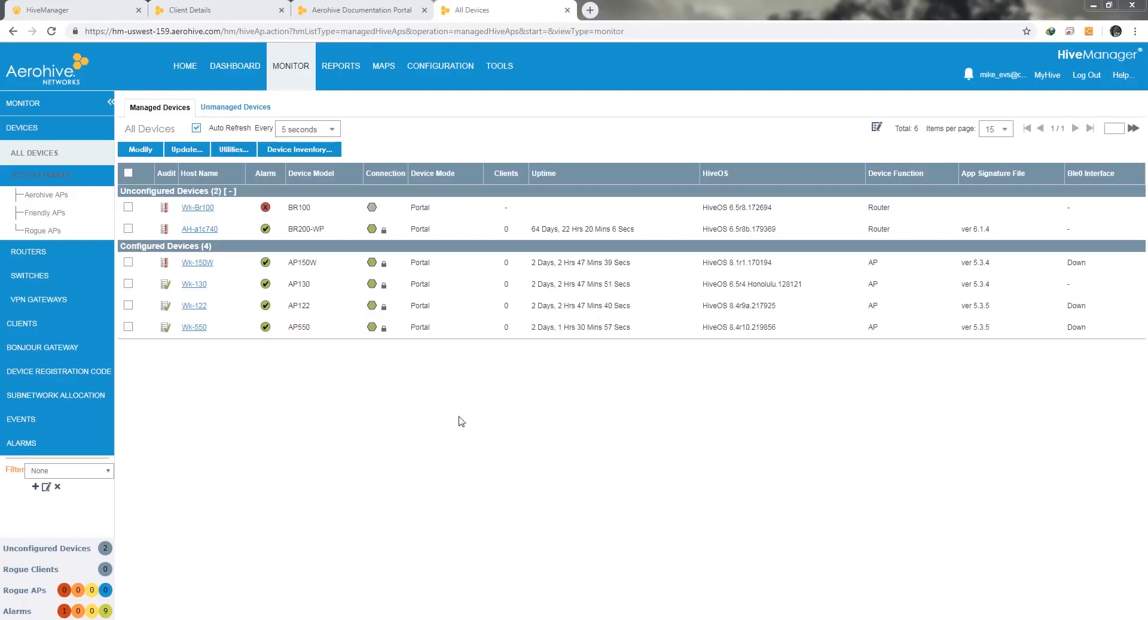
Remove the four configured APs, including Wk-150W, Wk-130 and Wk-122, with their configurations reset
left_click(128, 262)
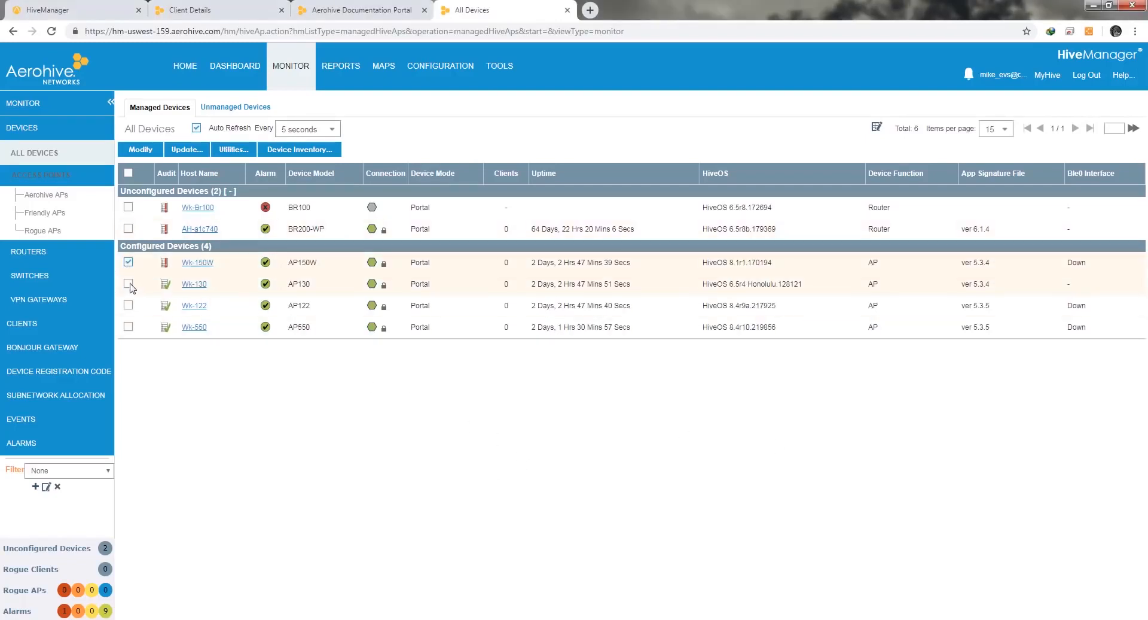
left_click(128, 283)
left_click(128, 305)
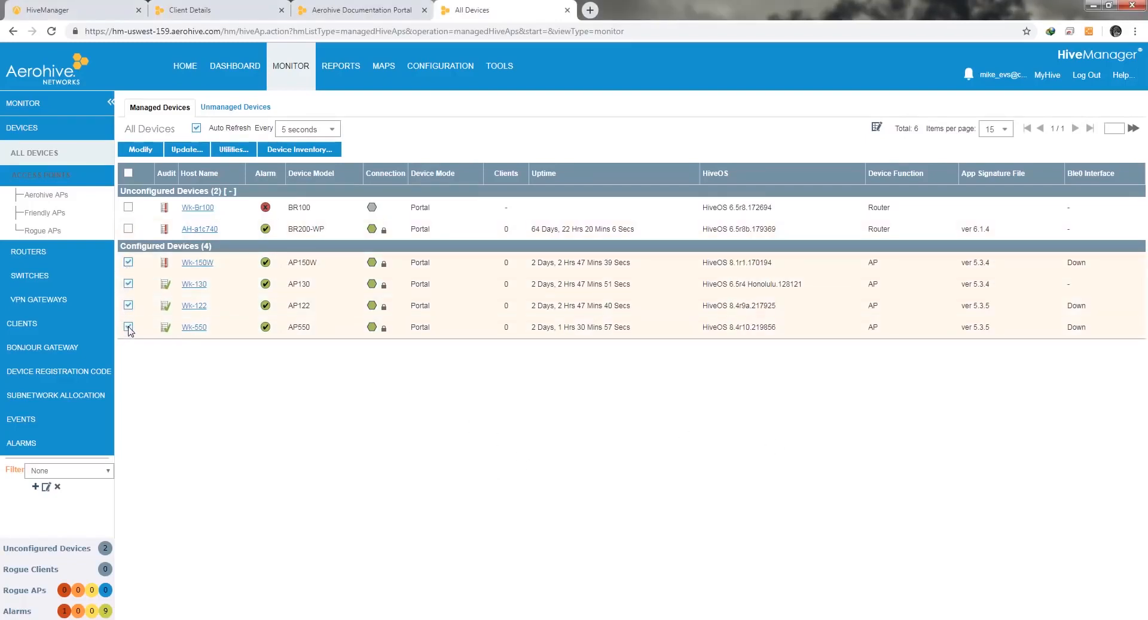
left_click(288, 150)
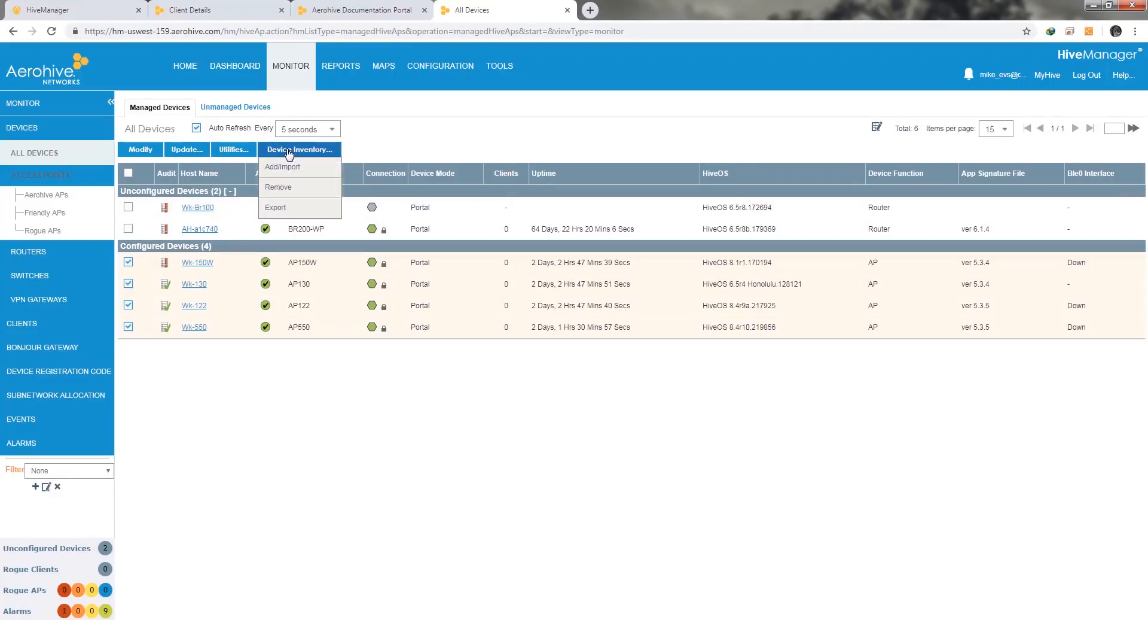
left_click(280, 187)
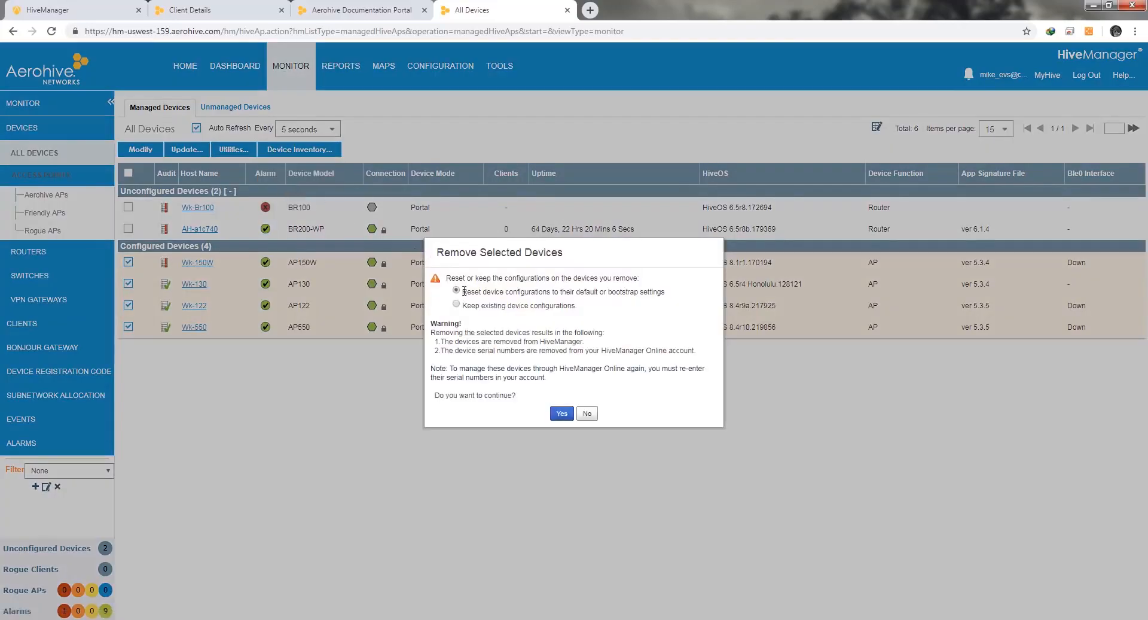
left_click_drag(464, 291, 692, 294)
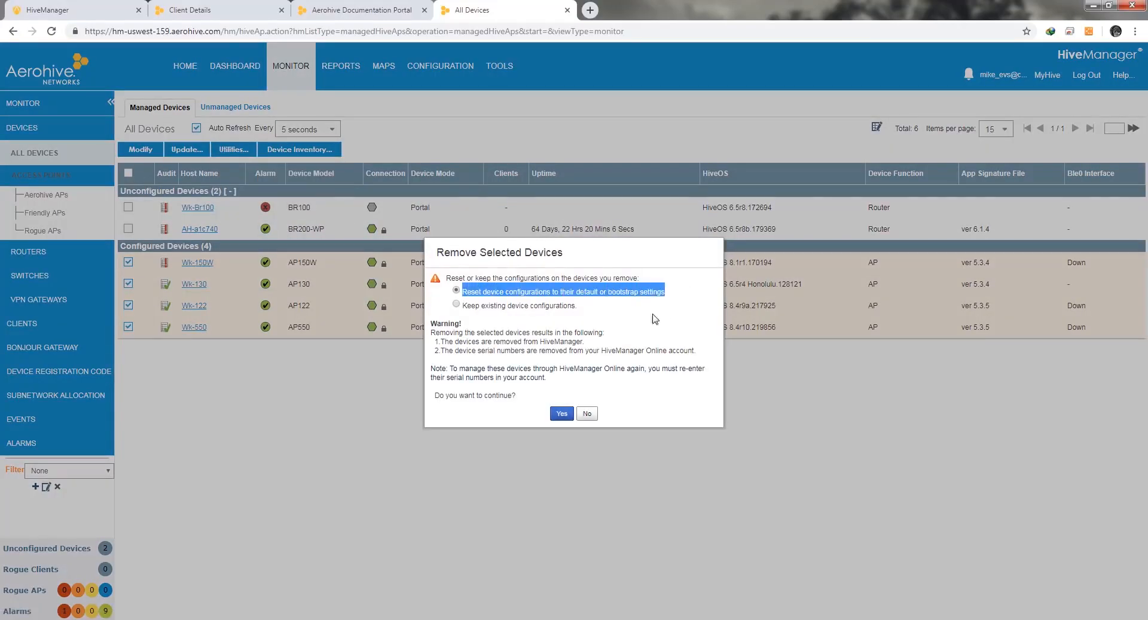
left_click(560, 413)
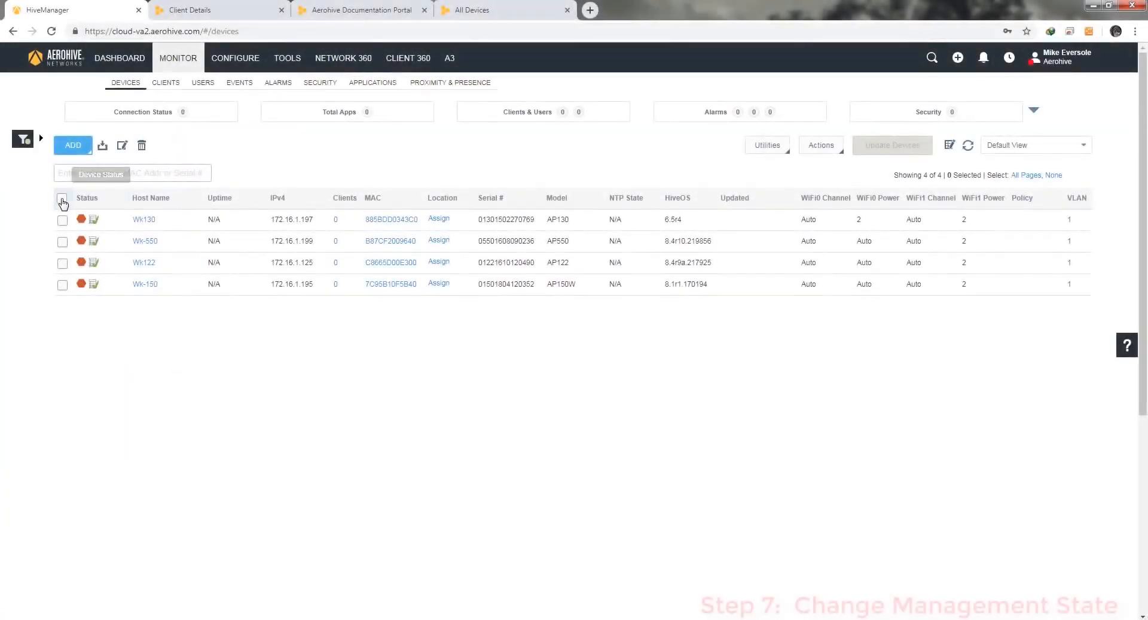
Set all four imported devices to Managed and close the results
left_click(62, 199)
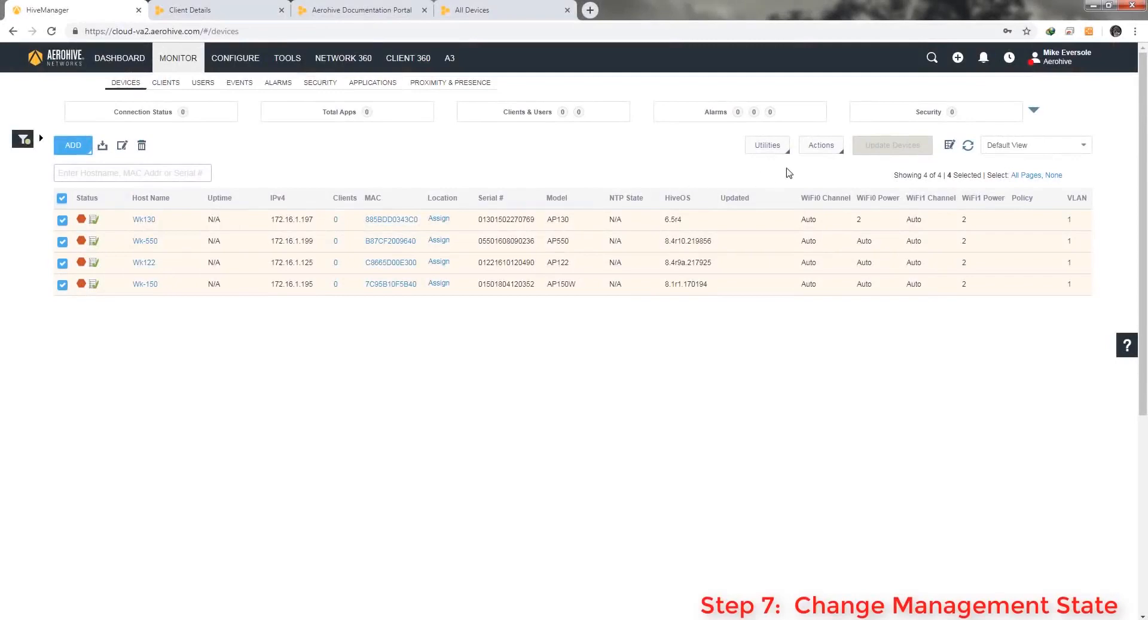
left_click(823, 147)
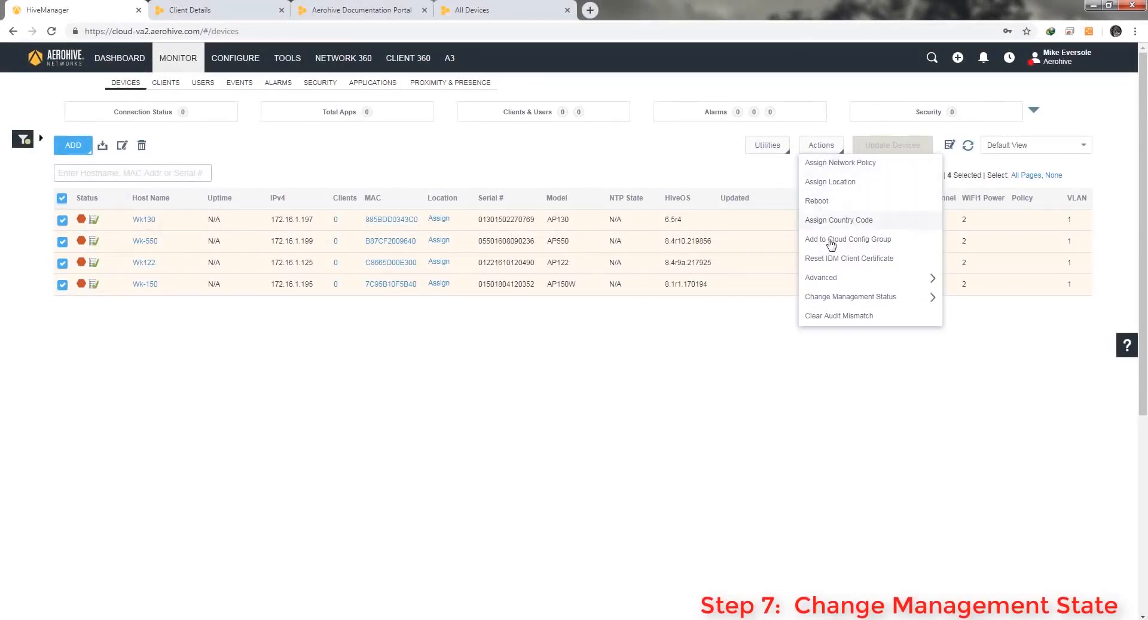
mouse_move(845, 299)
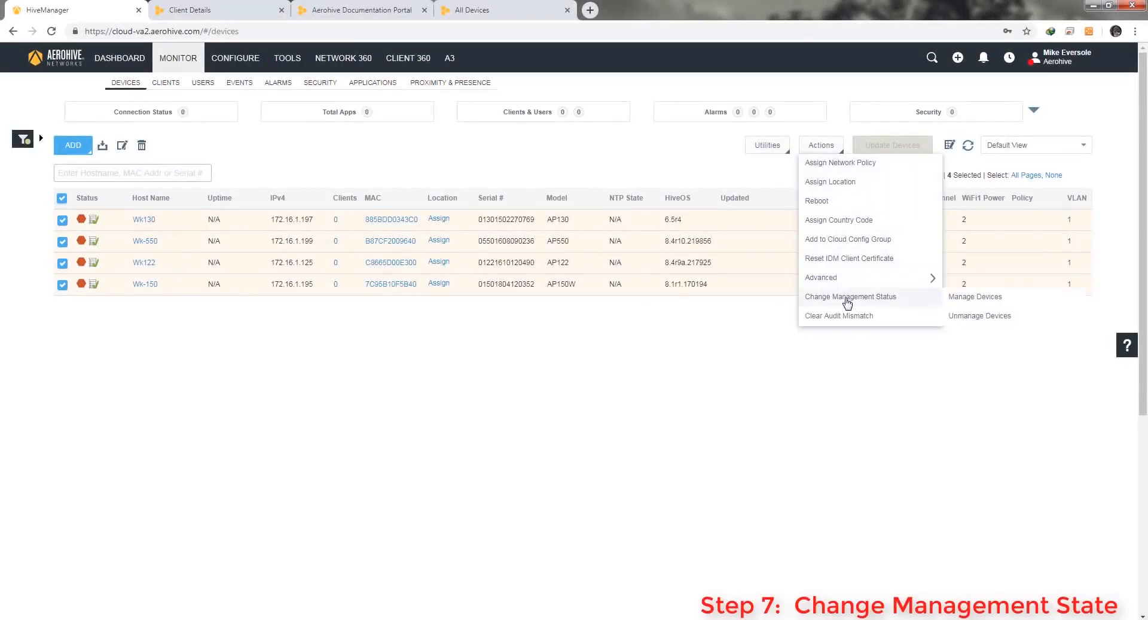
left_click(973, 298)
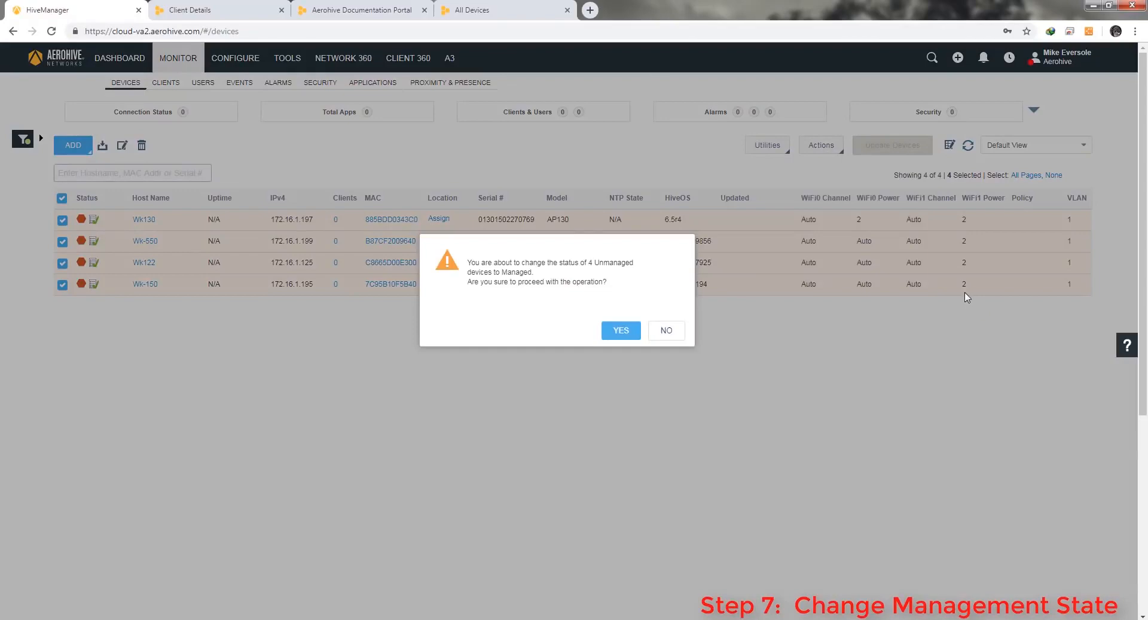
left_click(621, 330)
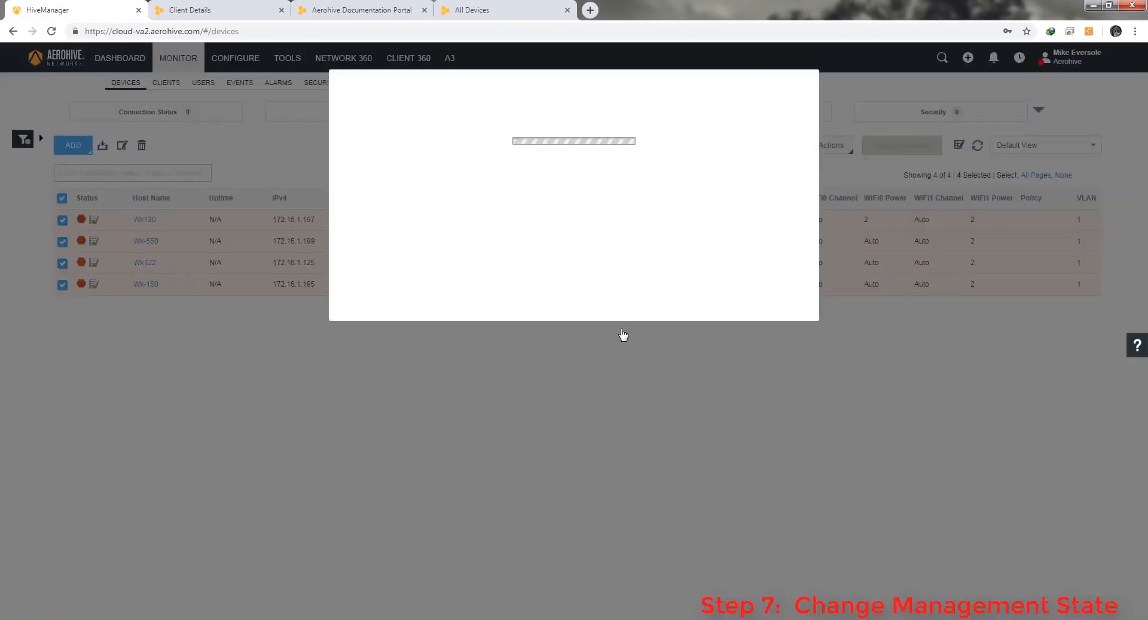
left_click(793, 89)
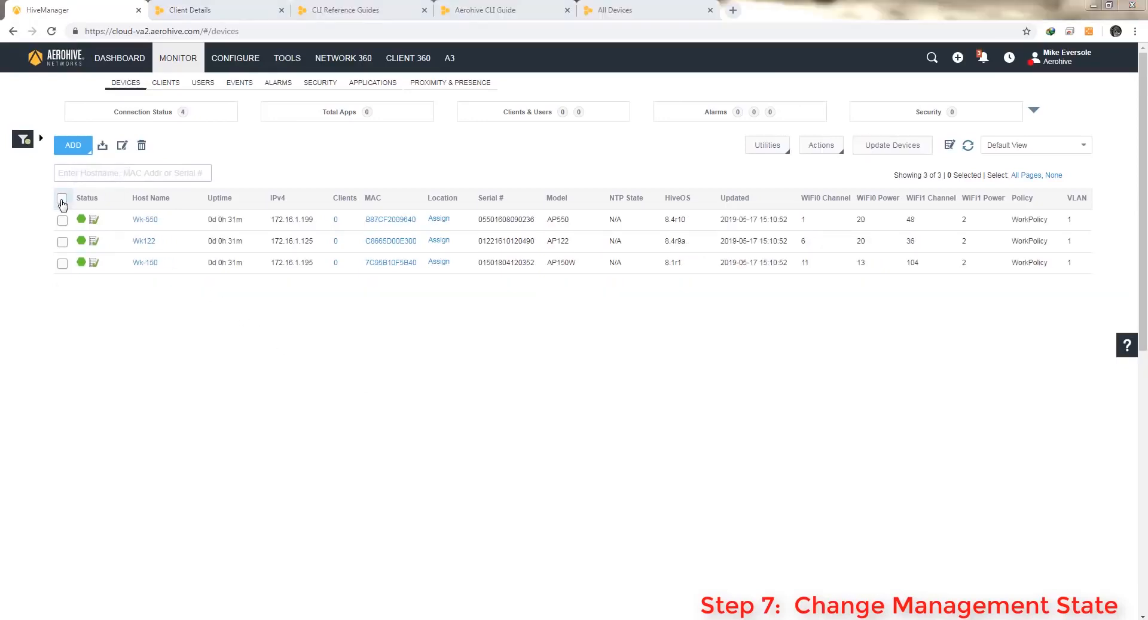
Assign the WorkPolicy network policy to Wk-550, Wk122 and Wk-150
left_click(62, 198)
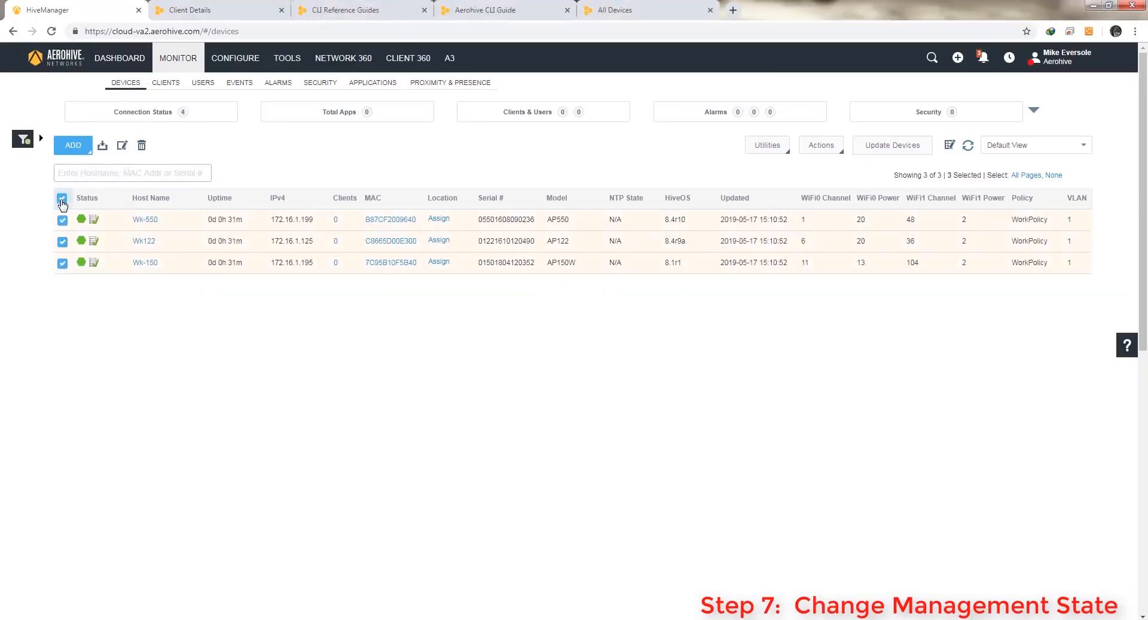
left_click(822, 146)
left_click(827, 159)
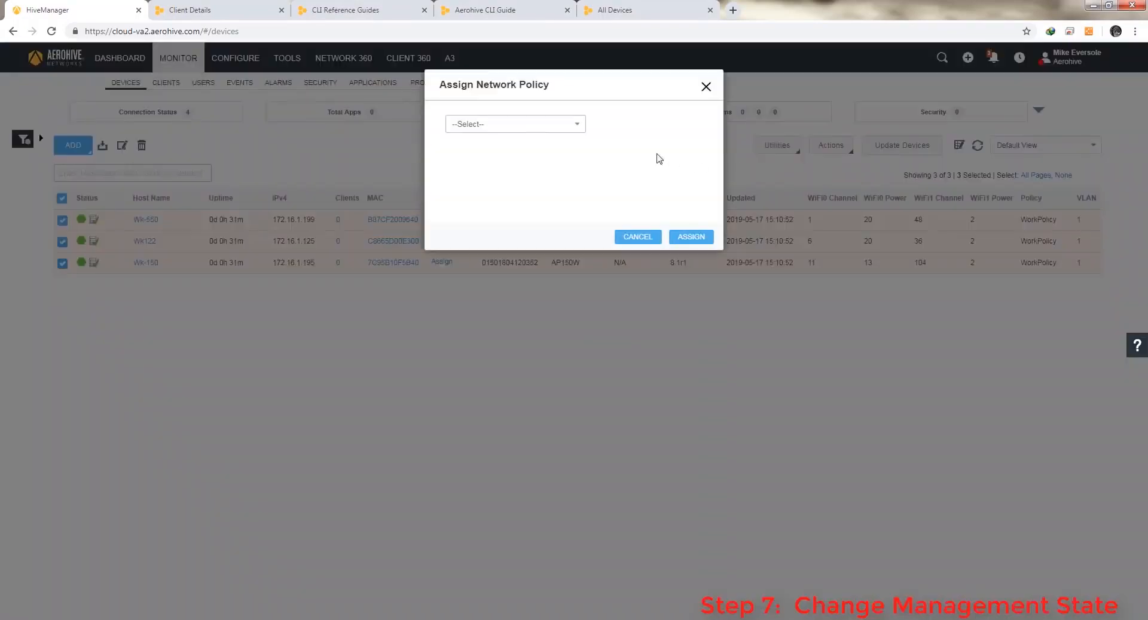
left_click(549, 127)
left_click(465, 165)
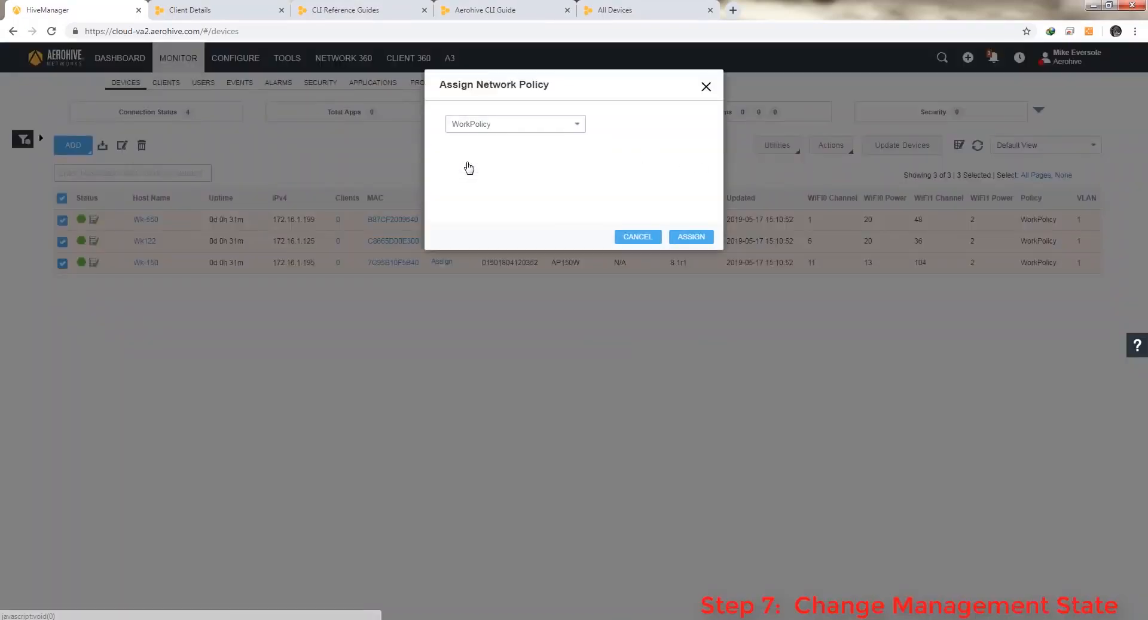
left_click(699, 239)
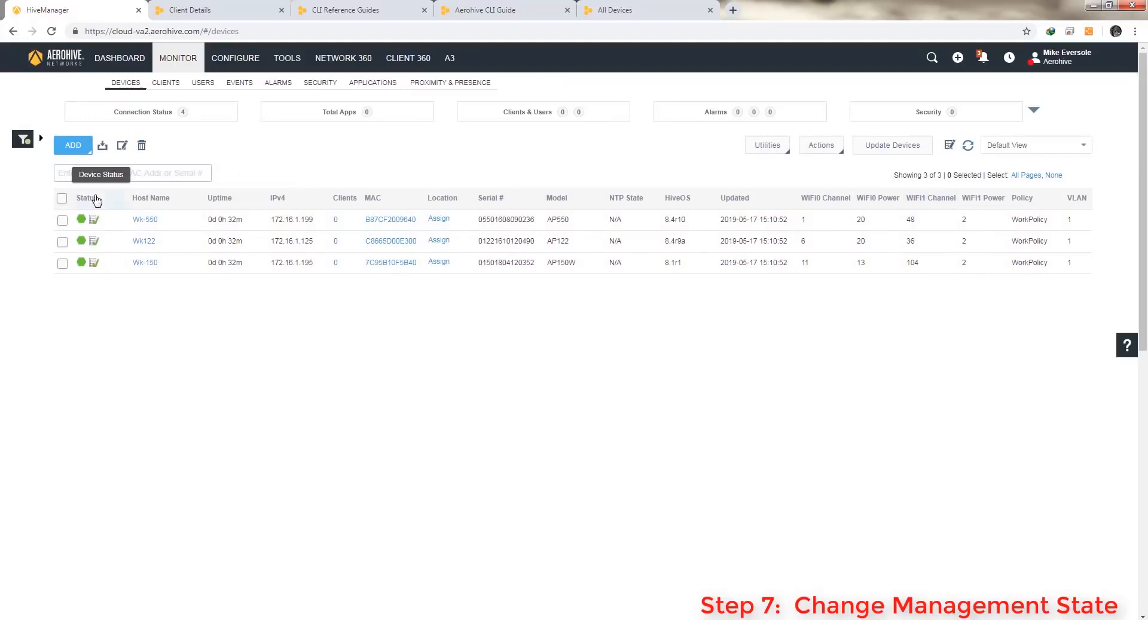
left_click(62, 198)
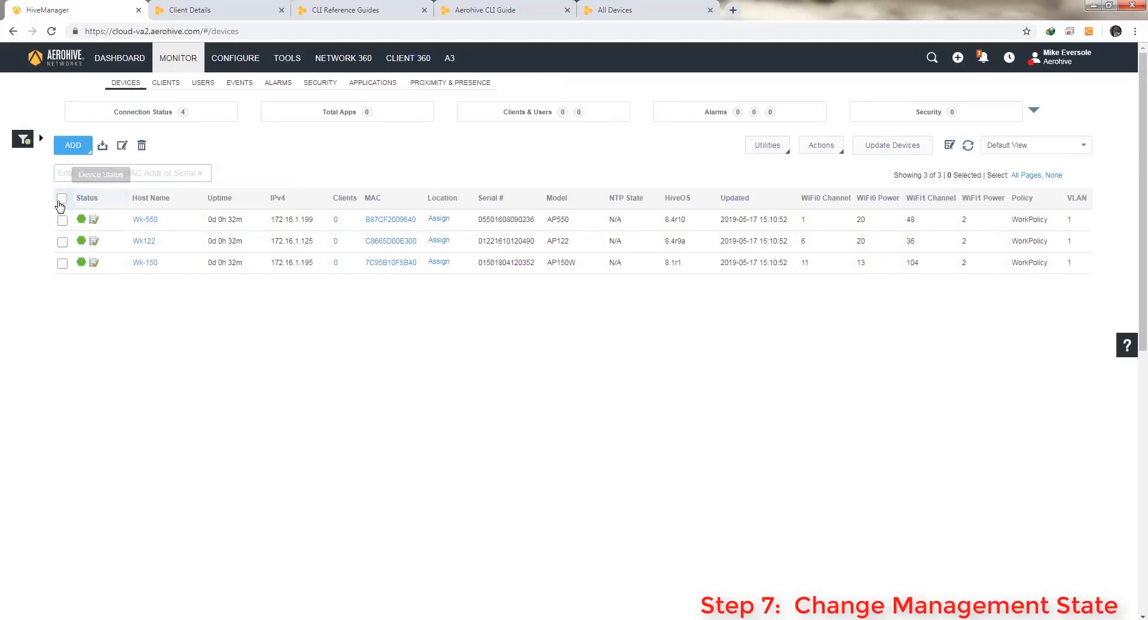
Run a complete configuration update with HiveOS upgrade to the latest version on the three APs
left_click(889, 147)
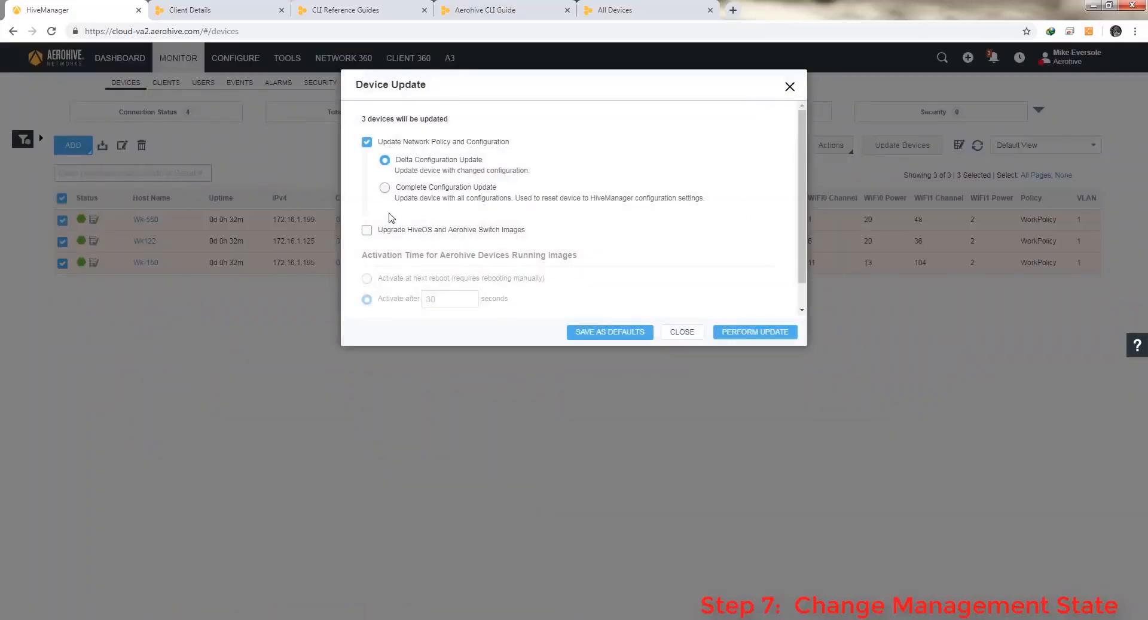
left_click(386, 189)
left_click(367, 230)
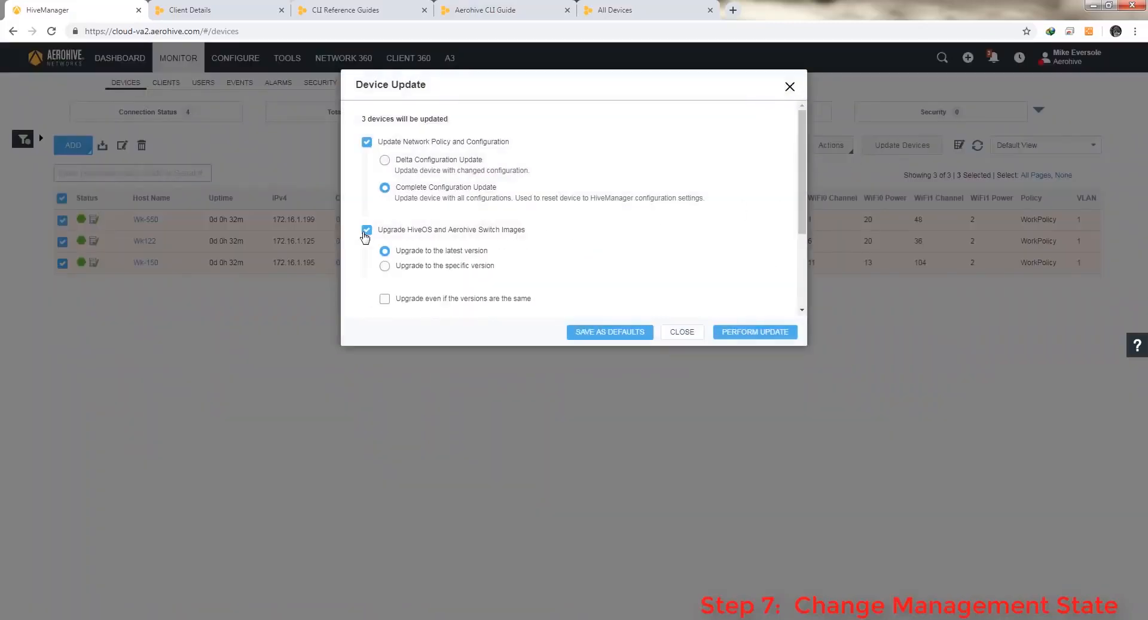
scroll(385, 239, "down", 1)
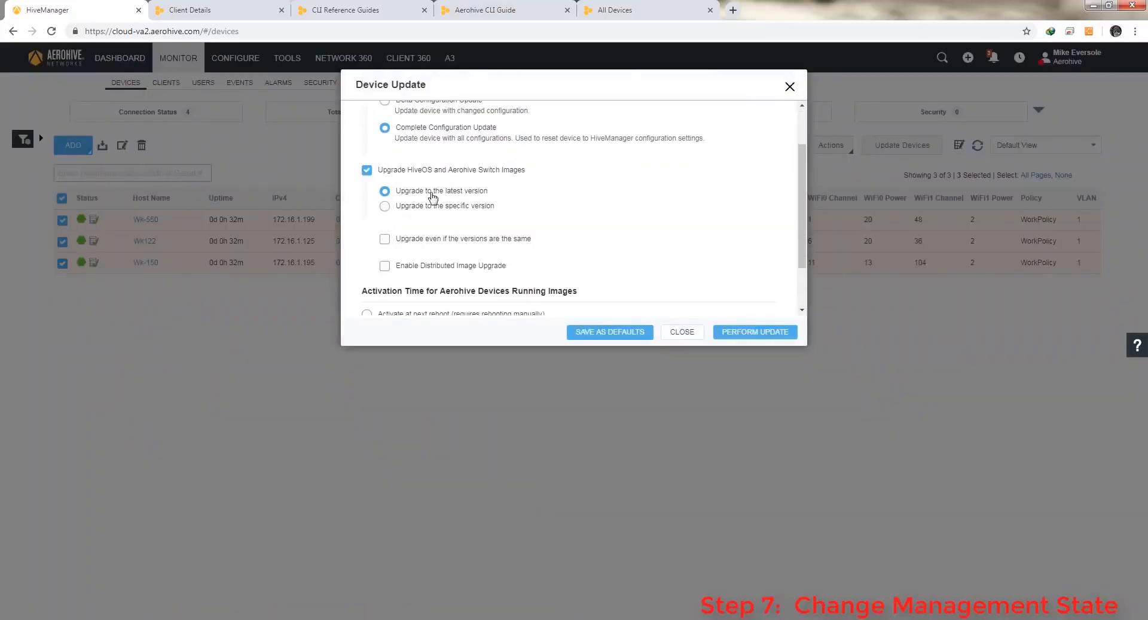
mouse_move(454, 196)
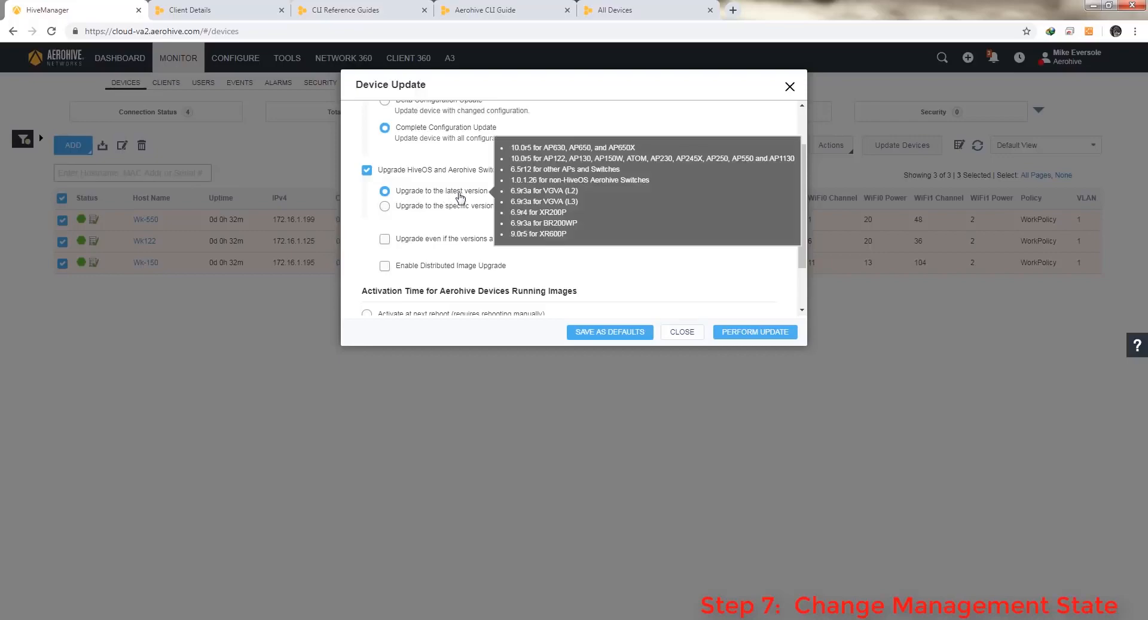
left_click(755, 332)
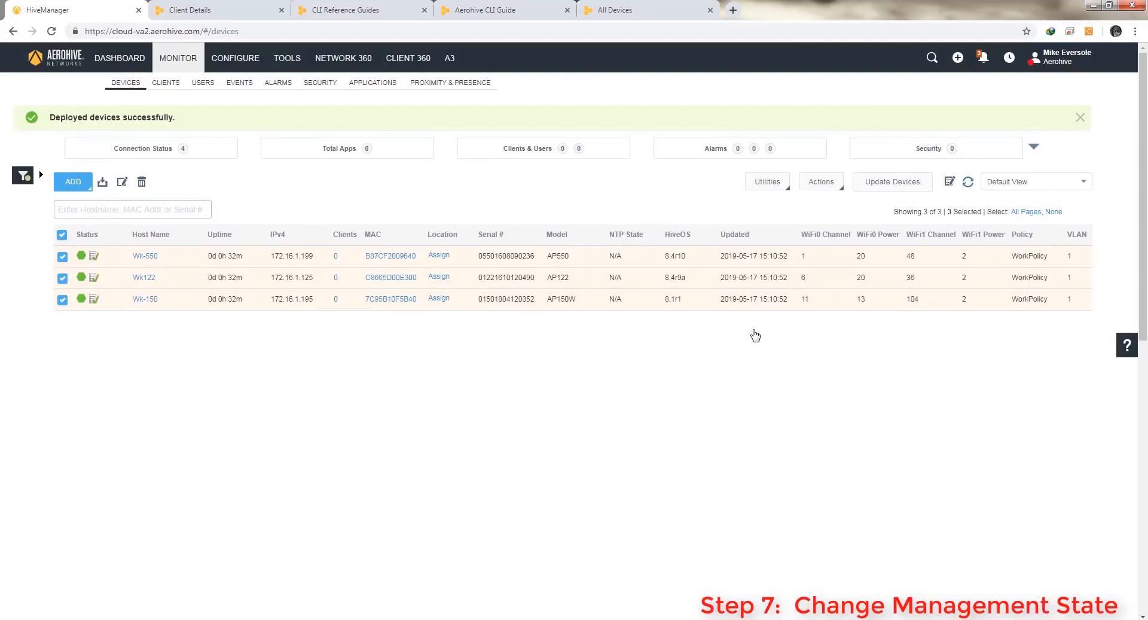